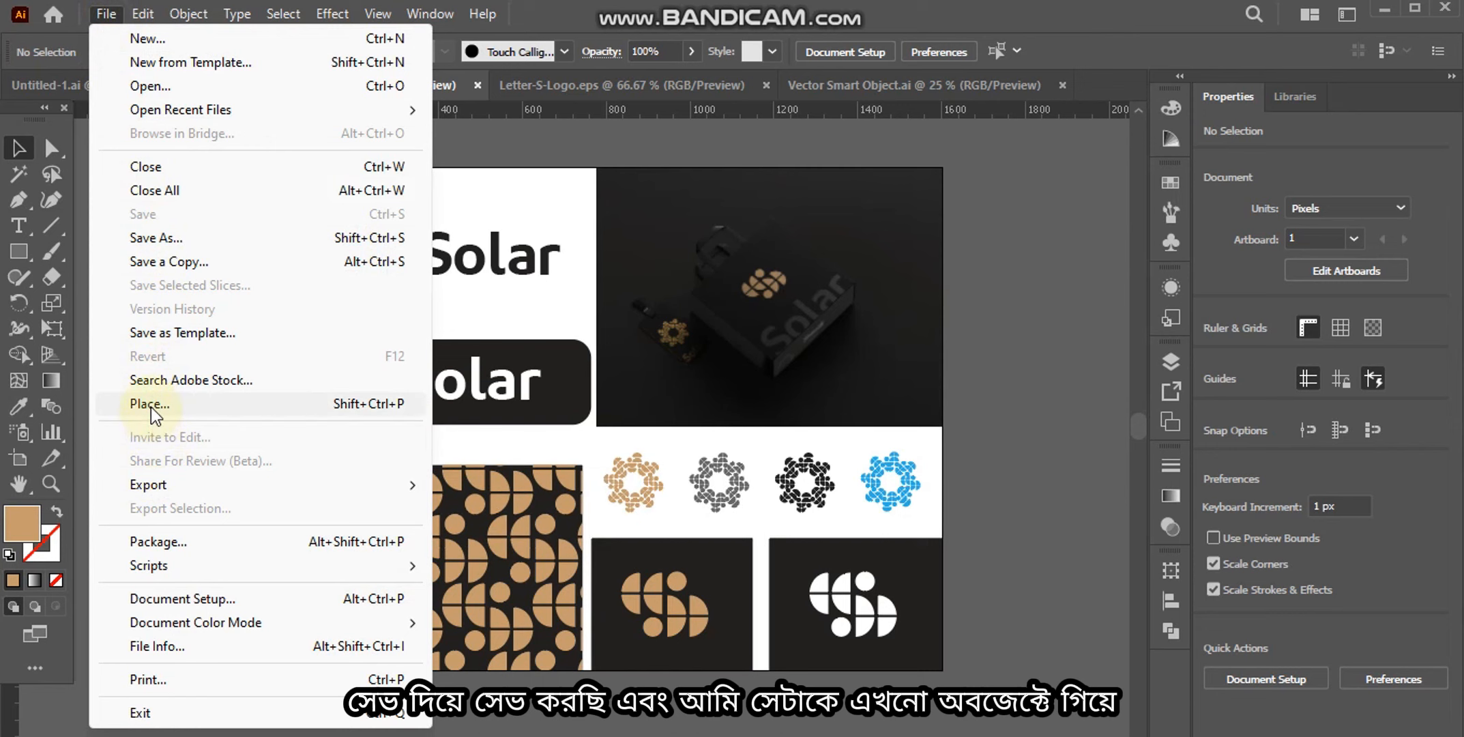
# Export the artwork to the Desktop as an RGB JPEG named solar, using all artboards, maximum quality and 300 ppi
pyautogui.moveTo(150, 482)
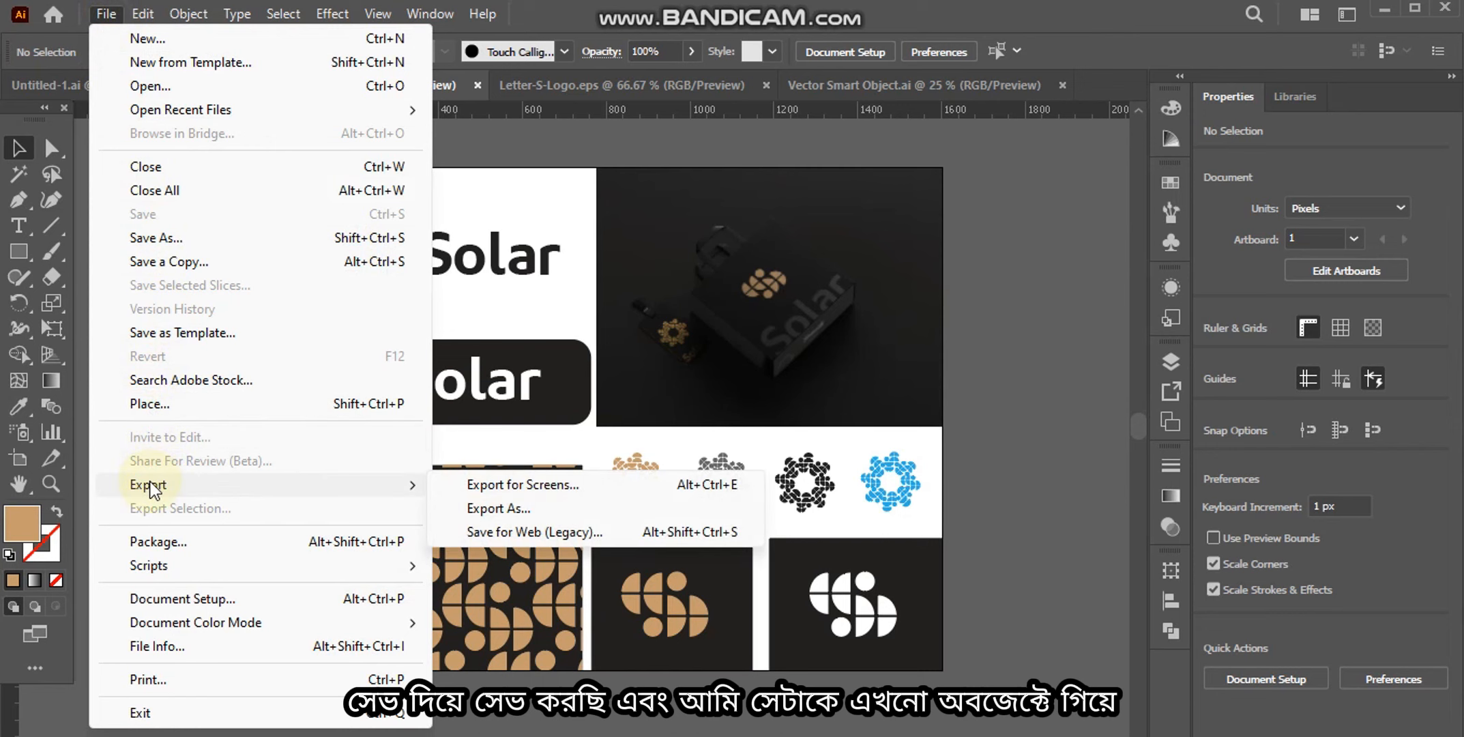
pyautogui.click(472, 508)
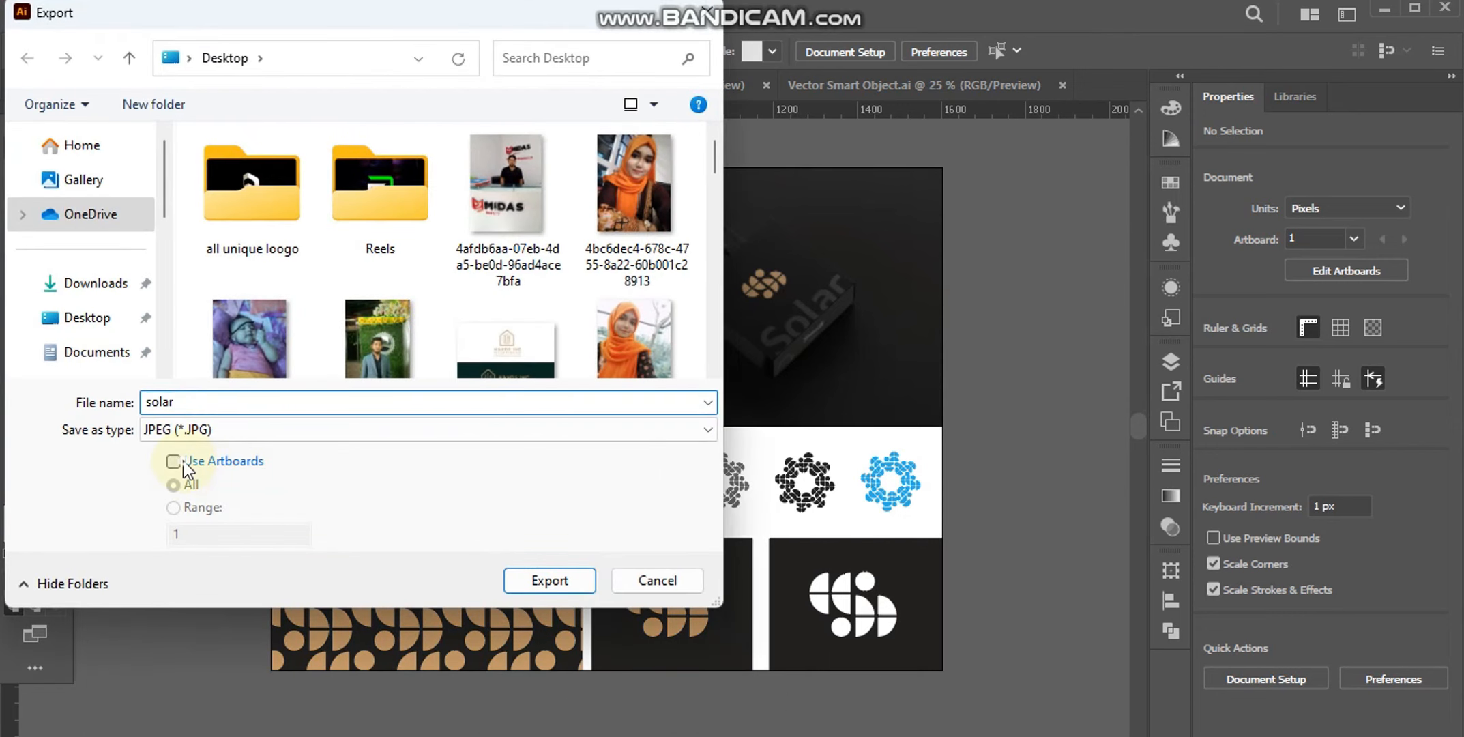
pyautogui.click(182, 460)
pyautogui.click(102, 322)
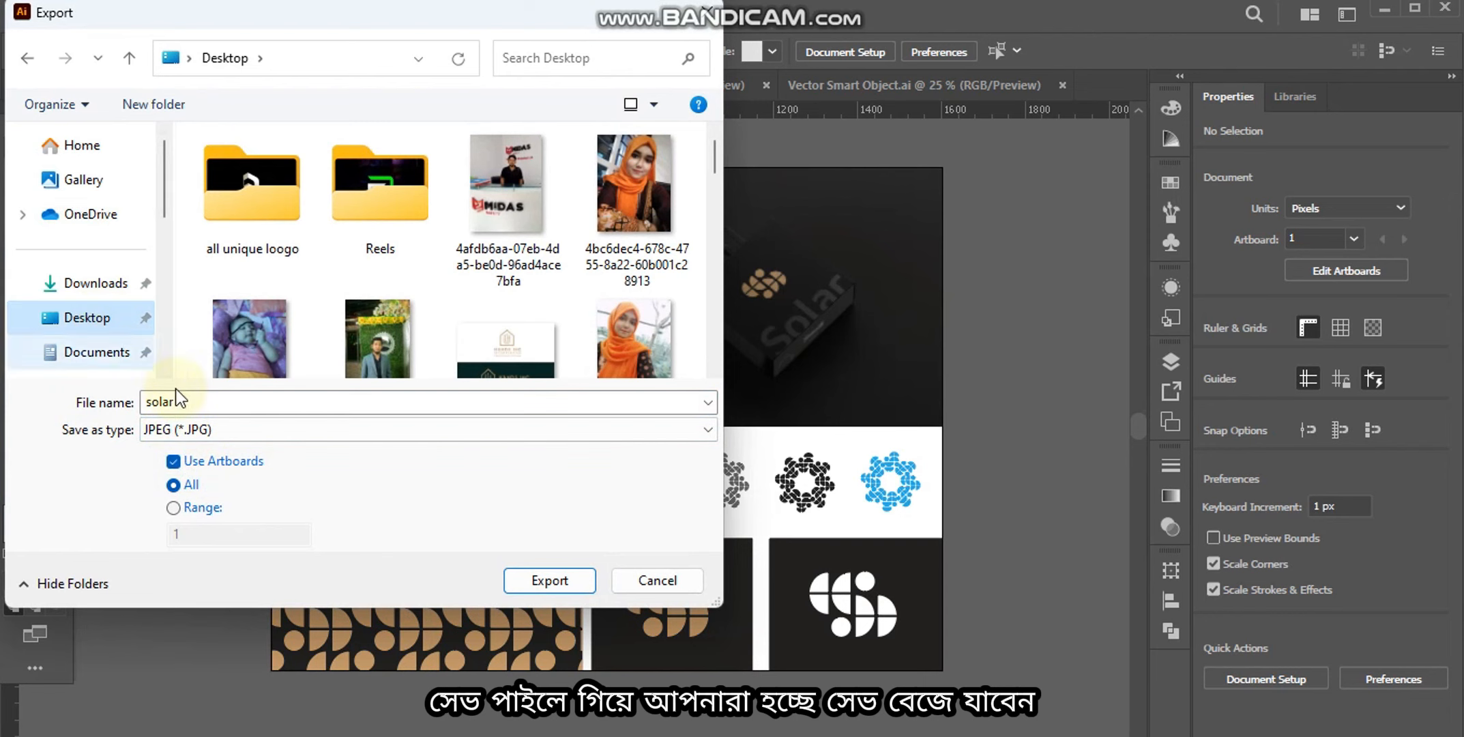
pyautogui.click(548, 577)
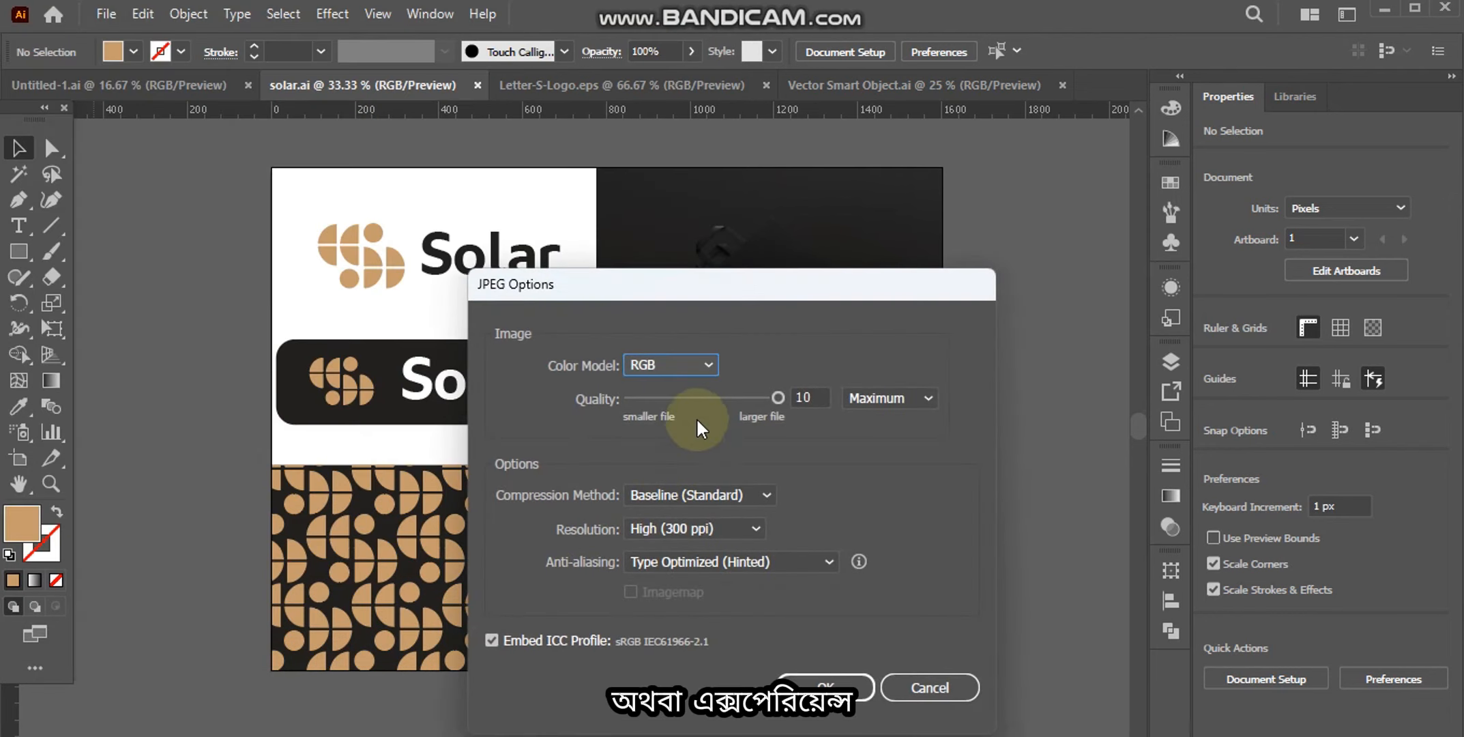
pyautogui.click(812, 681)
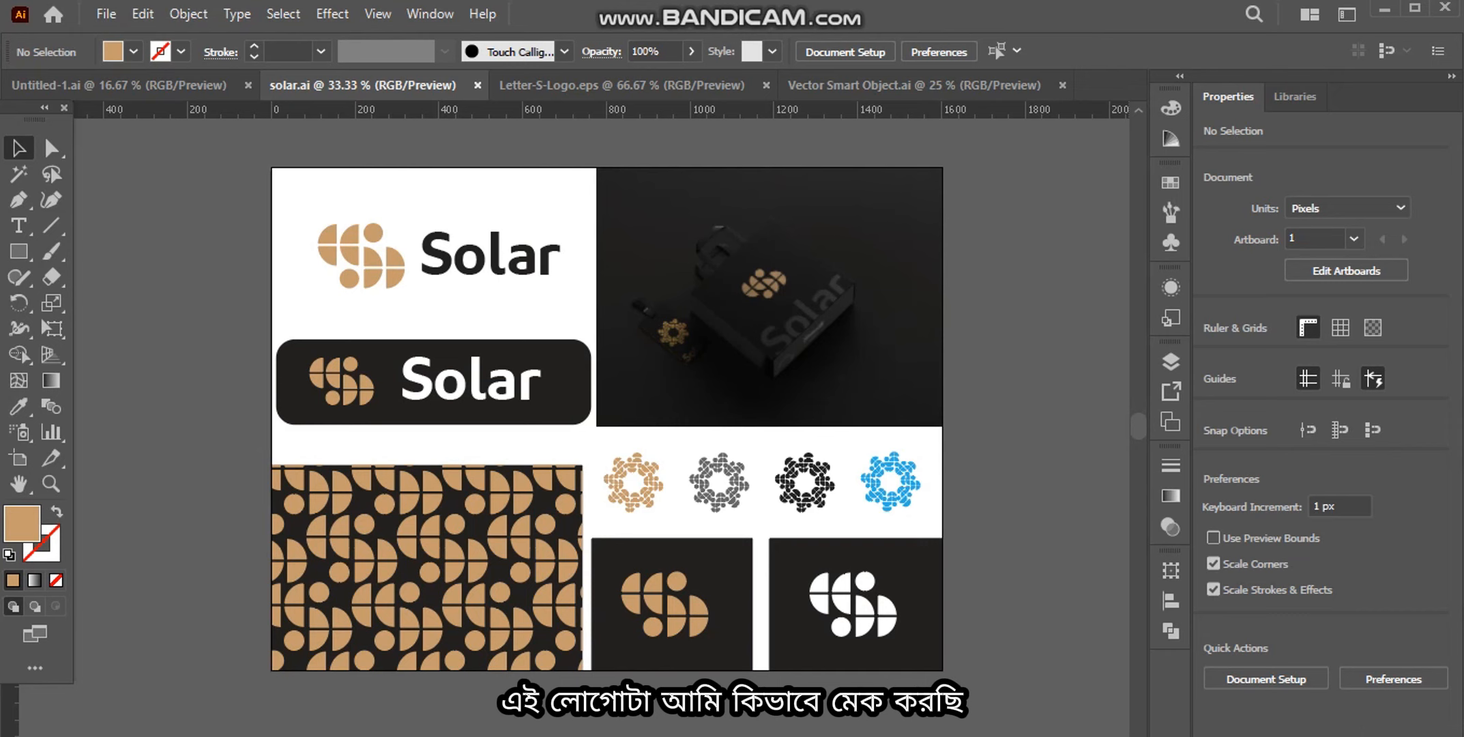
# Switch to the image viewer with solar-01.jpg and examine the gold logo on the black bag mockup up close
pyautogui.click(1221, 731)
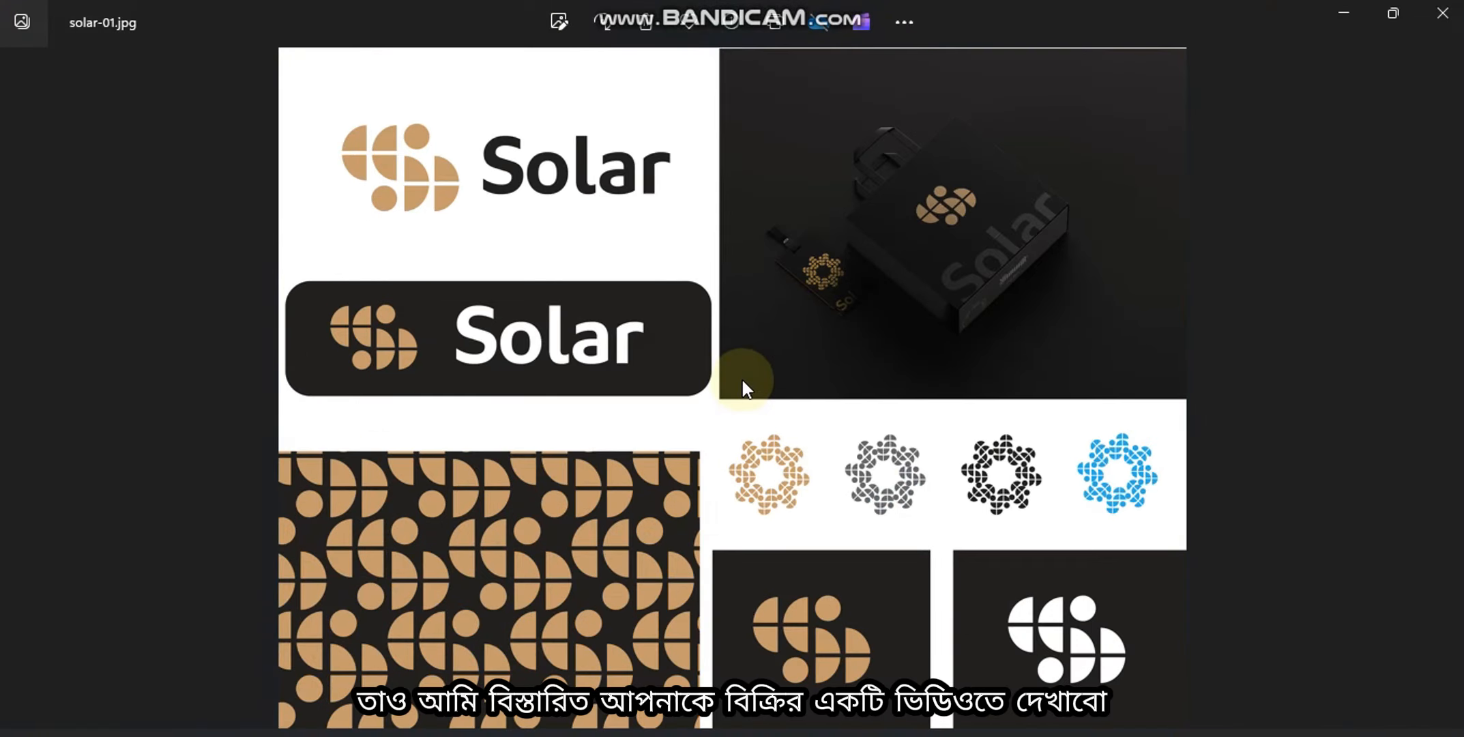
pyautogui.scroll(5, 744, 429)
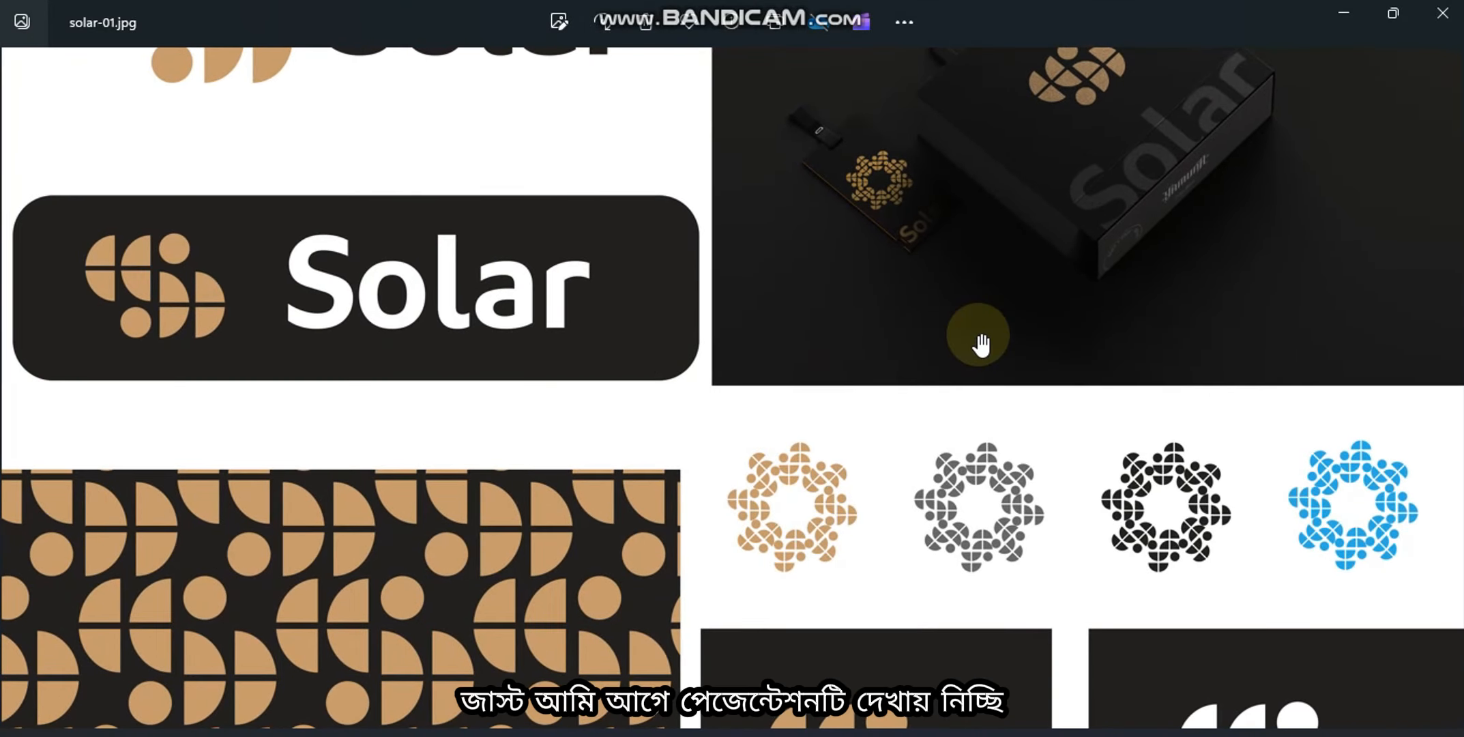
pyautogui.moveTo(981, 345); pyautogui.dragTo(938, 545)
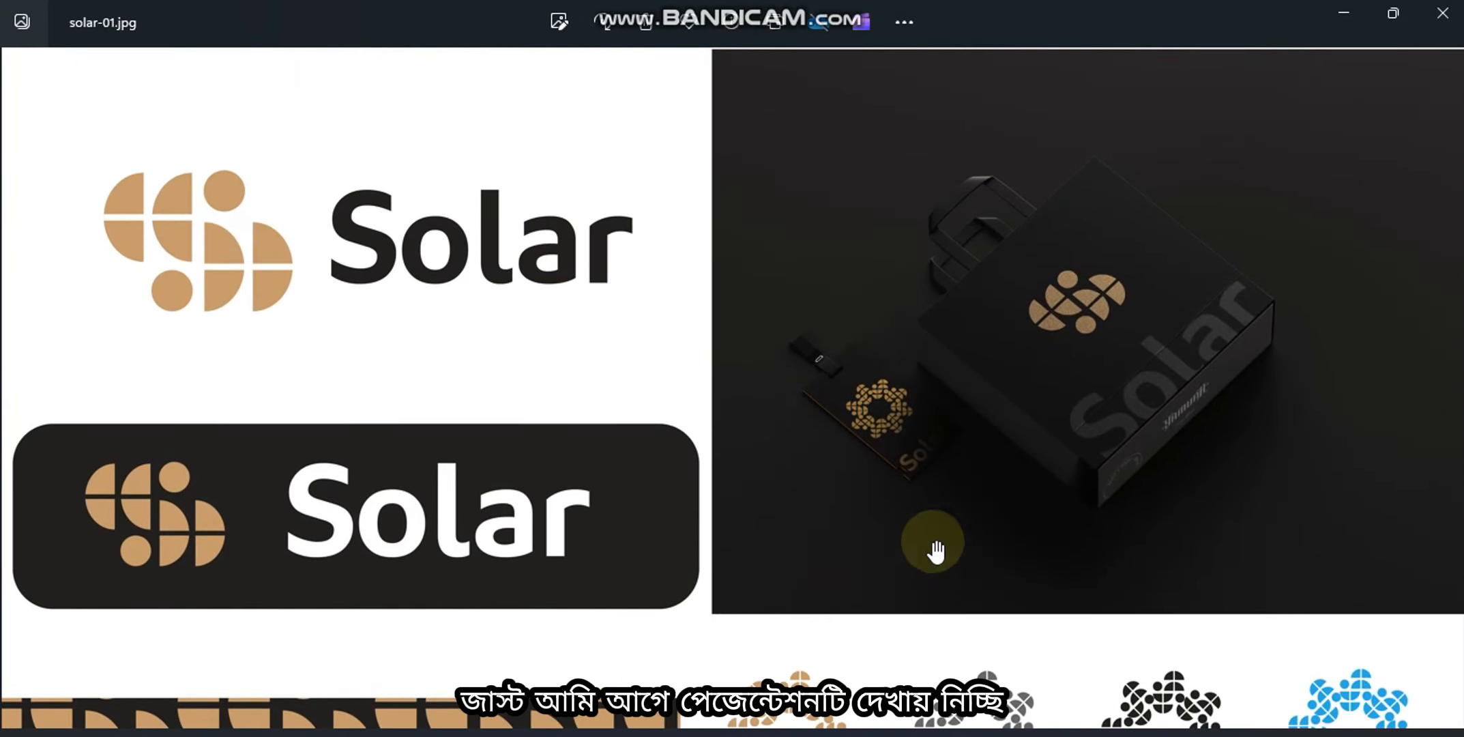
pyautogui.scroll(3, 1045, 344)
pyautogui.scroll(4, 1050, 348)
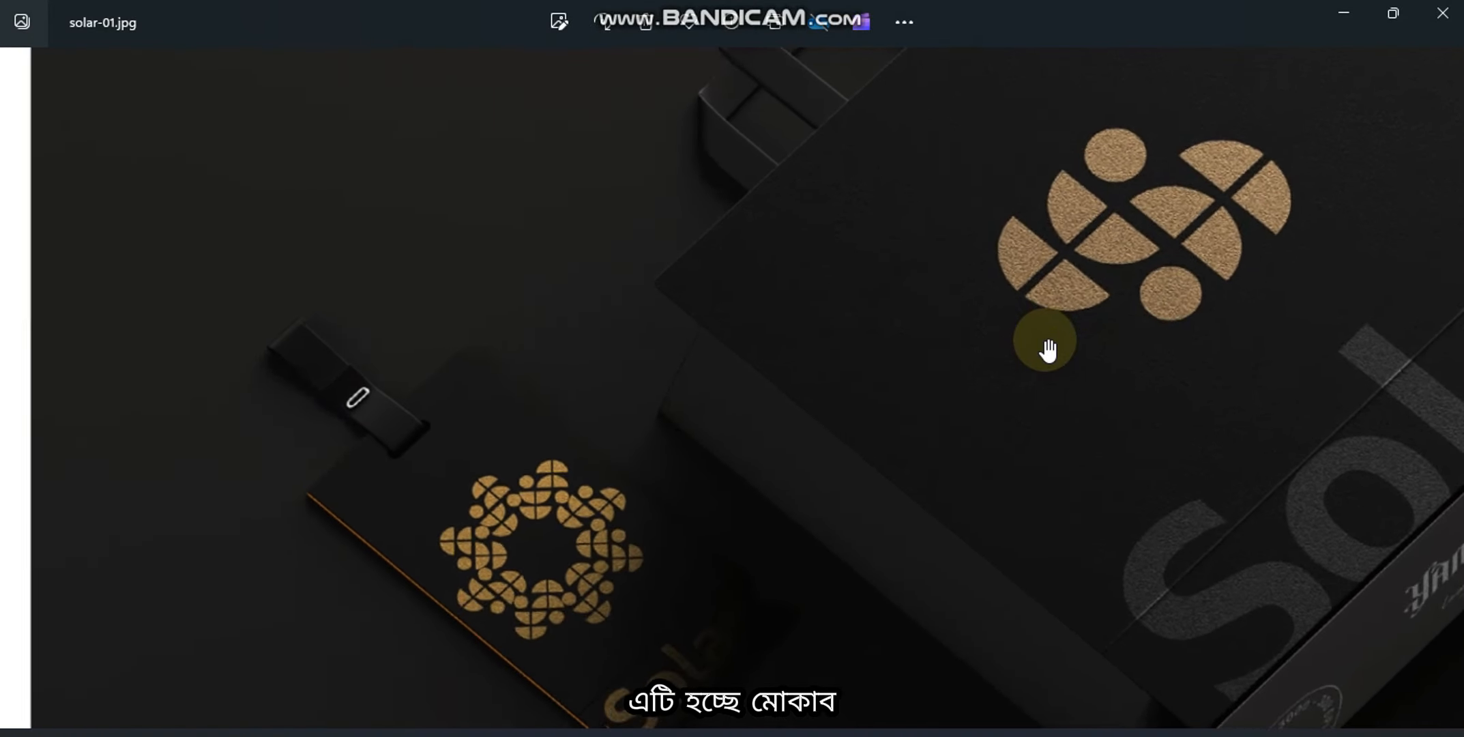
pyautogui.moveTo(1098, 358); pyautogui.dragTo(798, 497)
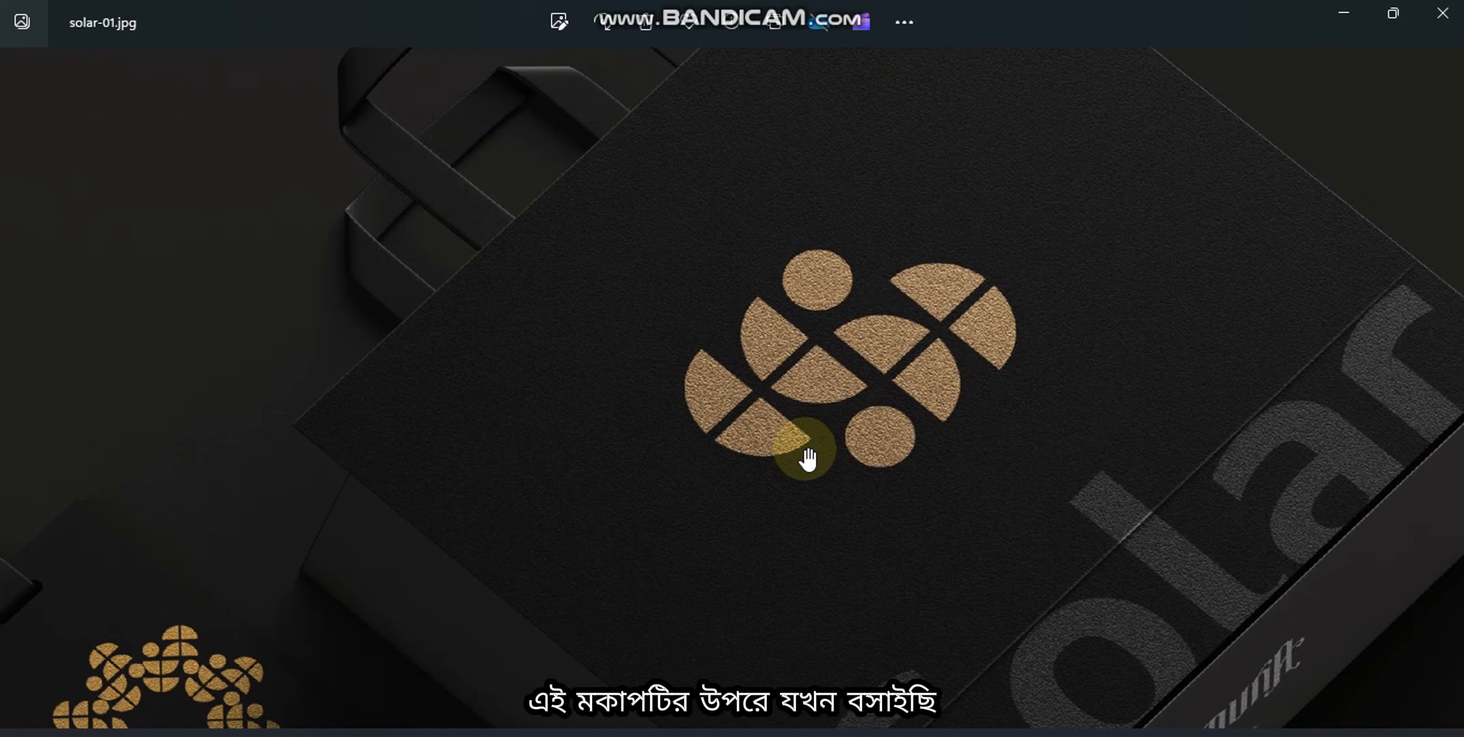
pyautogui.scroll(3, 804, 457)
pyautogui.scroll(1, 807, 458)
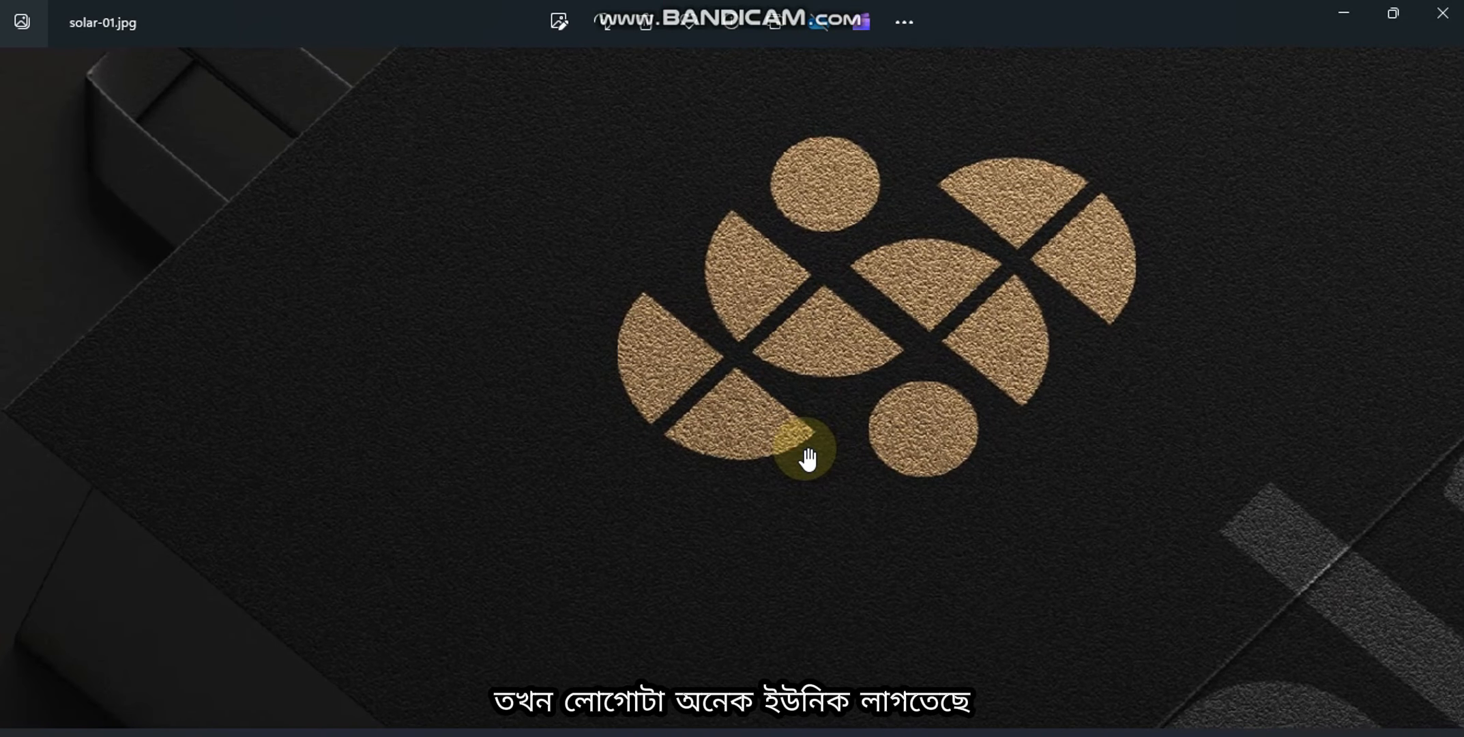
# Examine the circular emblem on the tag, the logo versions, the pattern and the coloured emblems in the exported image
pyautogui.scroll(-6, 807, 459)
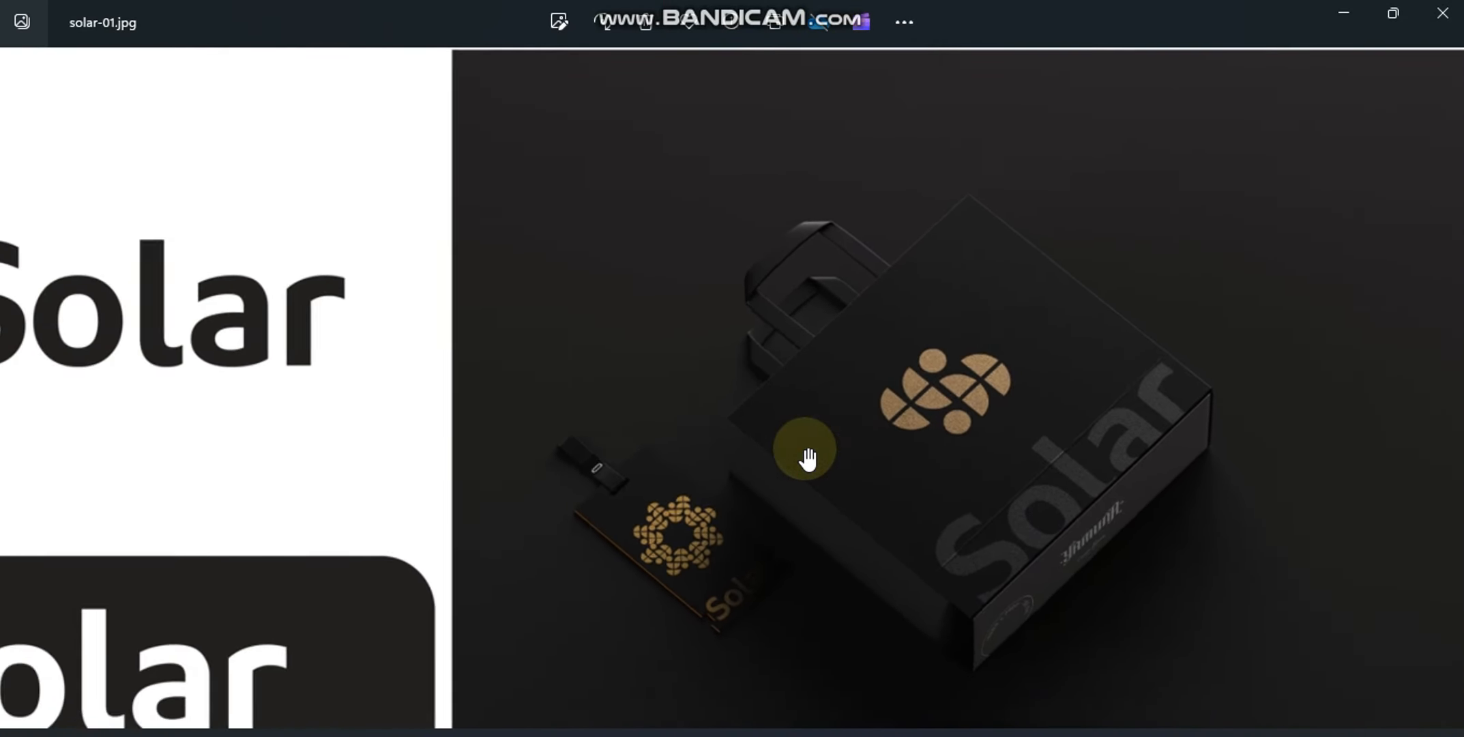
pyautogui.scroll(-2, 807, 459)
pyautogui.scroll(5, 990, 412)
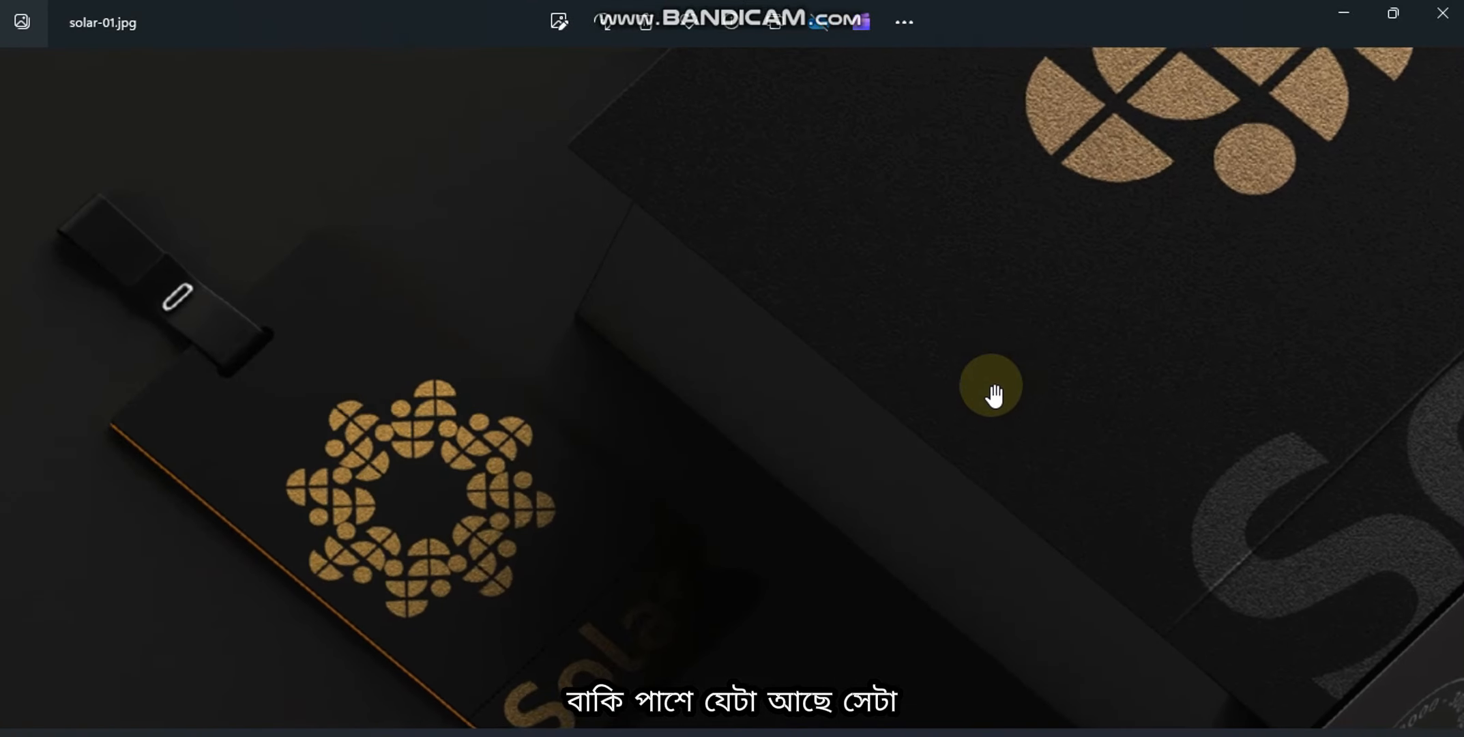
pyautogui.scroll(4, 350, 498)
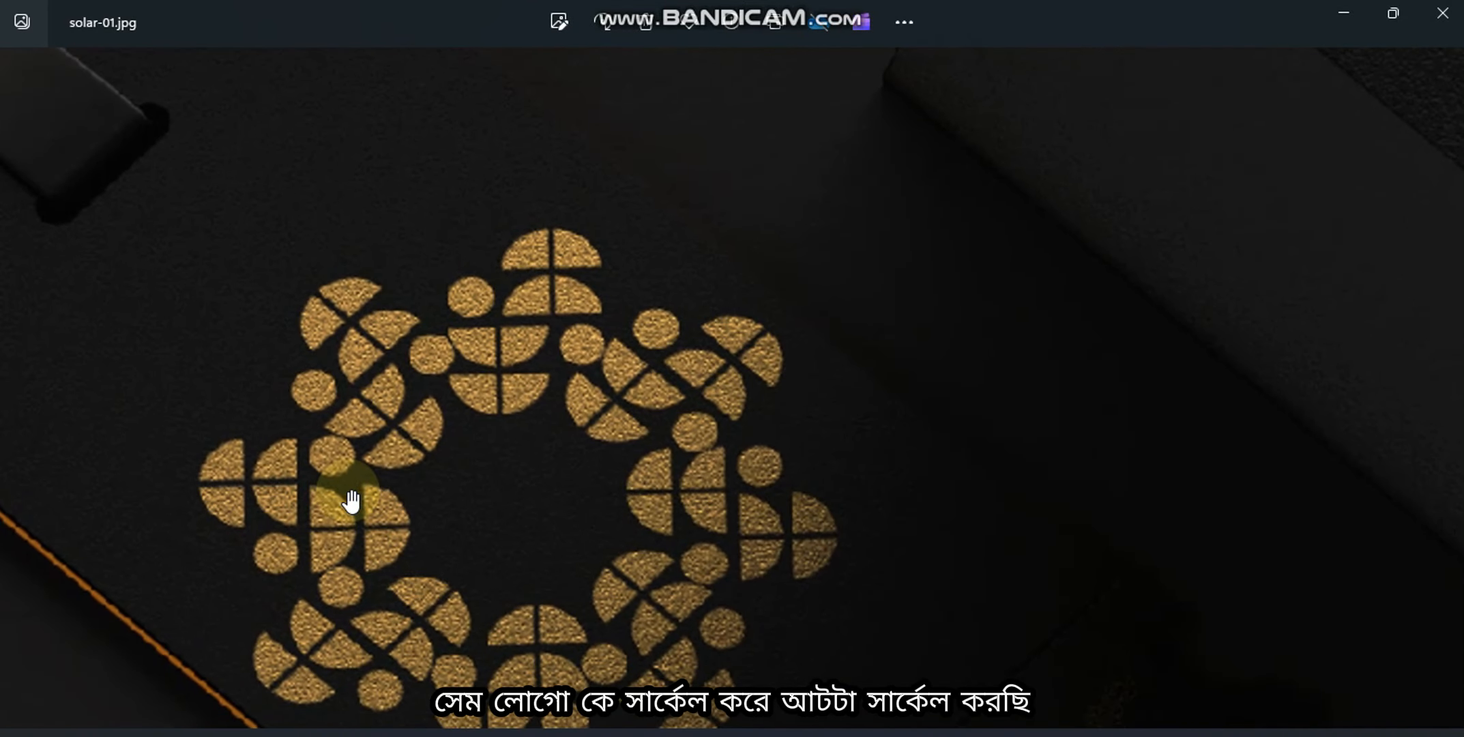
pyautogui.scroll(-5, 350, 498)
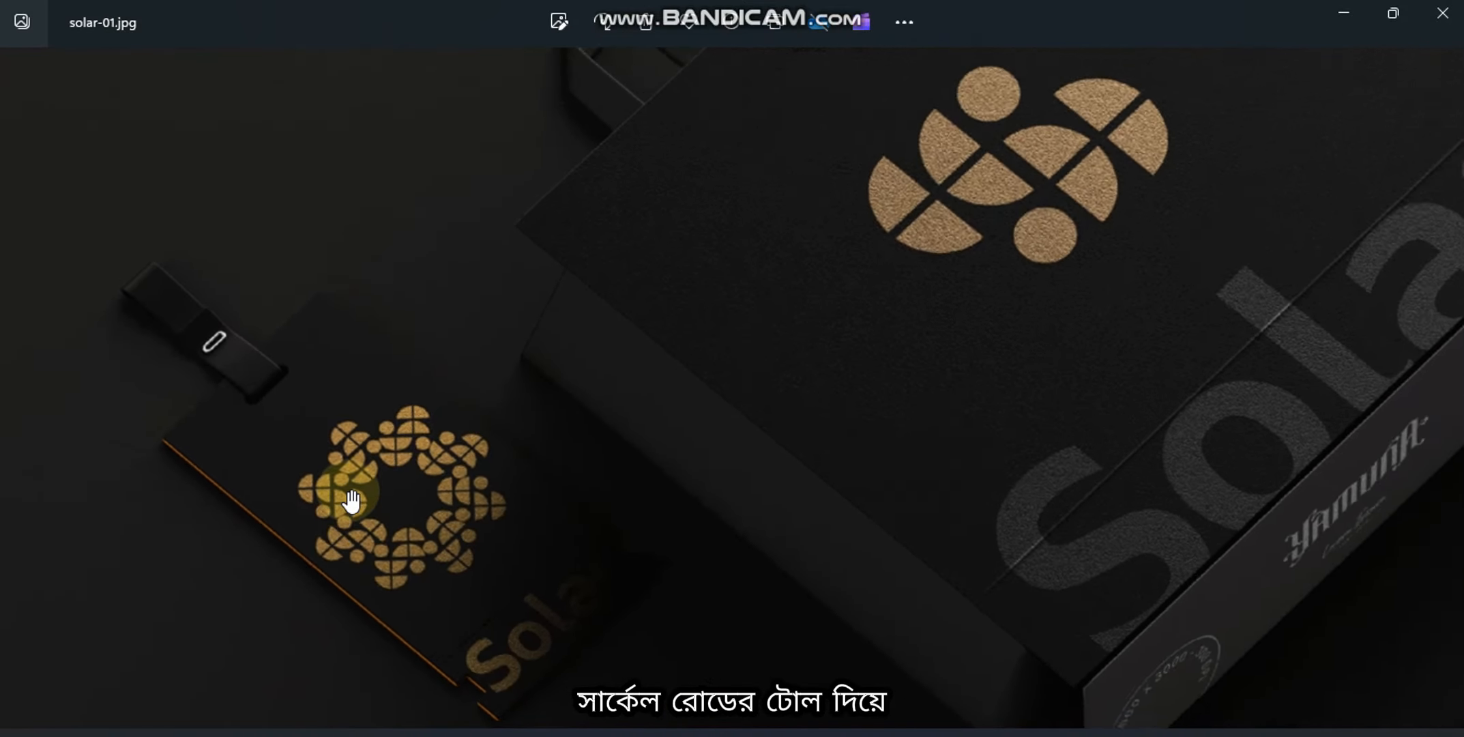
pyautogui.scroll(-5, 350, 498)
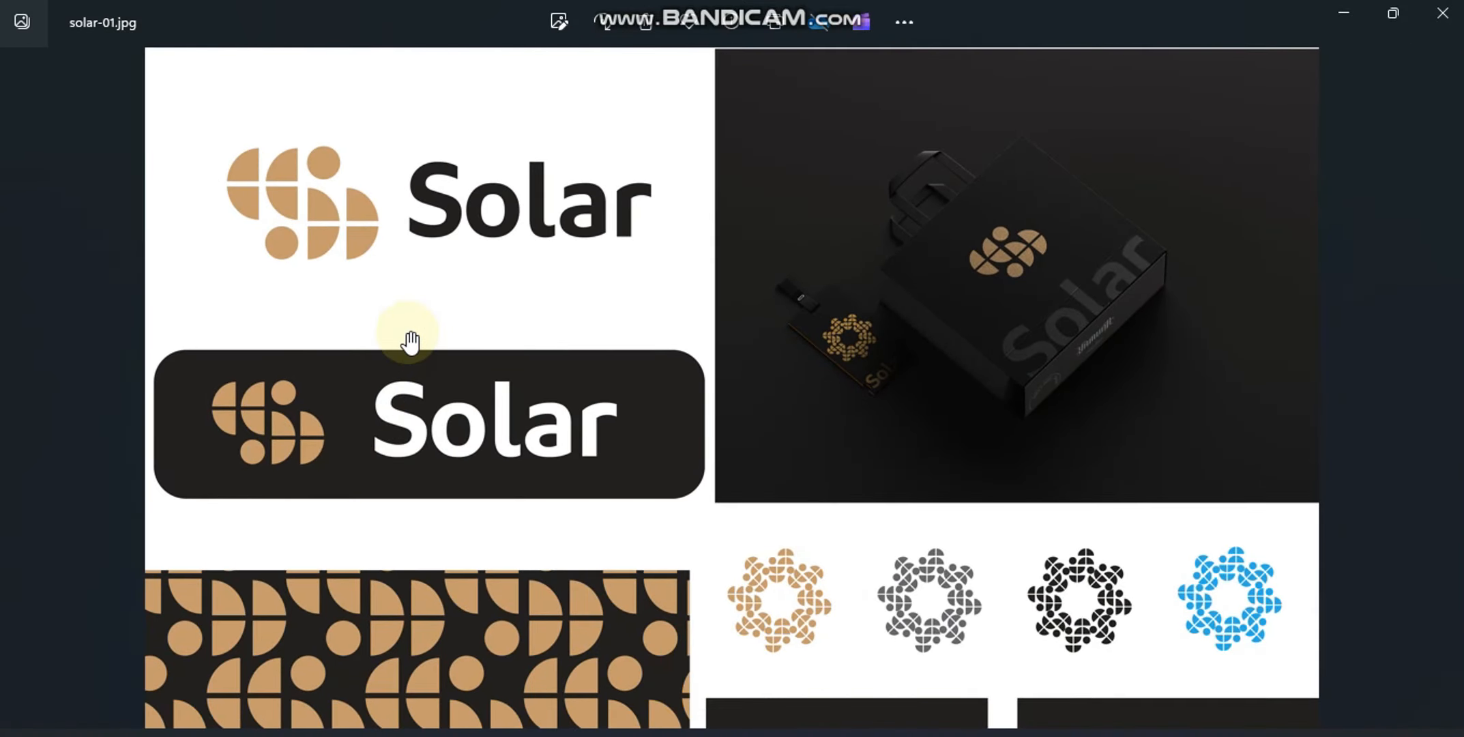
pyautogui.scroll(4, 399, 423)
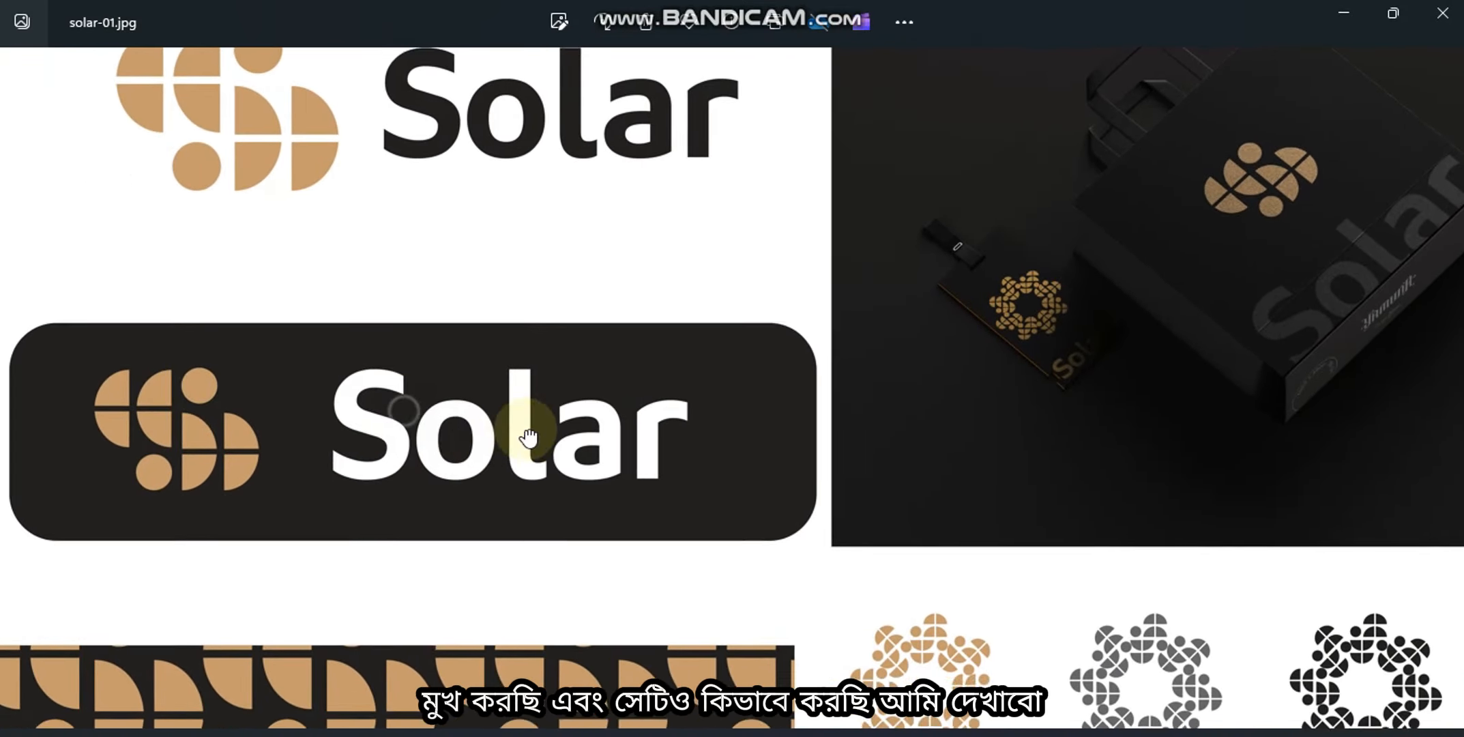
pyautogui.scroll(-6, 557, 264)
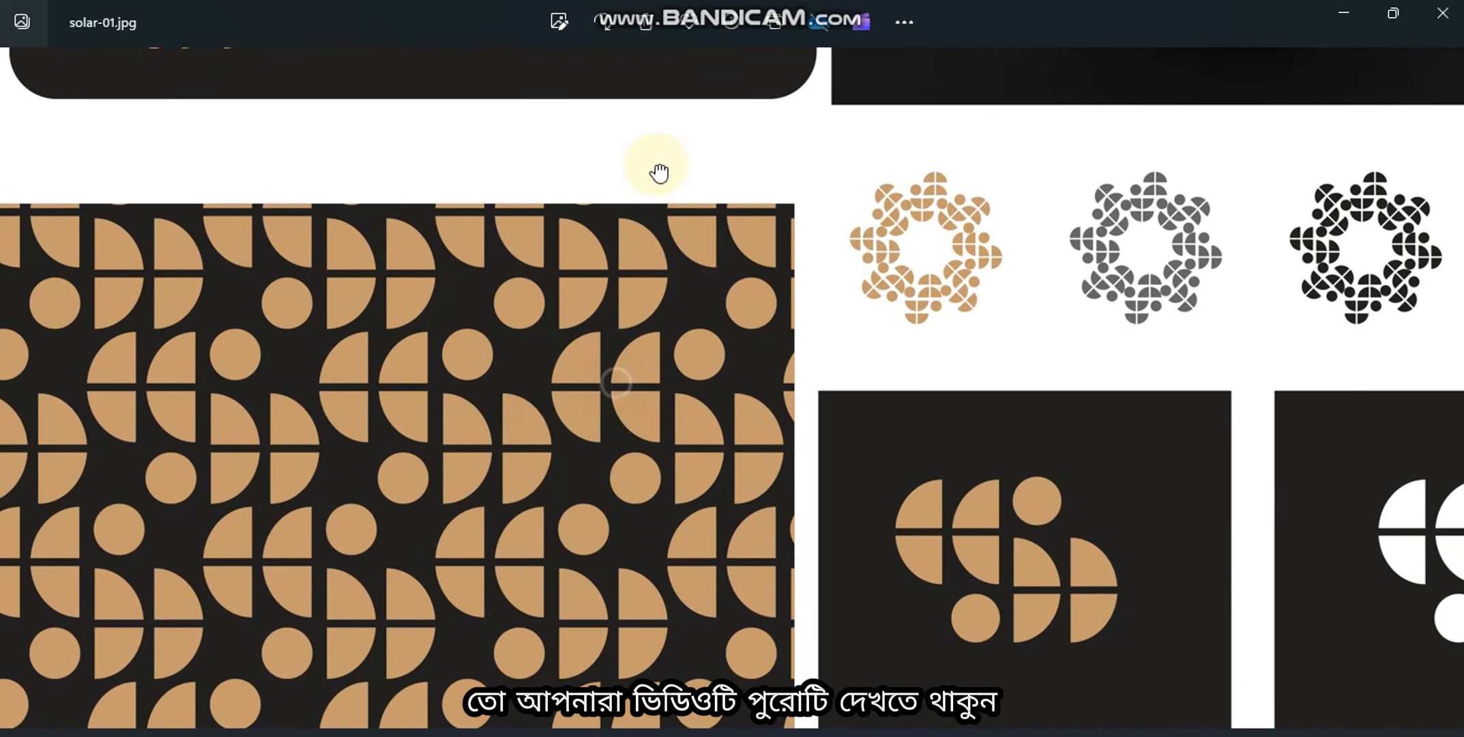
pyautogui.moveTo(781, 443); pyautogui.dragTo(386, 392)
pyautogui.moveTo(794, 382); pyautogui.dragTo(781, 464)
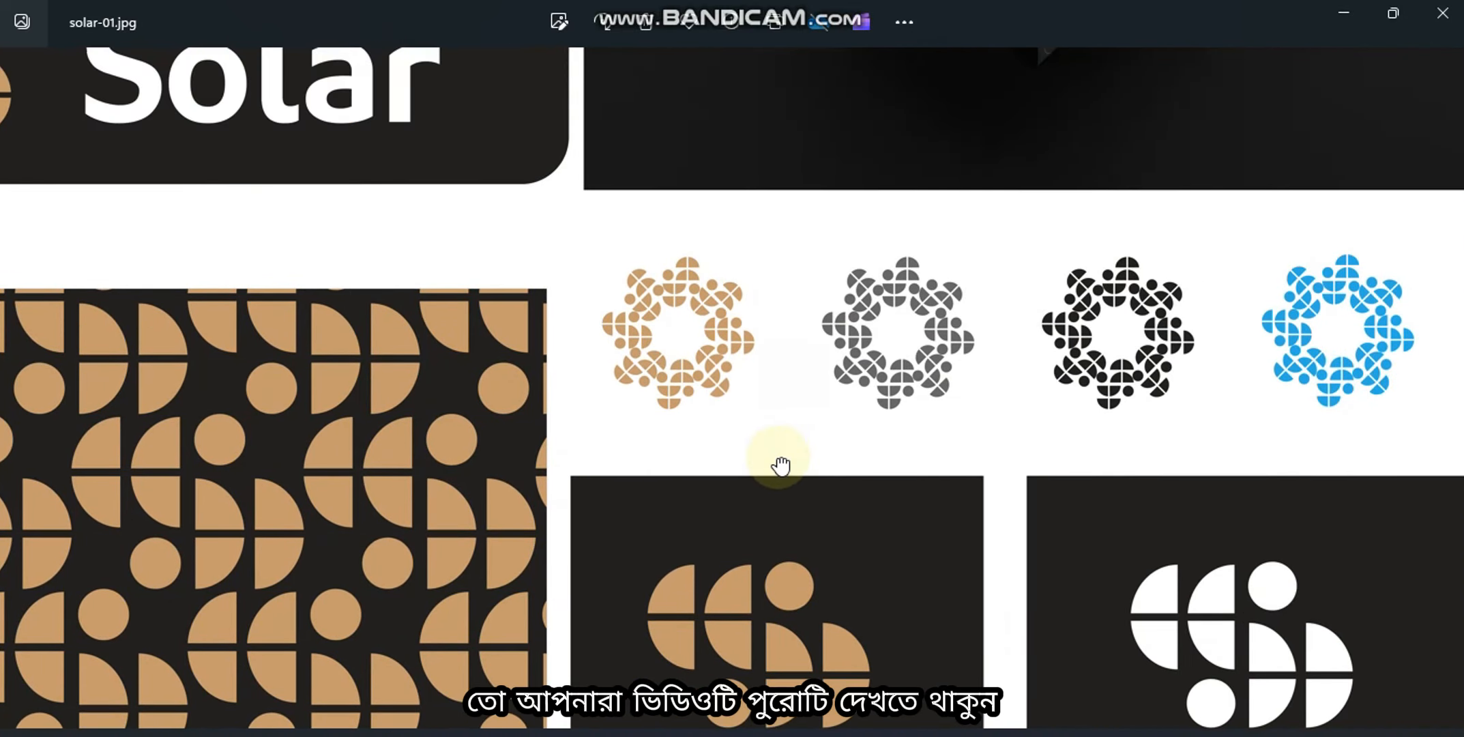
pyautogui.scroll(-5, 769, 408)
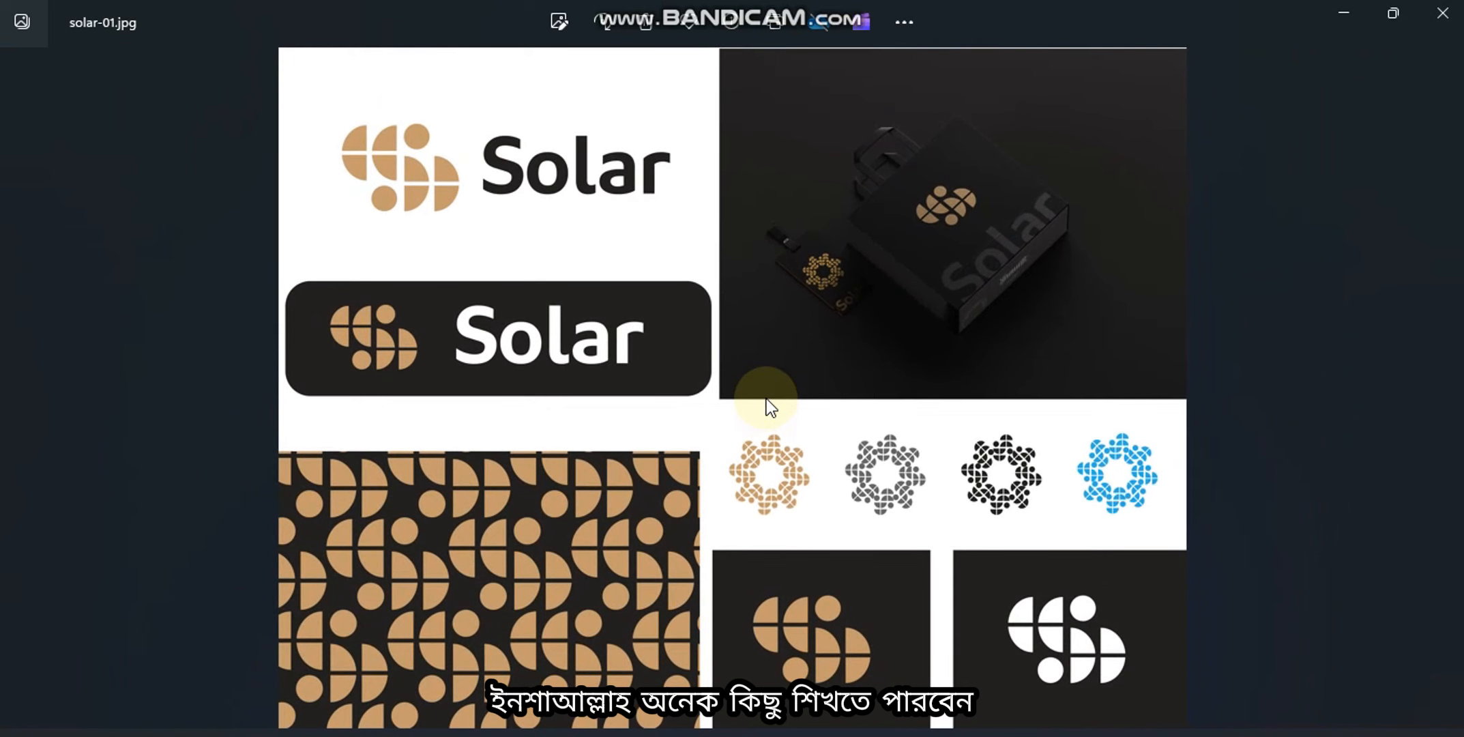
# Switch to Illustrator with the Untitled-1 [Recovered].ai document and shift the "How To Make shape Logo" title slightly to the right
pyautogui.click(1284, 735)
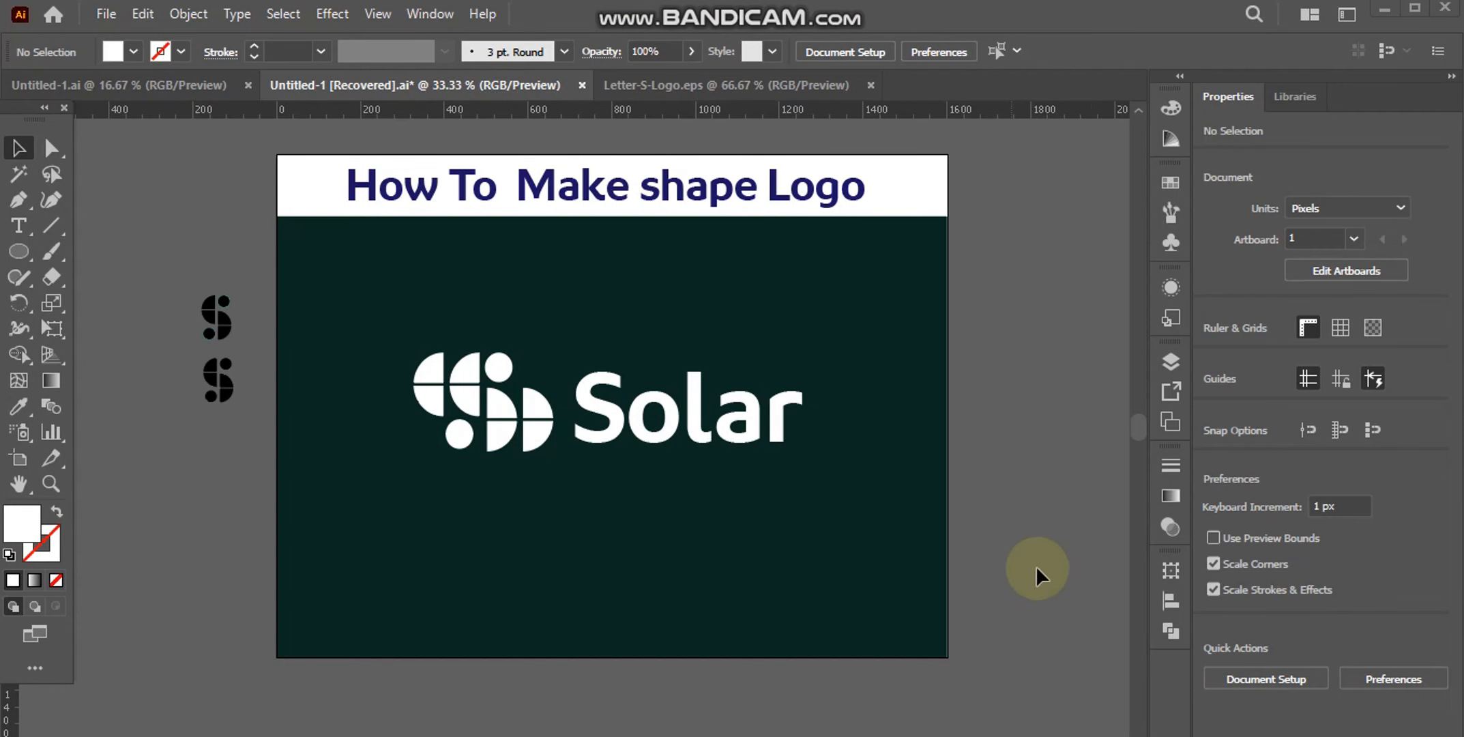
pyautogui.click(745, 513)
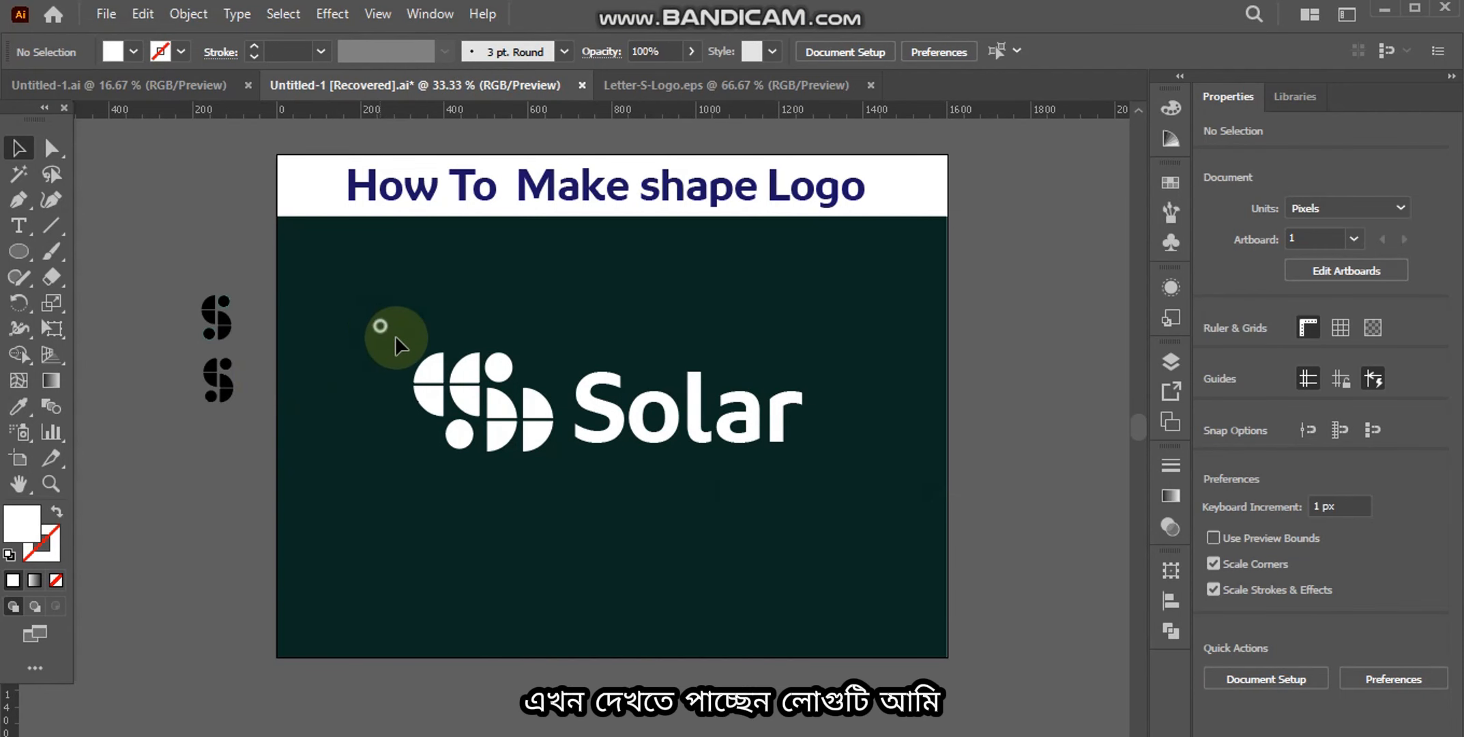
pyautogui.moveTo(741, 527); pyautogui.dragTo(743, 528)
pyautogui.click(568, 560)
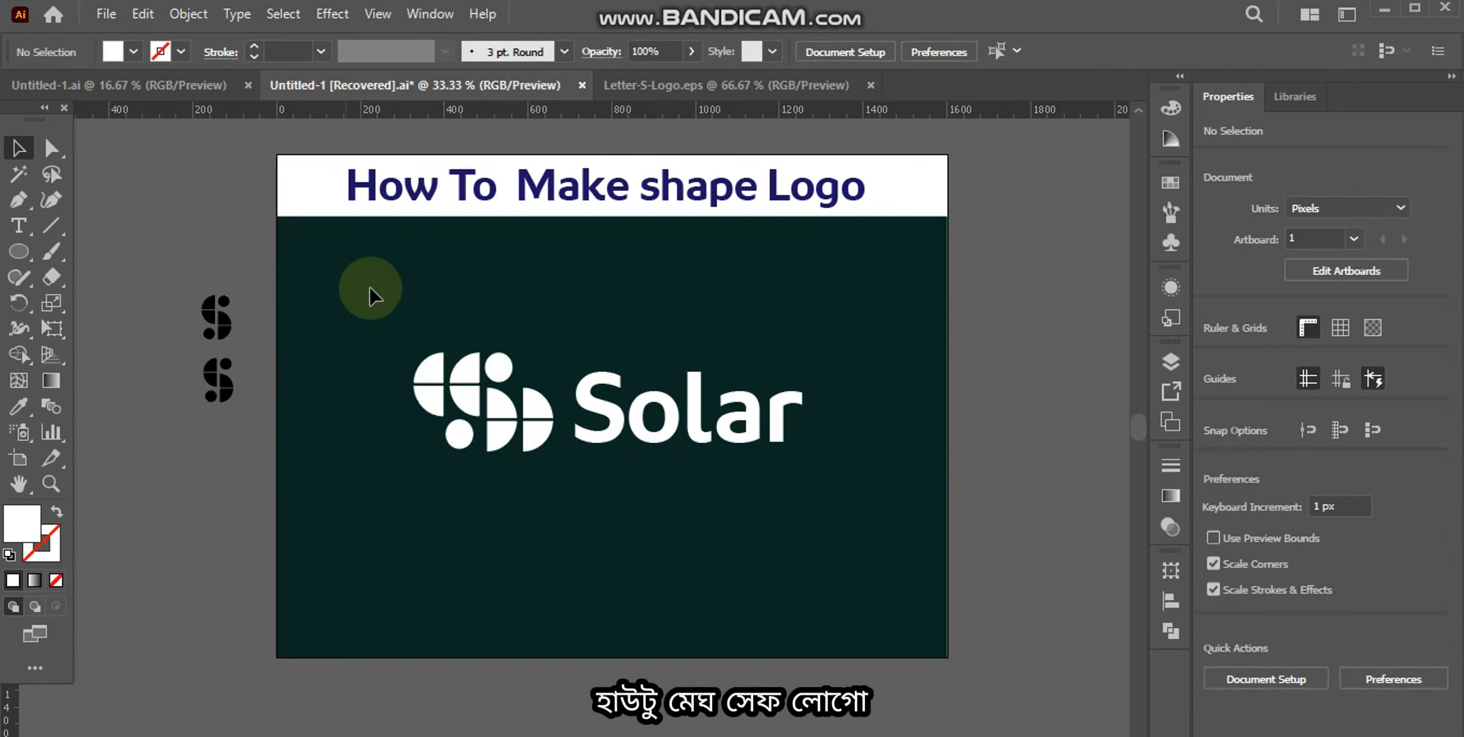
pyautogui.click(554, 188)
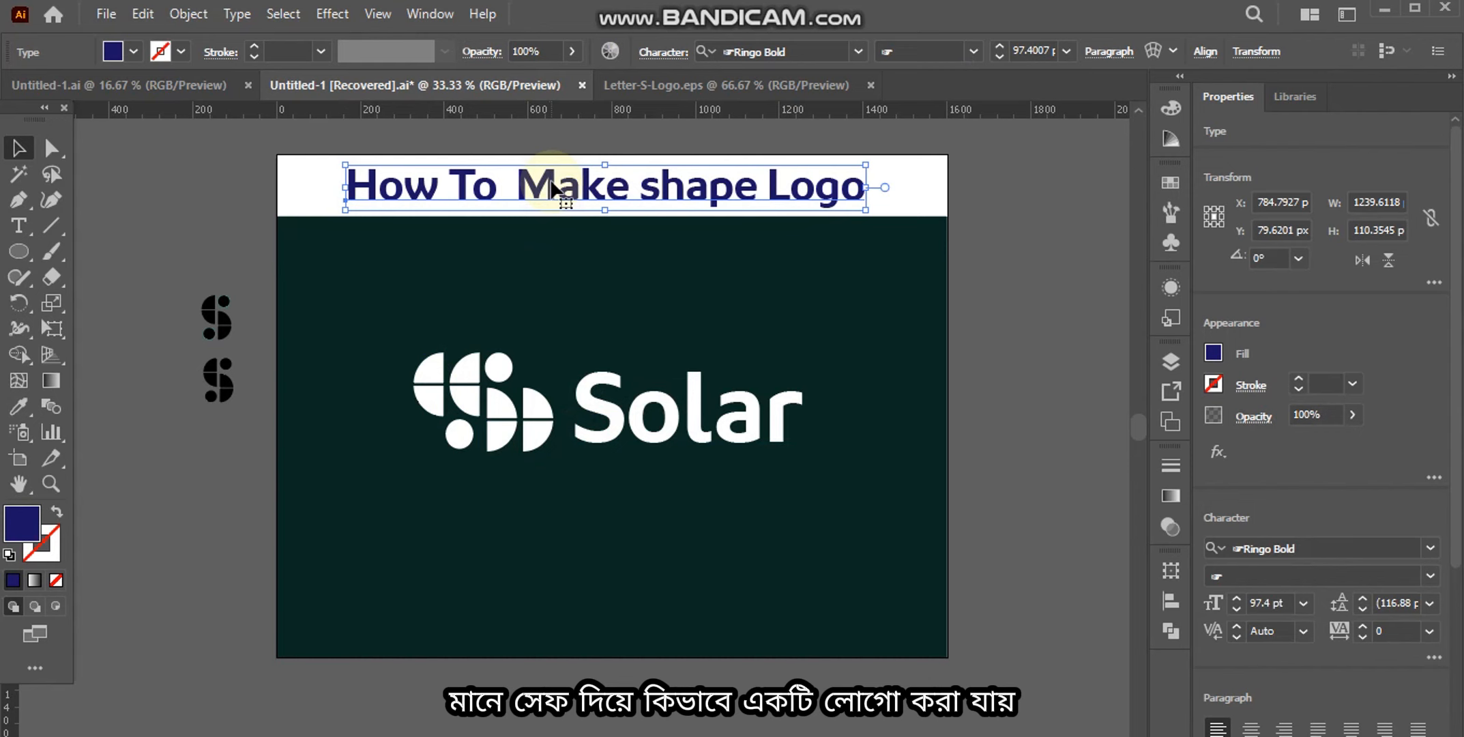
pyautogui.moveTo(598, 207); pyautogui.dragTo(603, 207)
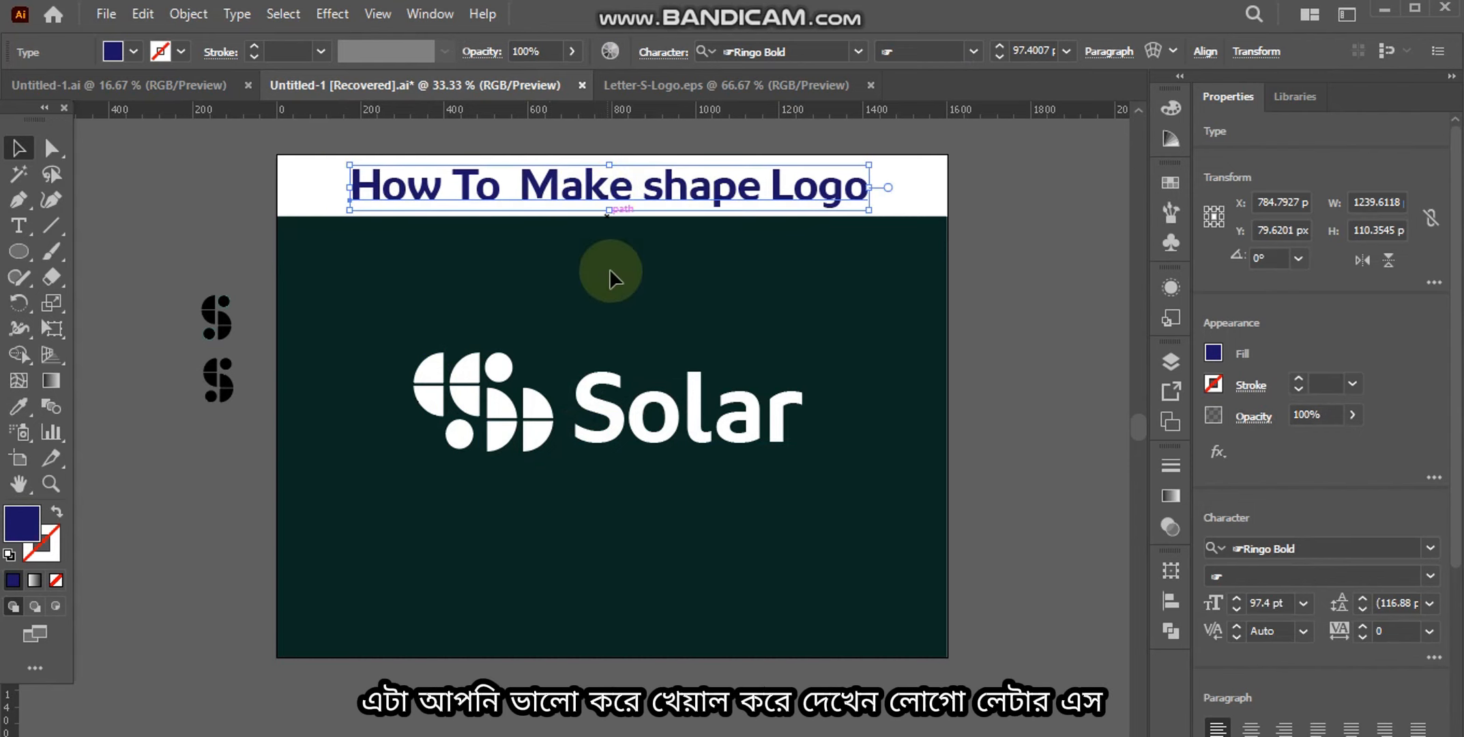
pyautogui.click(611, 297)
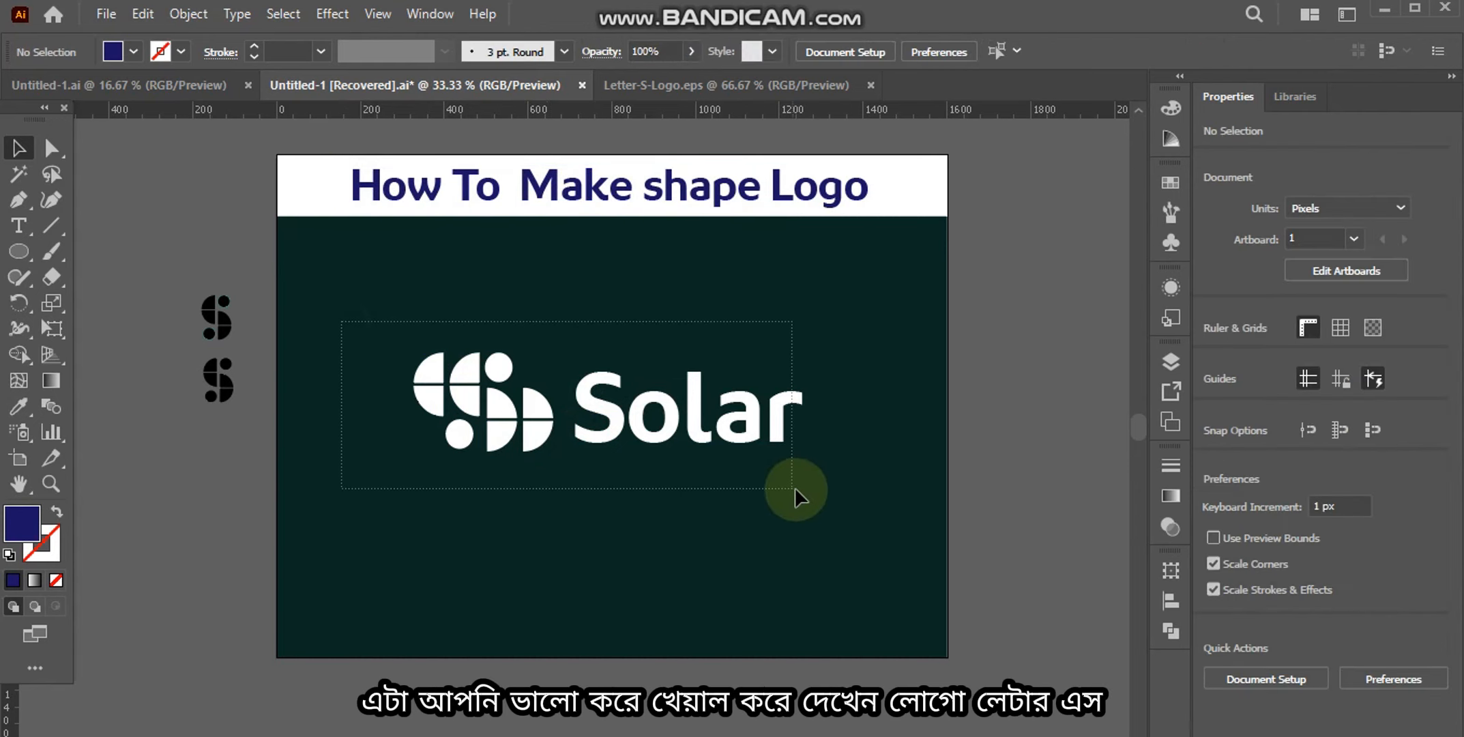
# Move the white Solar logo off the artboard's left side at about 320 px wide, and delete the dark green background rectangle
pyautogui.moveTo(795, 489); pyautogui.dragTo(215, 210)
pyautogui.click(484, 338)
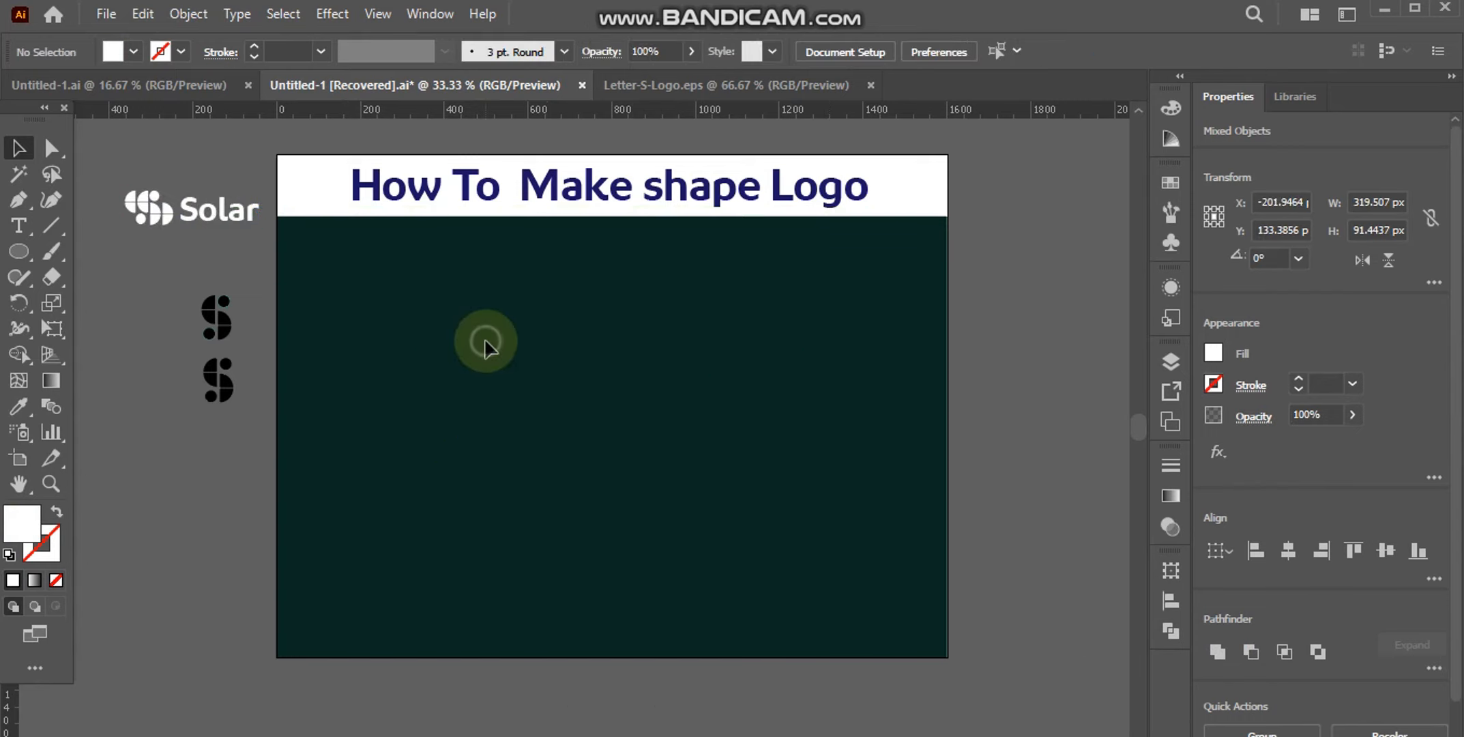
pyautogui.click(487, 342)
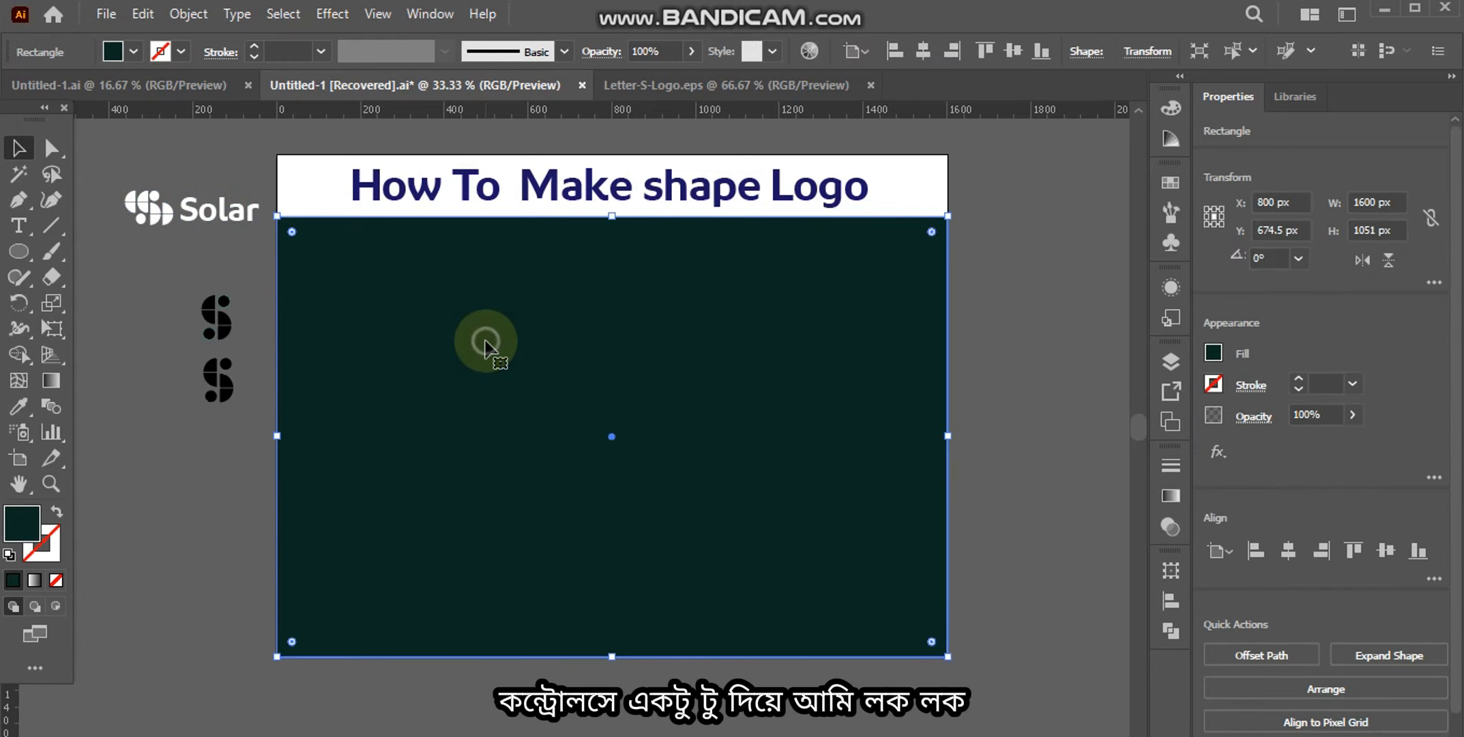
pyautogui.press('Delete')
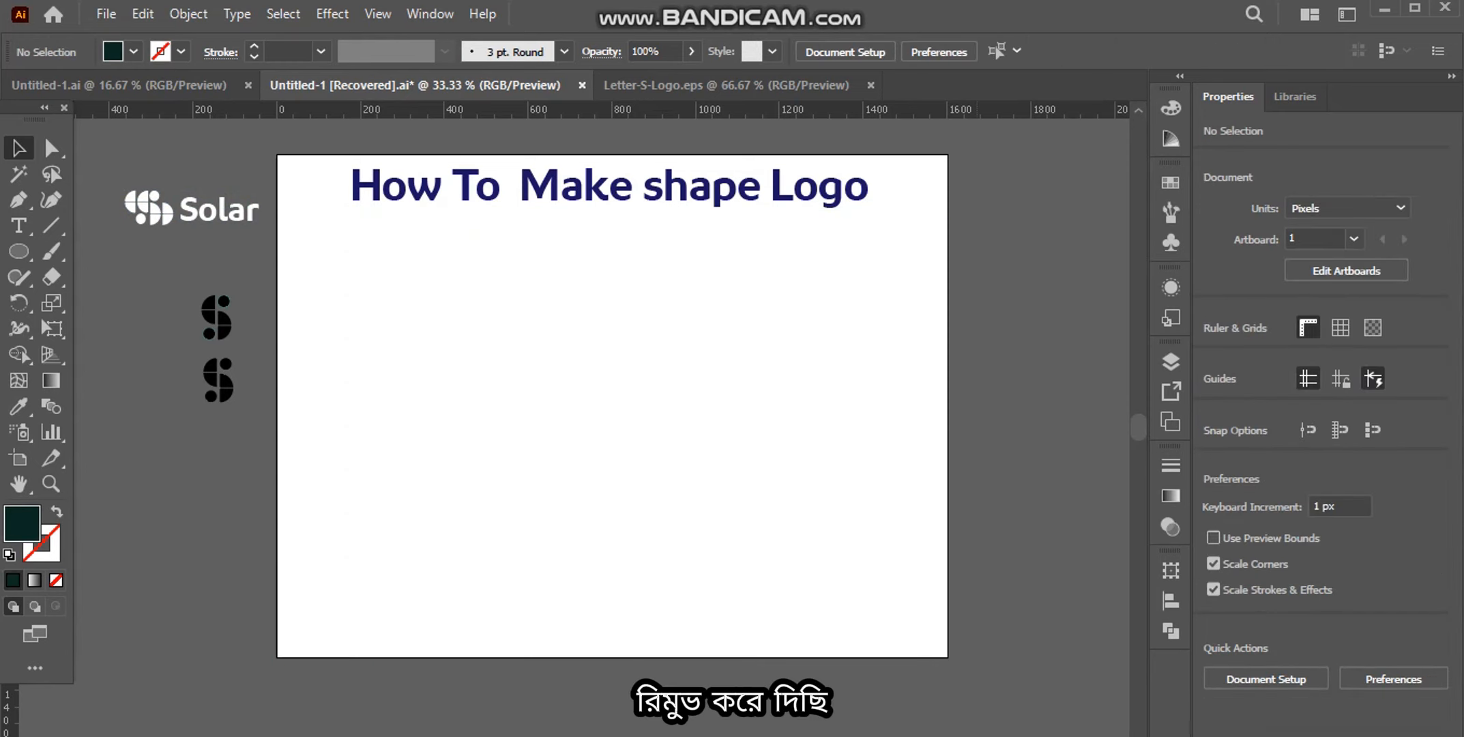
# Draw a circle about 236 px in diameter slightly left of the artboard's centre and fill it with black
pyautogui.click(19, 251)
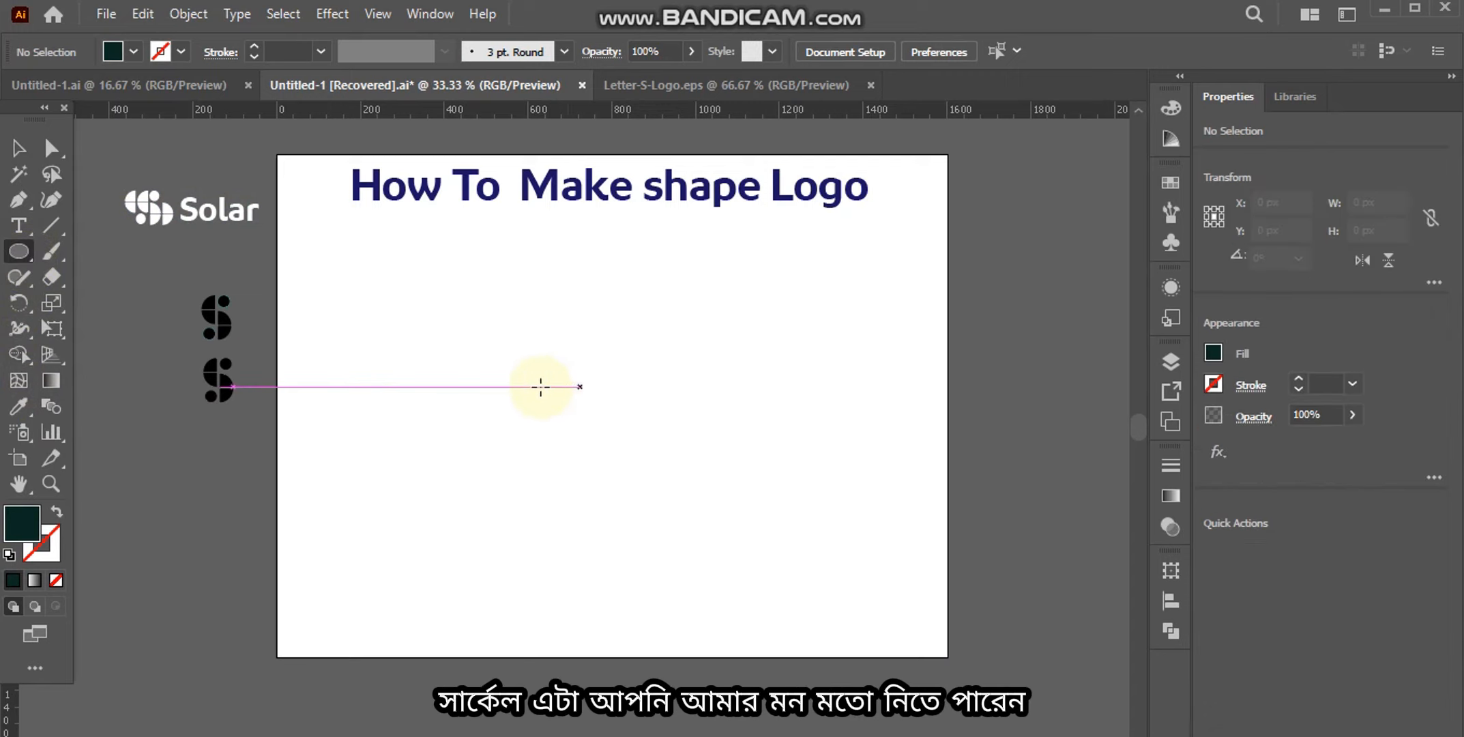
pyautogui.moveTo(531, 382); pyautogui.dragTo(582, 431)
pyautogui.click(18, 406)
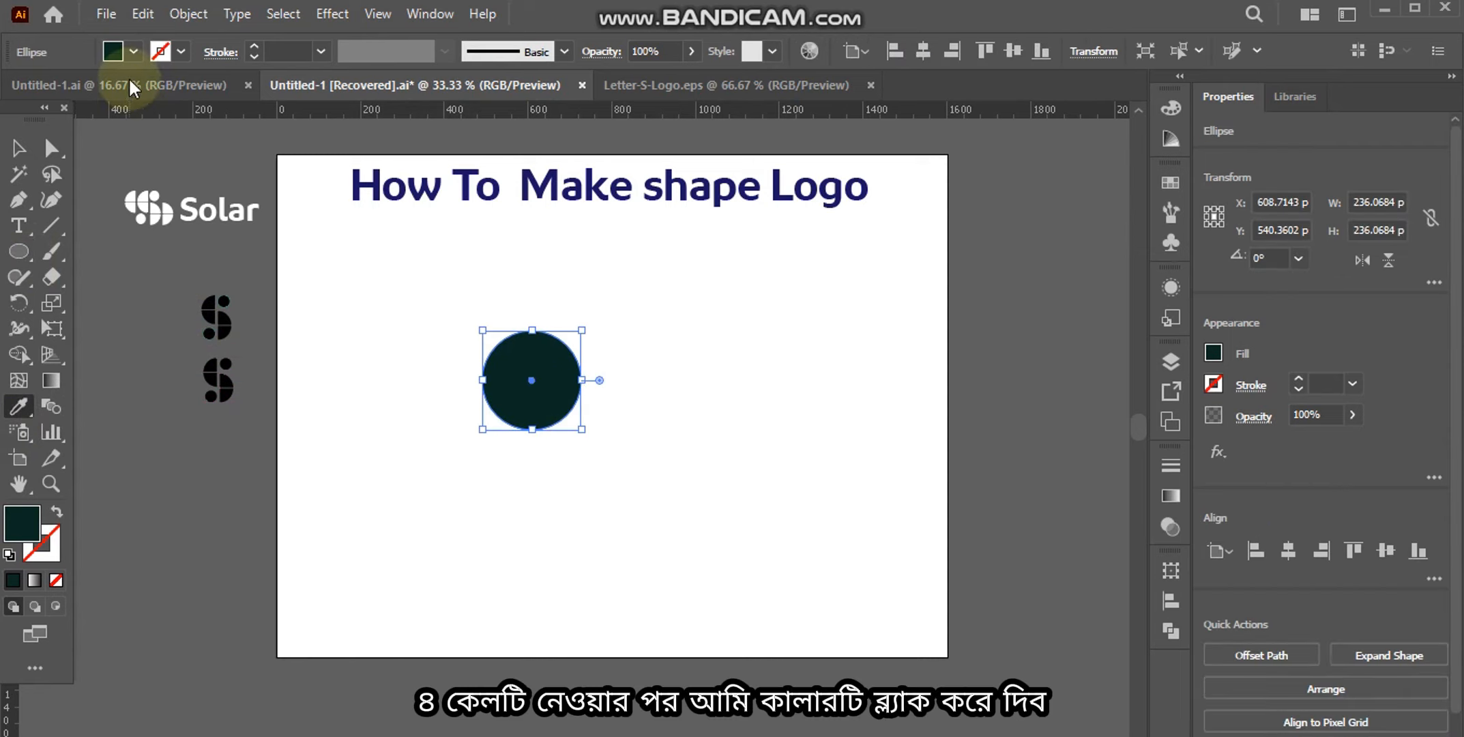
pyautogui.click(134, 51)
pyautogui.click(57, 87)
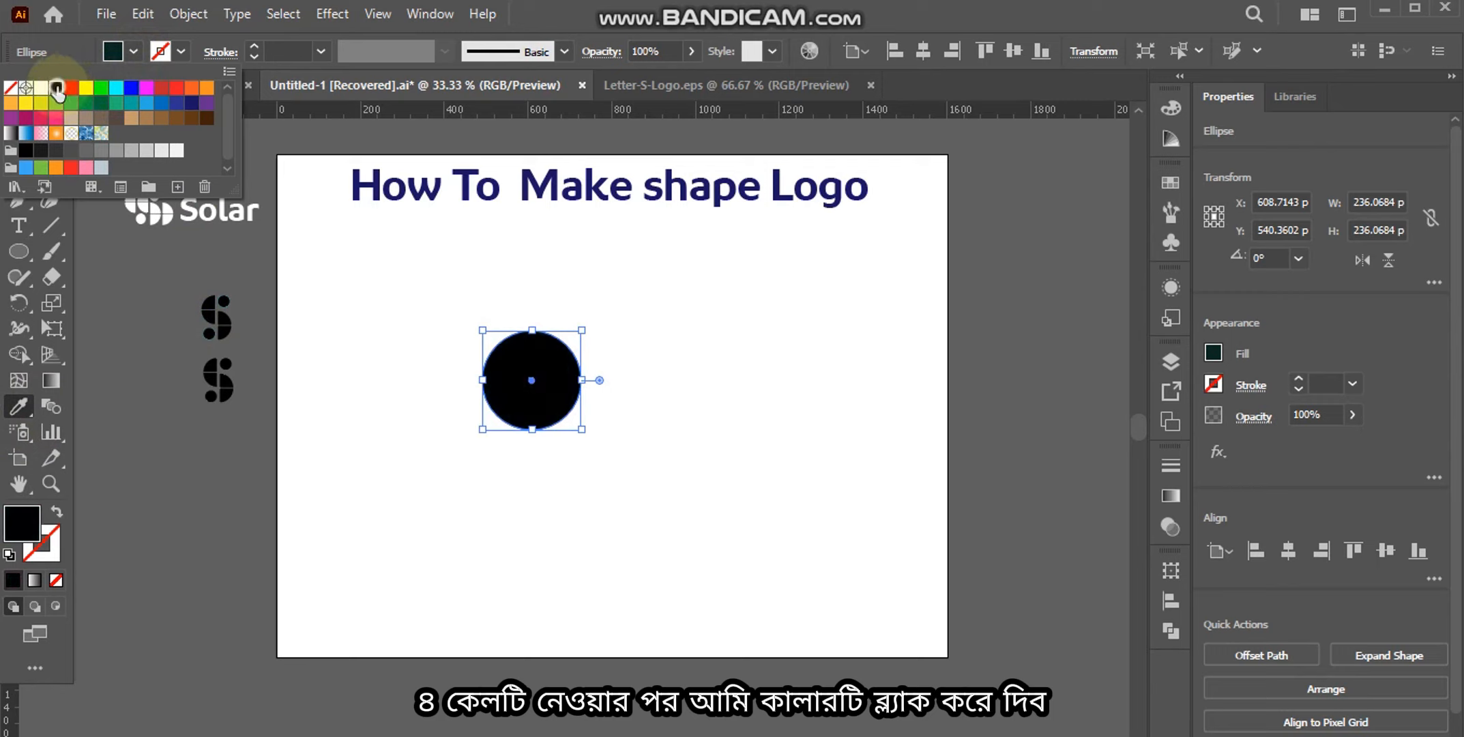
pyautogui.click(634, 303)
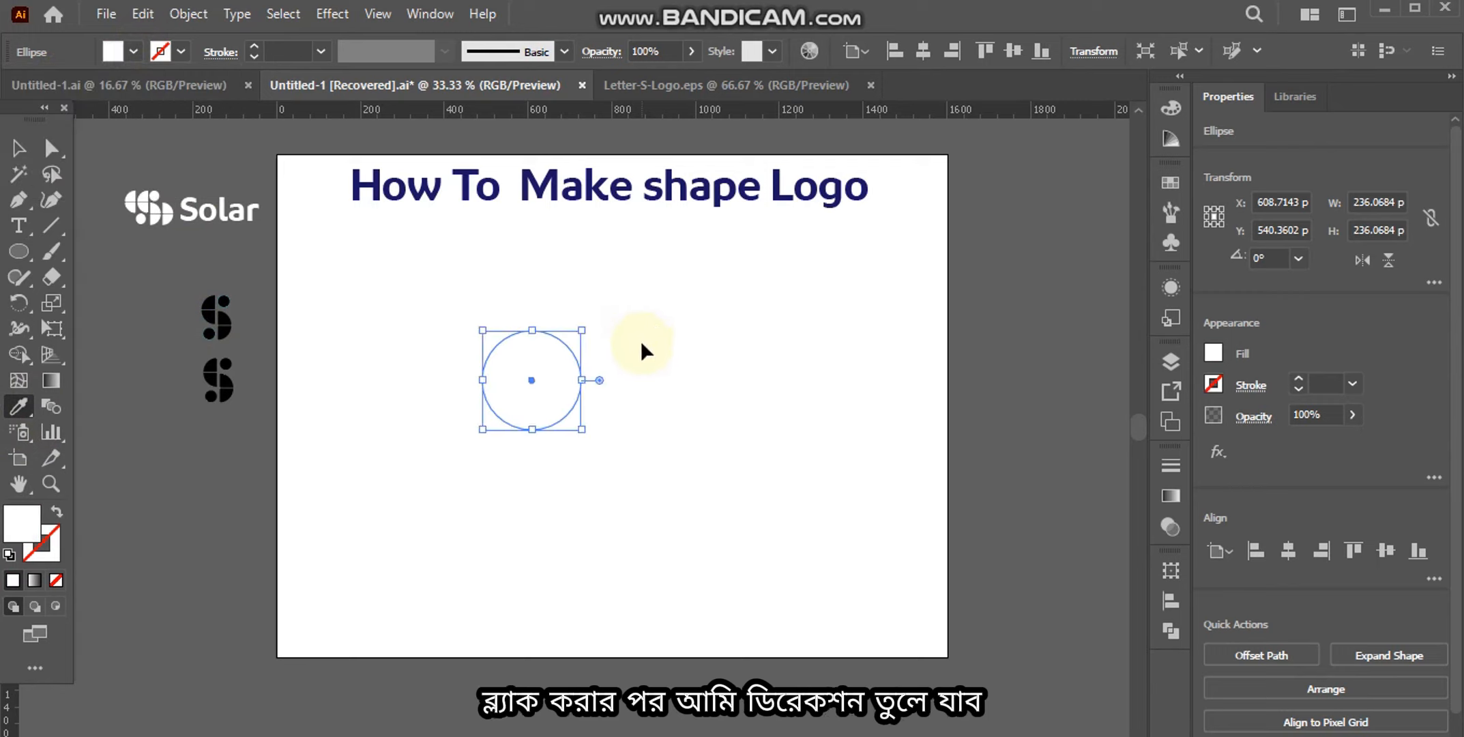
pyautogui.hotkey('ctrl', 'z')
# Delete the black circle's left anchor point so that only its right half remains
pyautogui.click(18, 147)
pyautogui.click(341, 444)
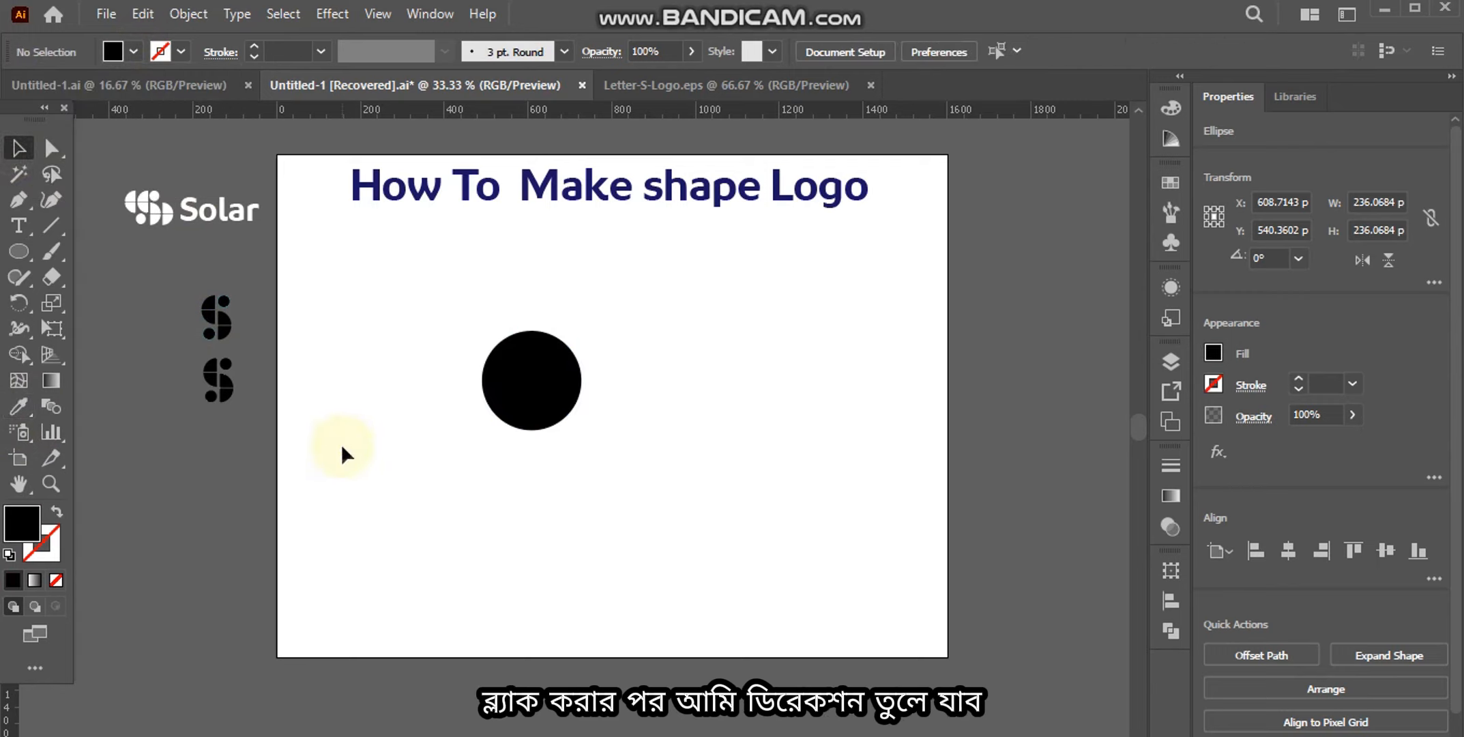
pyautogui.click(535, 382)
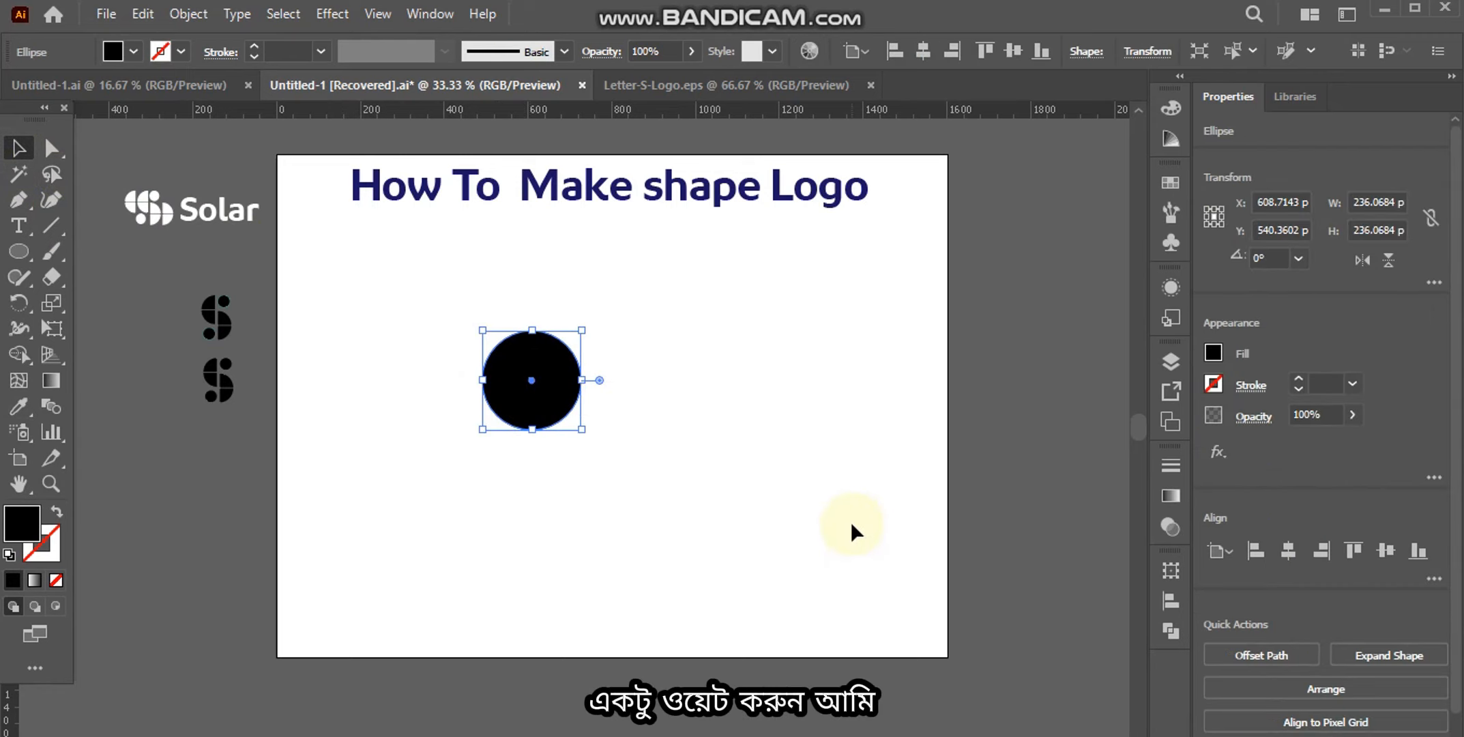
pyautogui.click(571, 490)
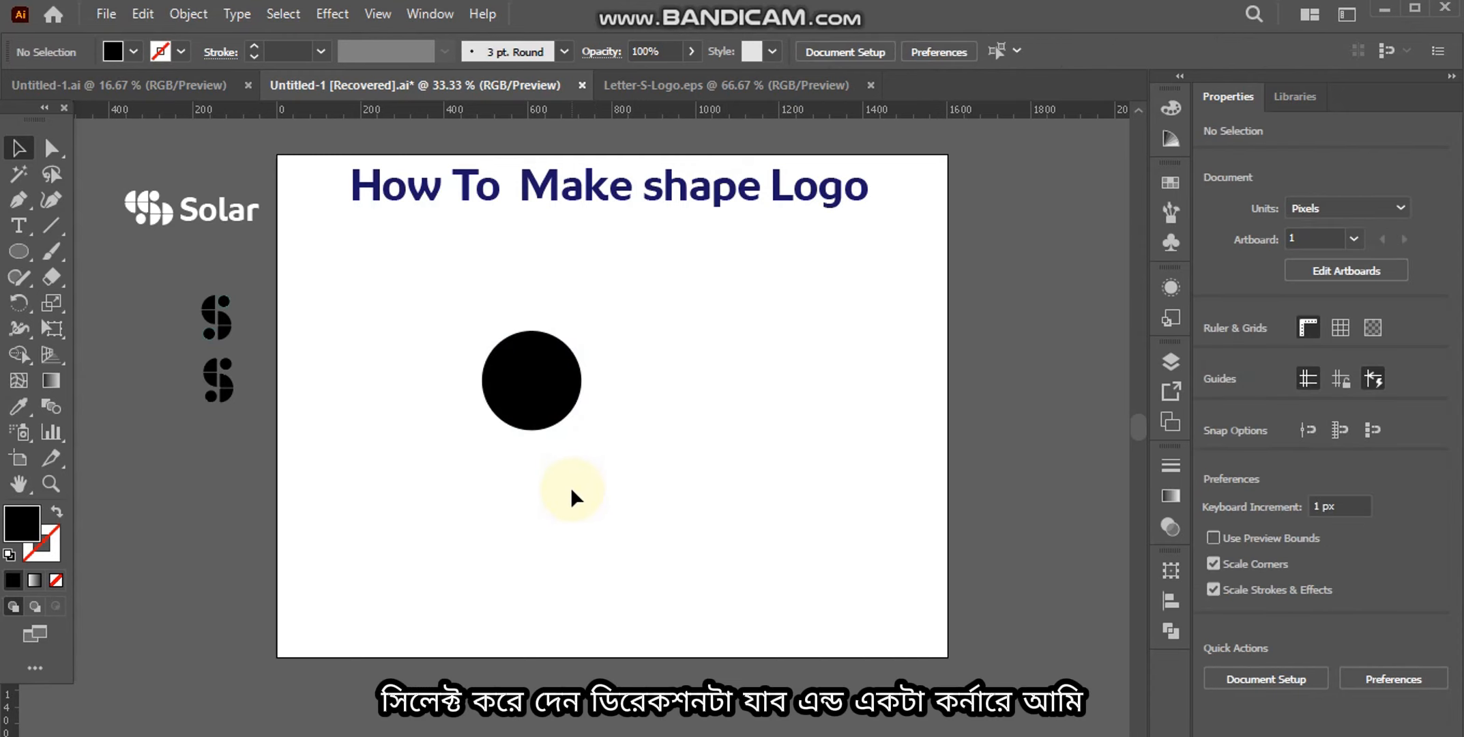
pyautogui.click(546, 365)
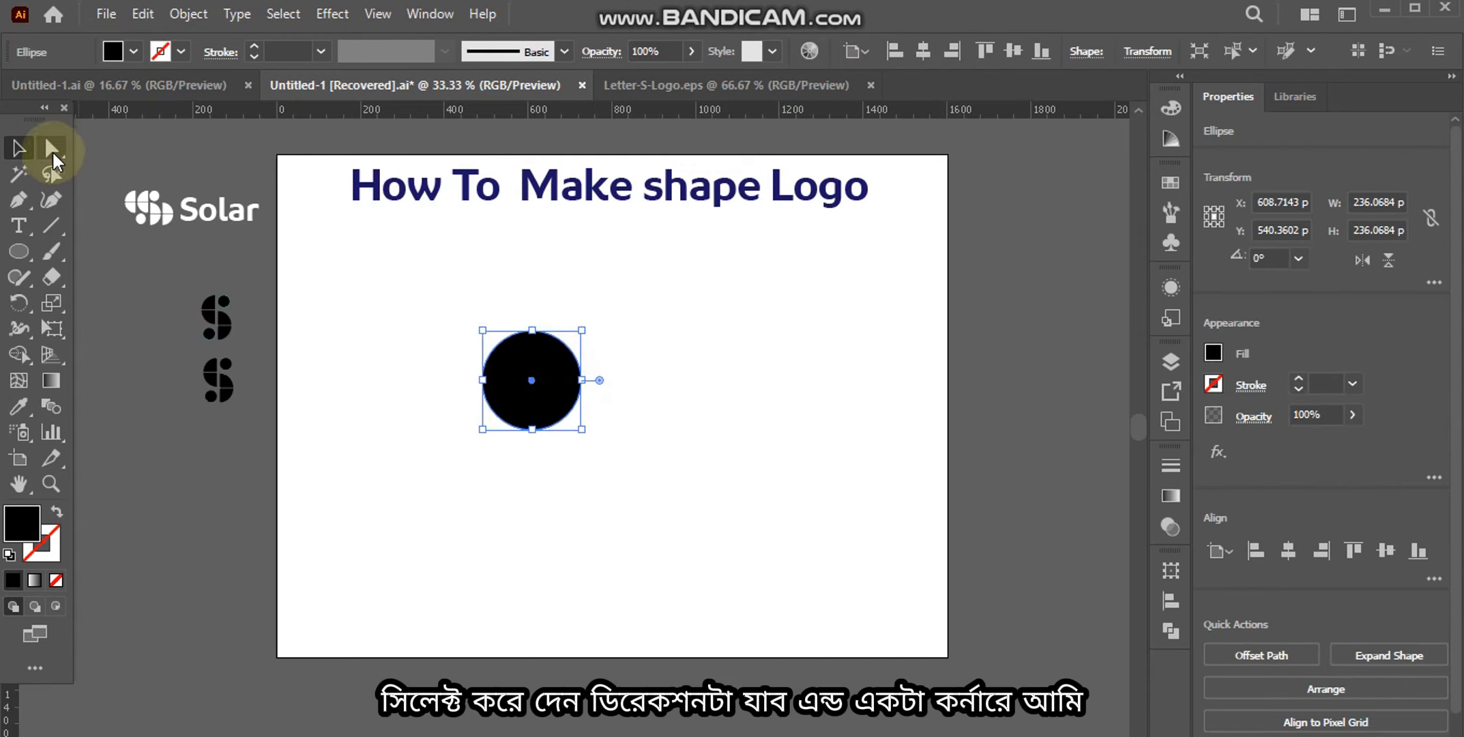
pyautogui.click(52, 150)
pyautogui.click(499, 412)
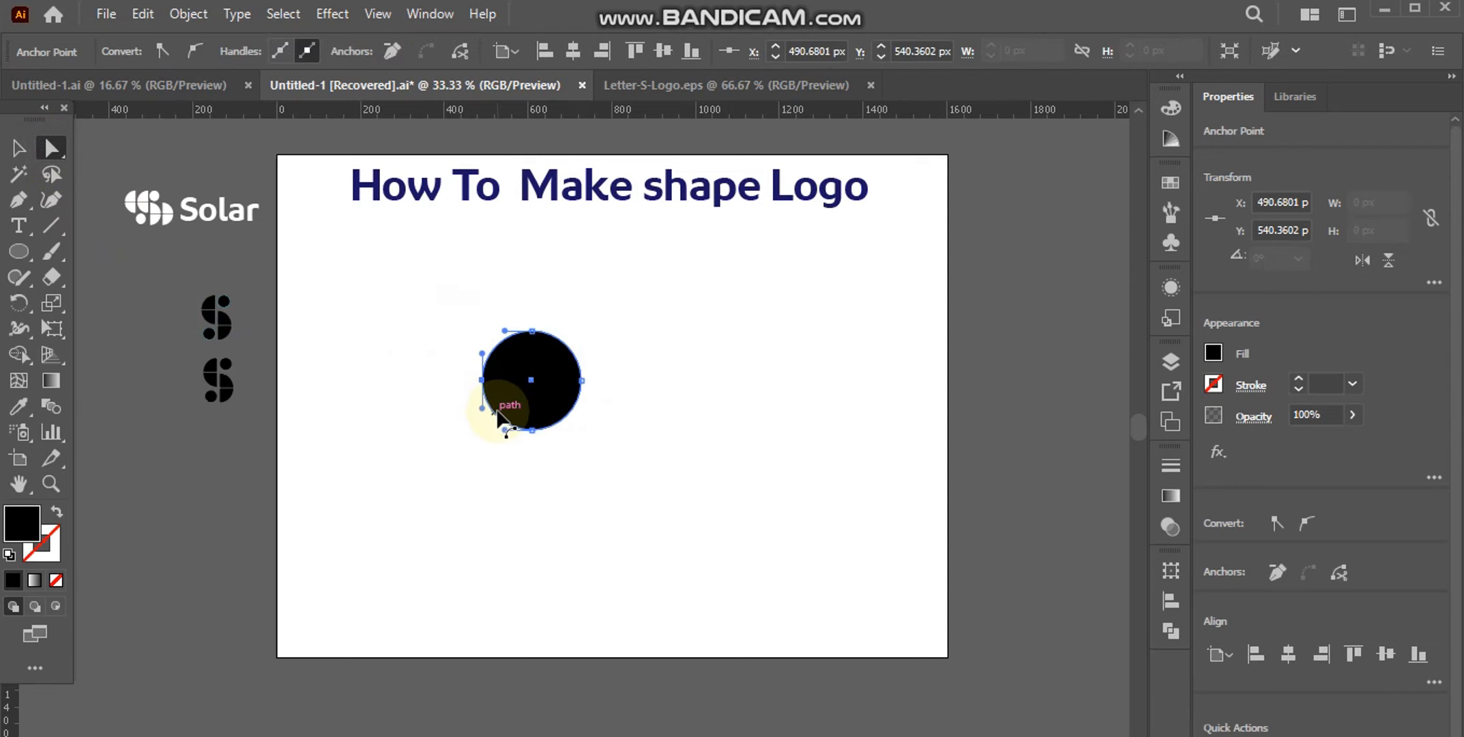
pyautogui.click(384, 51)
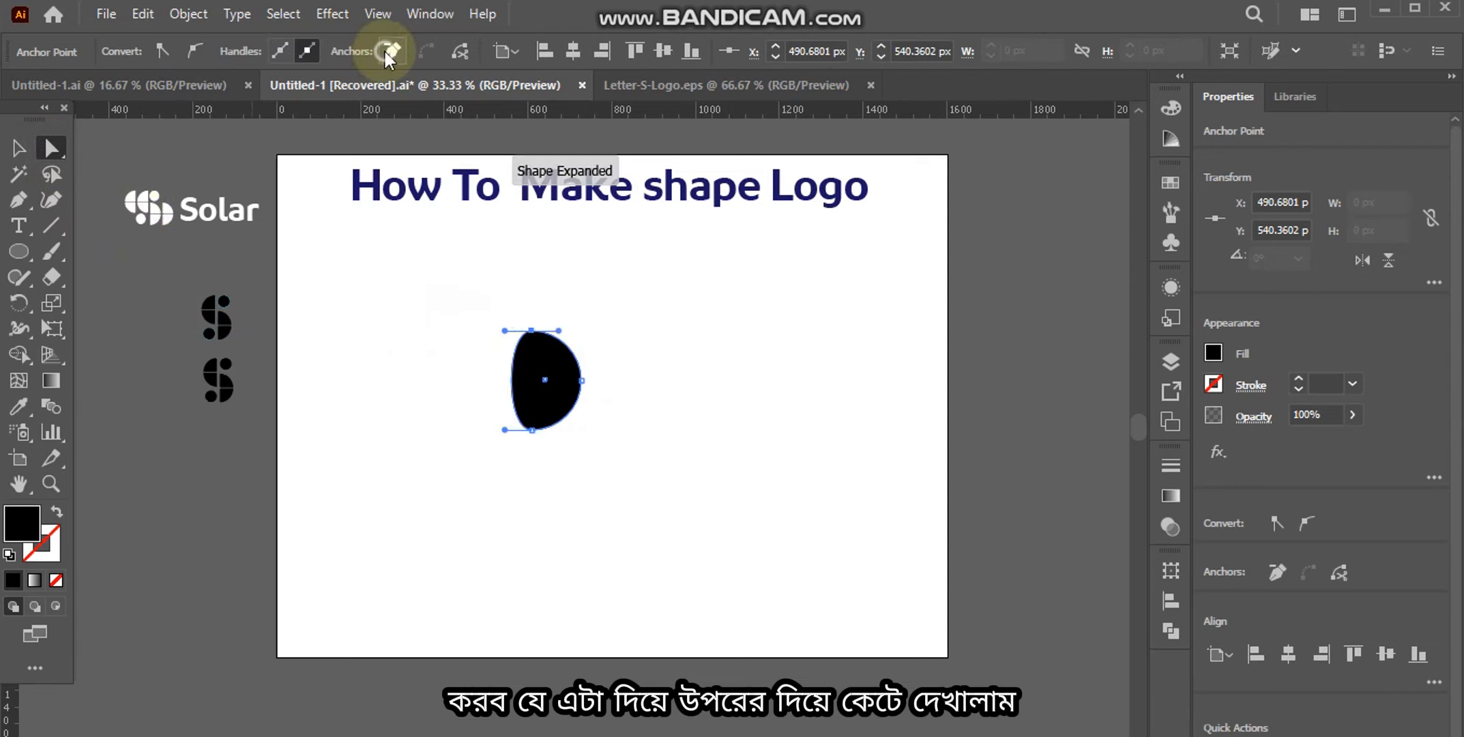
pyautogui.hotkey('ctrl', 'z')
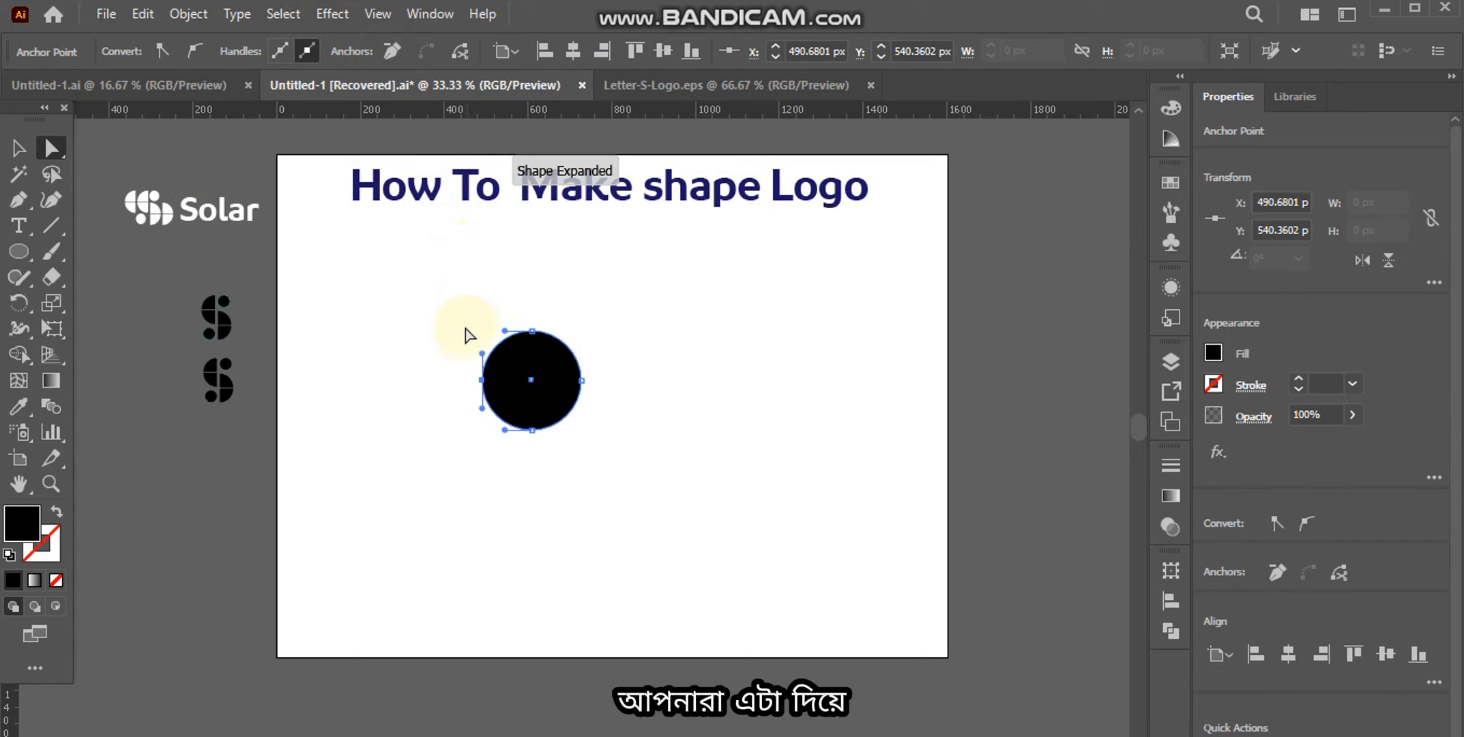
pyautogui.press('Delete')
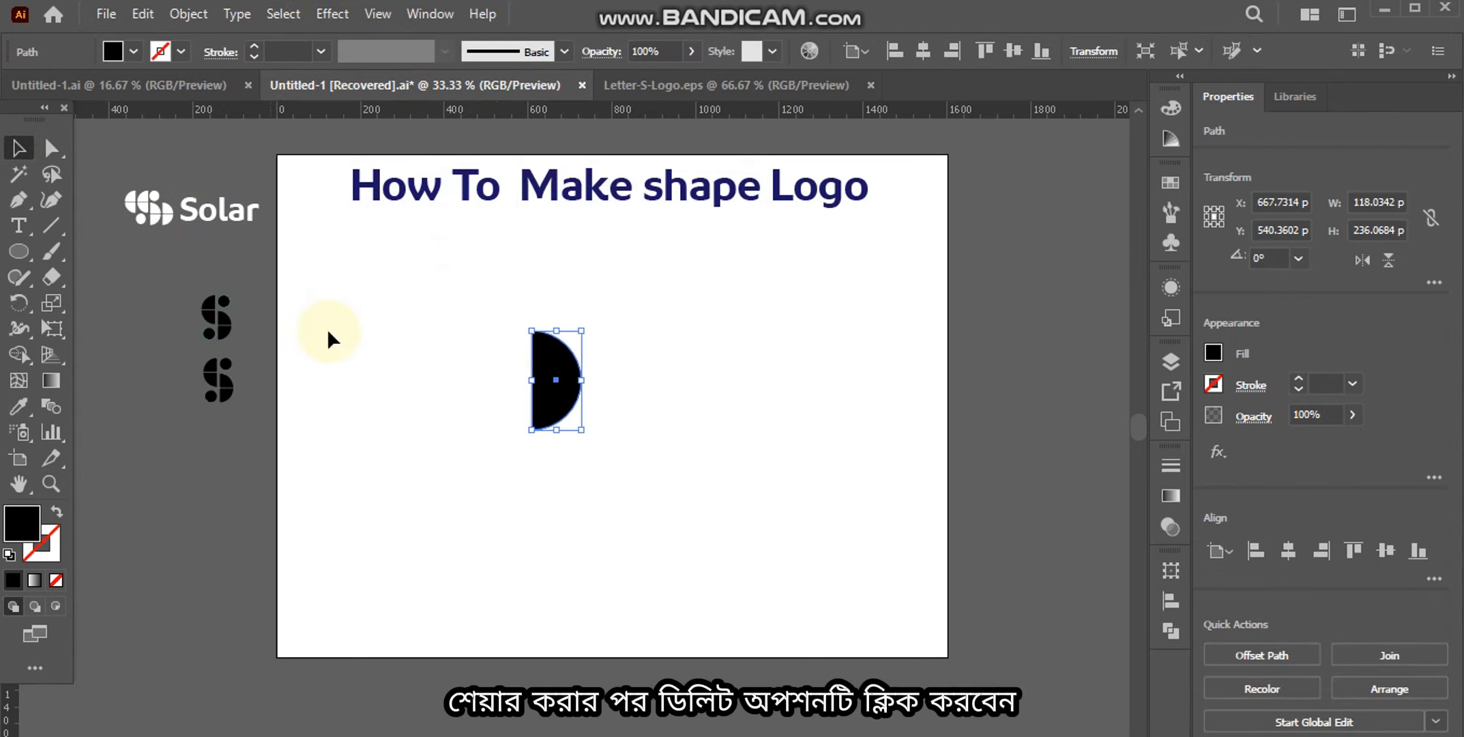
pyautogui.click(416, 331)
# Close the half-circle's open straight edge with the Pen tool and move the shape to about X 470, Y 500 px
pyautogui.click(19, 202)
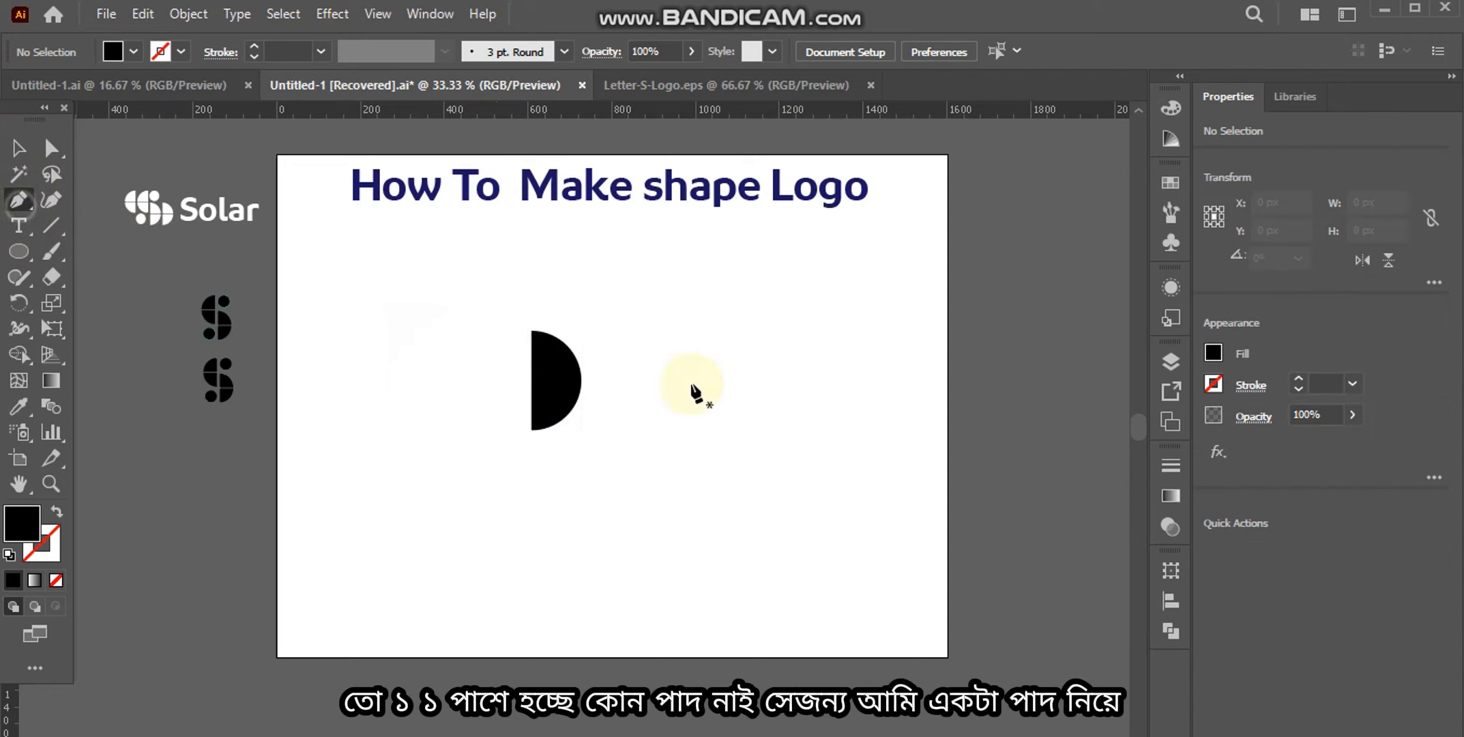
pyautogui.click(532, 332)
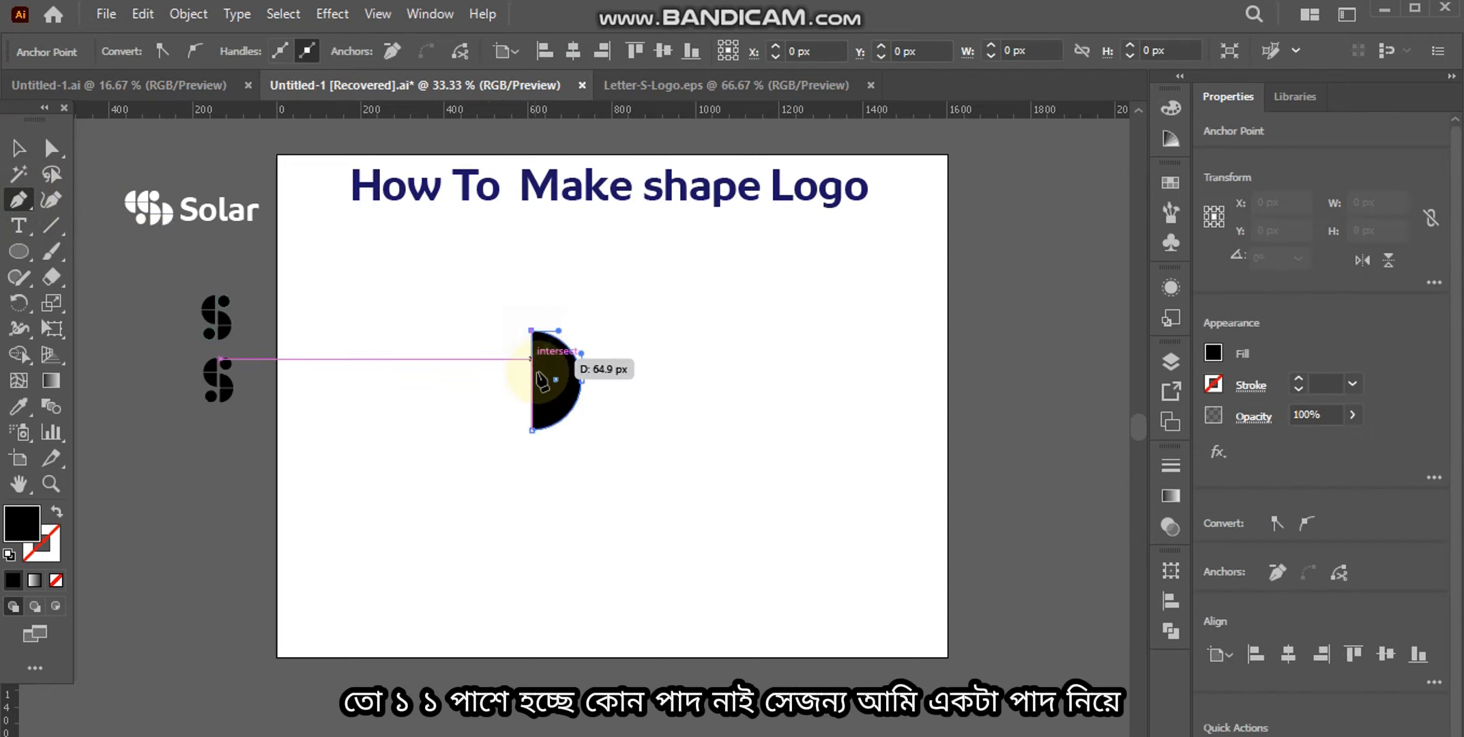
pyautogui.click(531, 429)
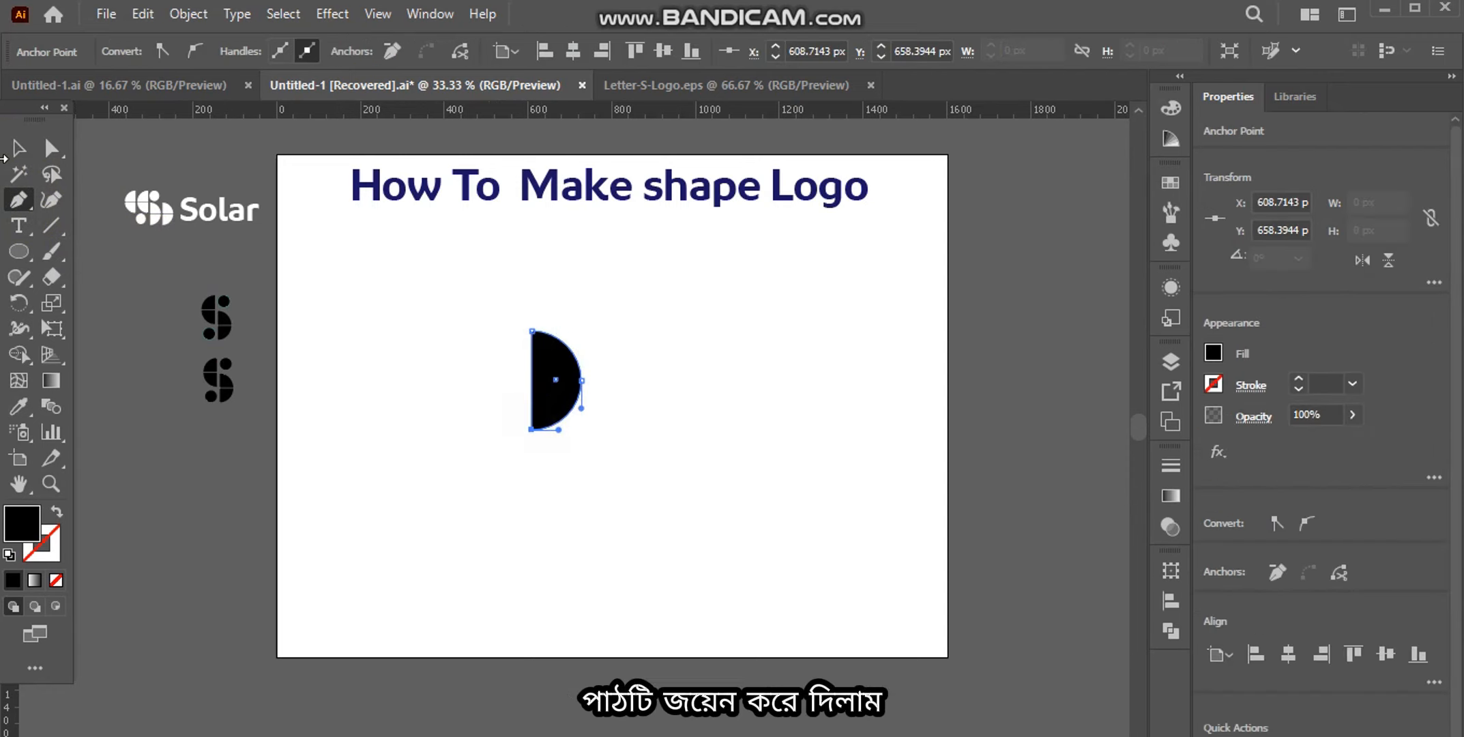
pyautogui.click(18, 148)
pyautogui.click(440, 302)
pyautogui.moveTo(430, 293); pyautogui.dragTo(472, 390)
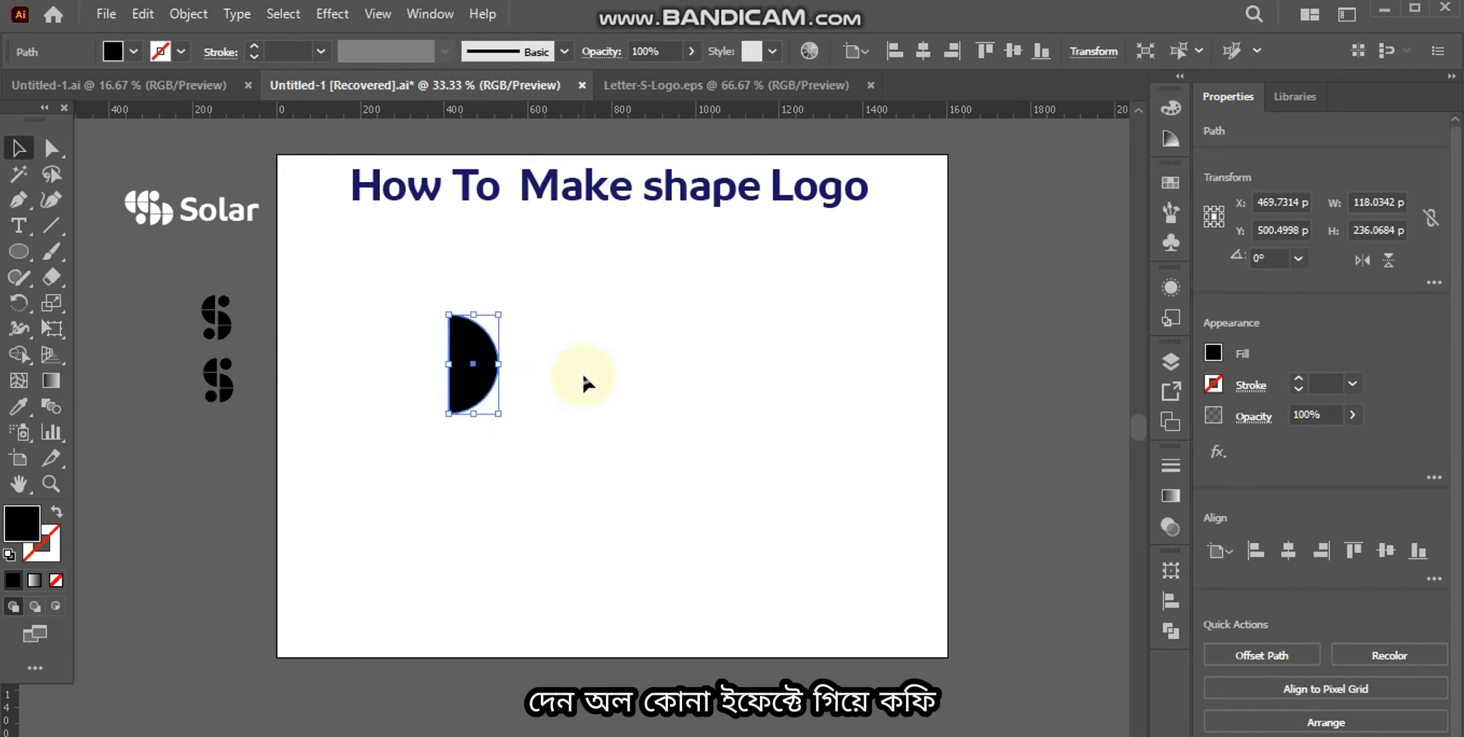
pyautogui.click(581, 373)
# Copy the half-circle, paste it in front, and move the copy straight to the right of the original
pyautogui.click(474, 366)
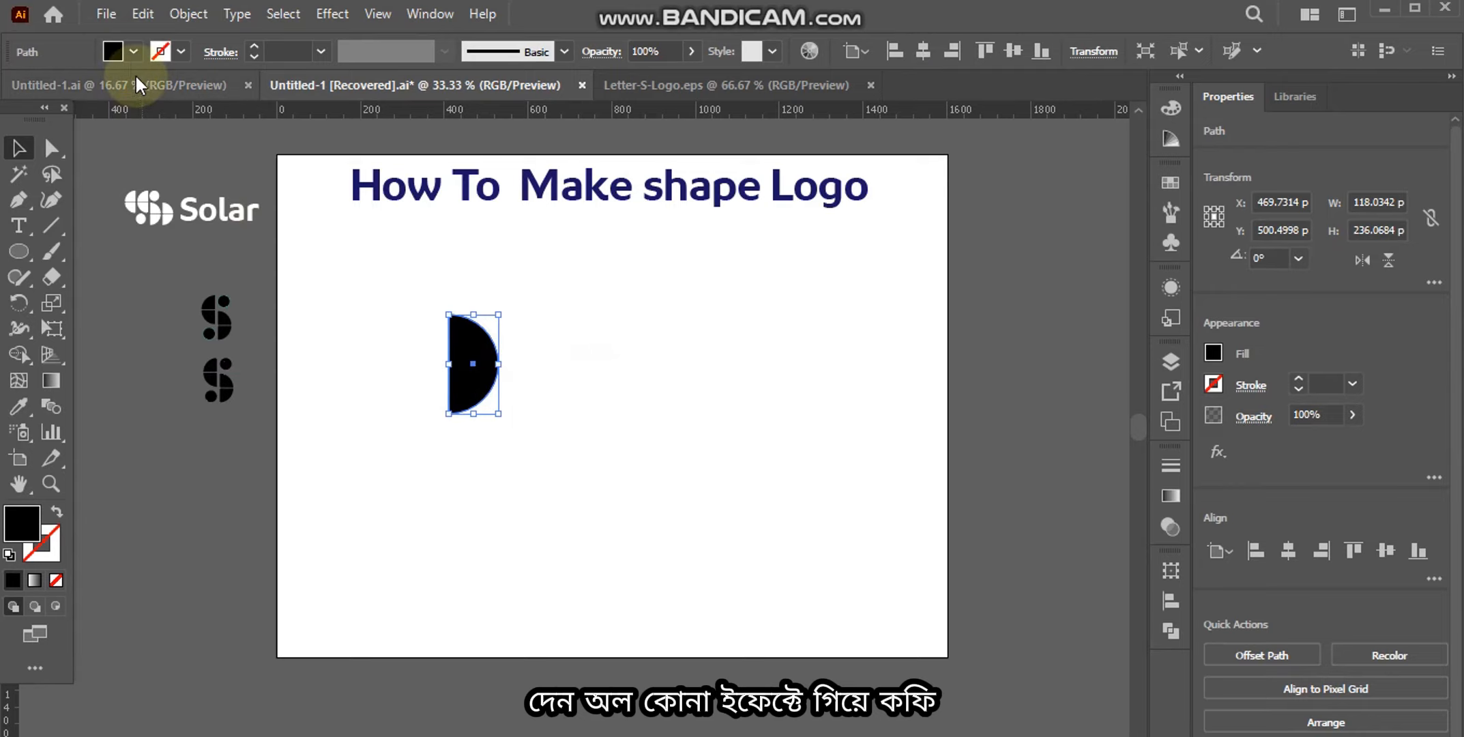
pyautogui.click(108, 13)
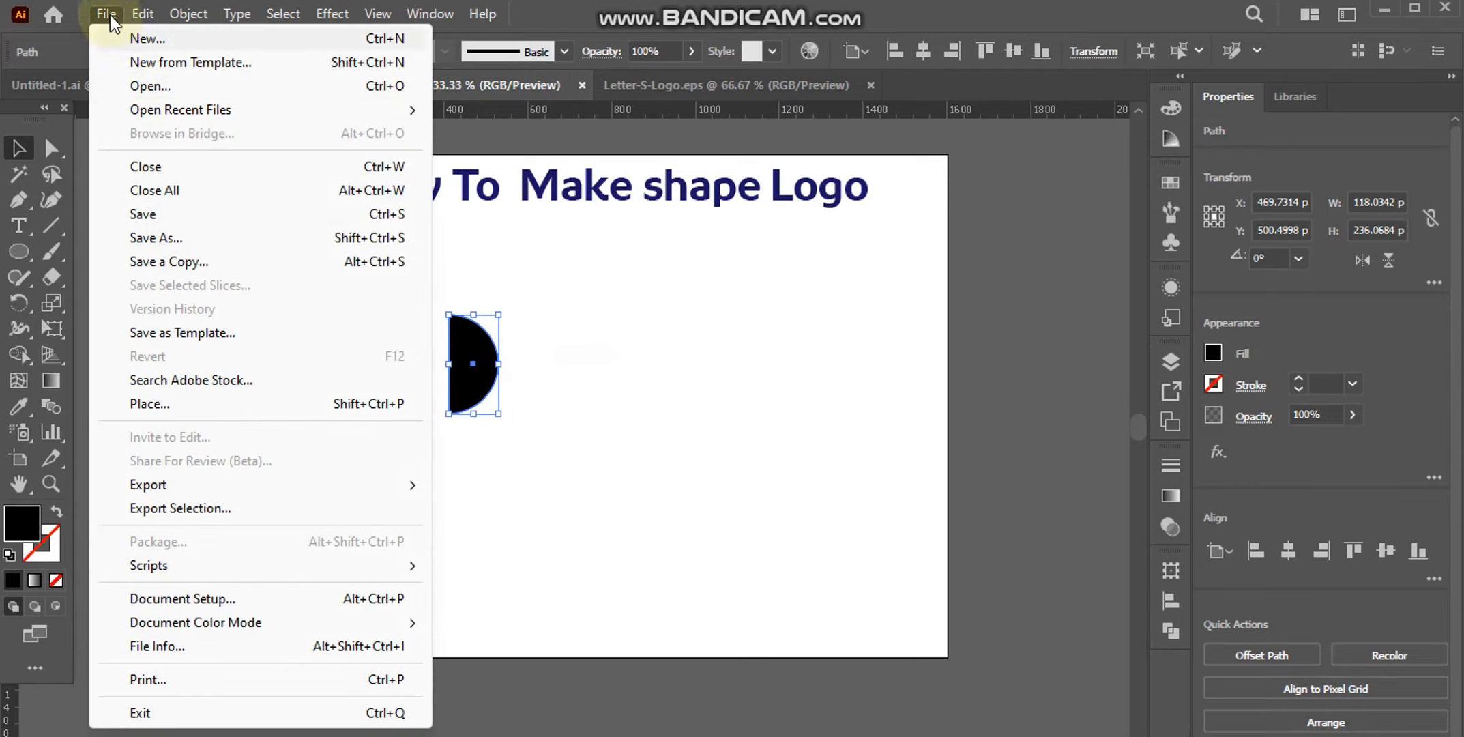
pyautogui.moveTo(144, 14)
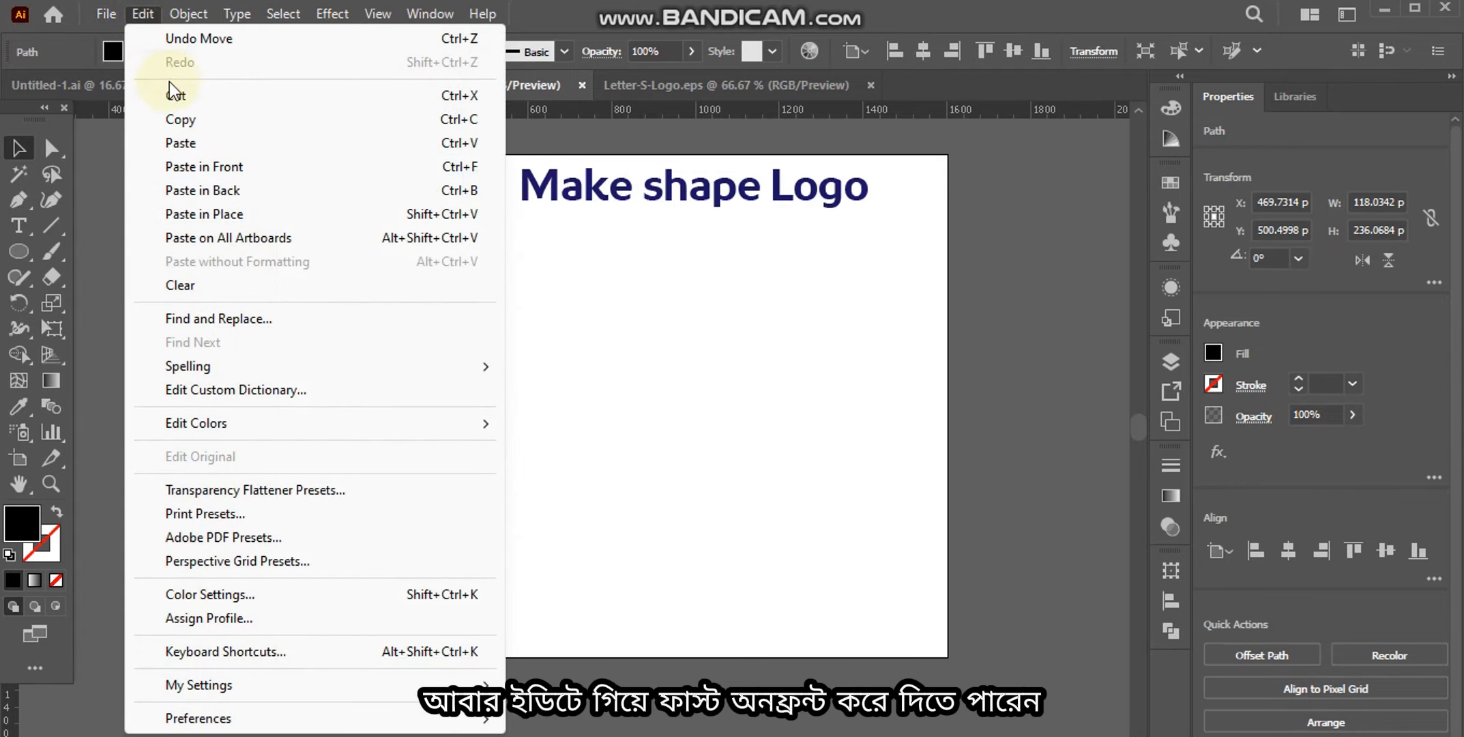
pyautogui.click(180, 118)
pyautogui.click(150, 12)
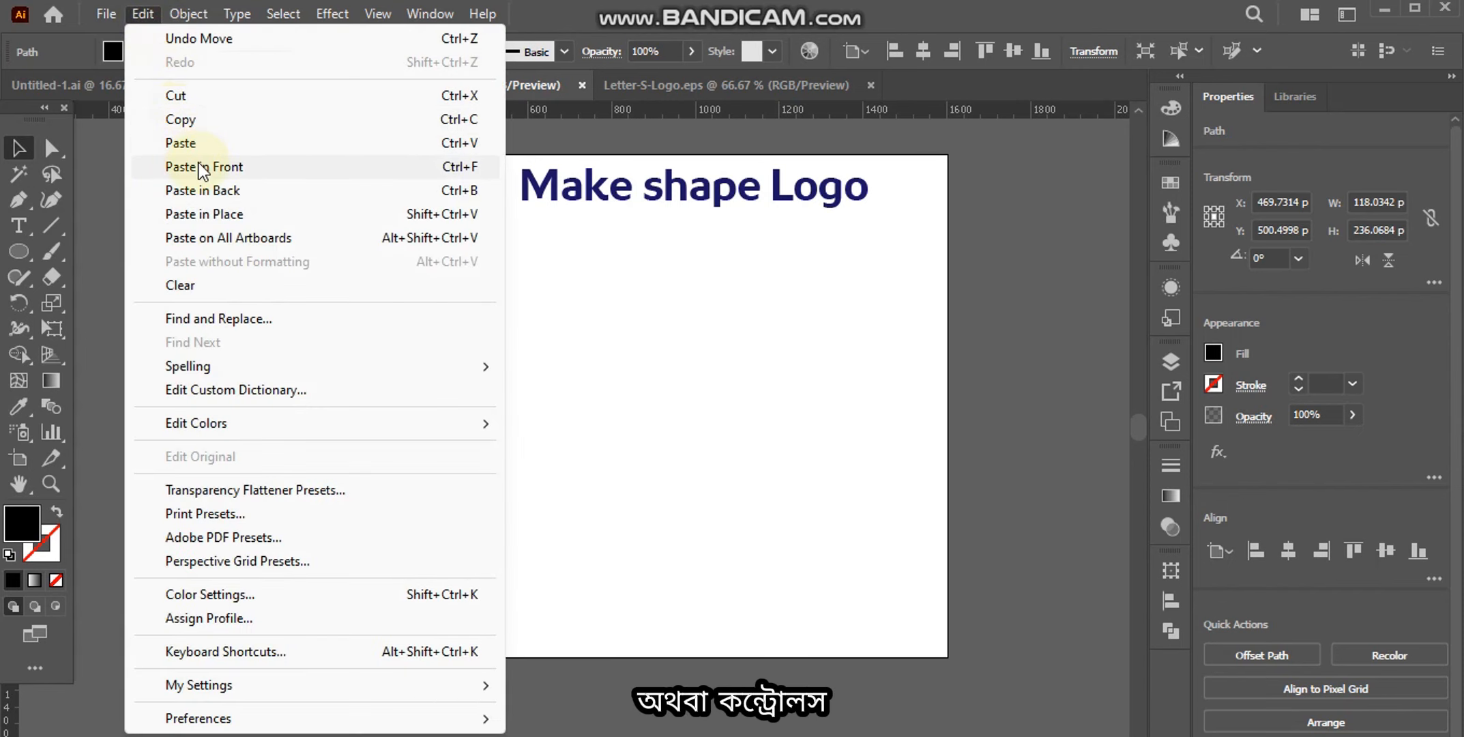
pyautogui.click(202, 166)
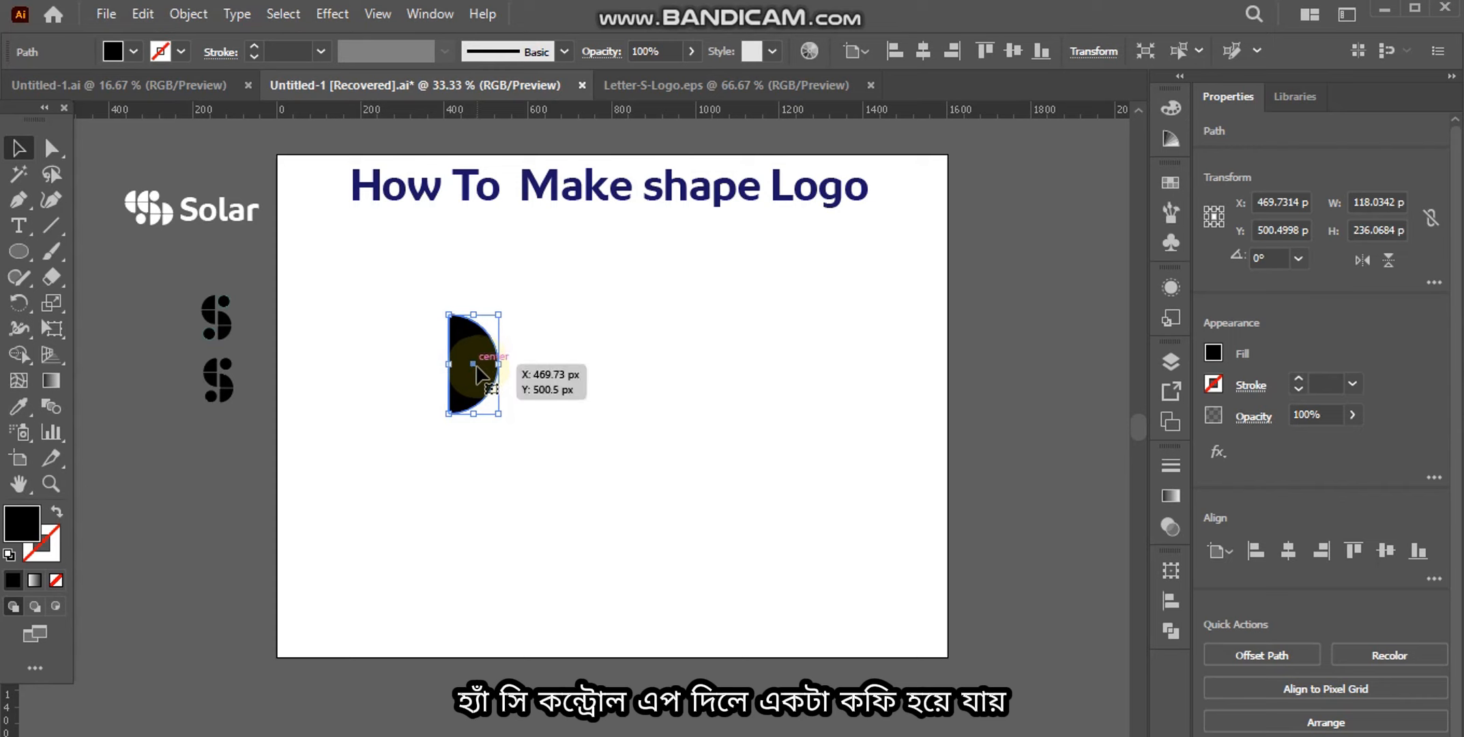
pyautogui.moveTo(479, 374); pyautogui.dragTo(541, 377)
pyautogui.click(641, 394)
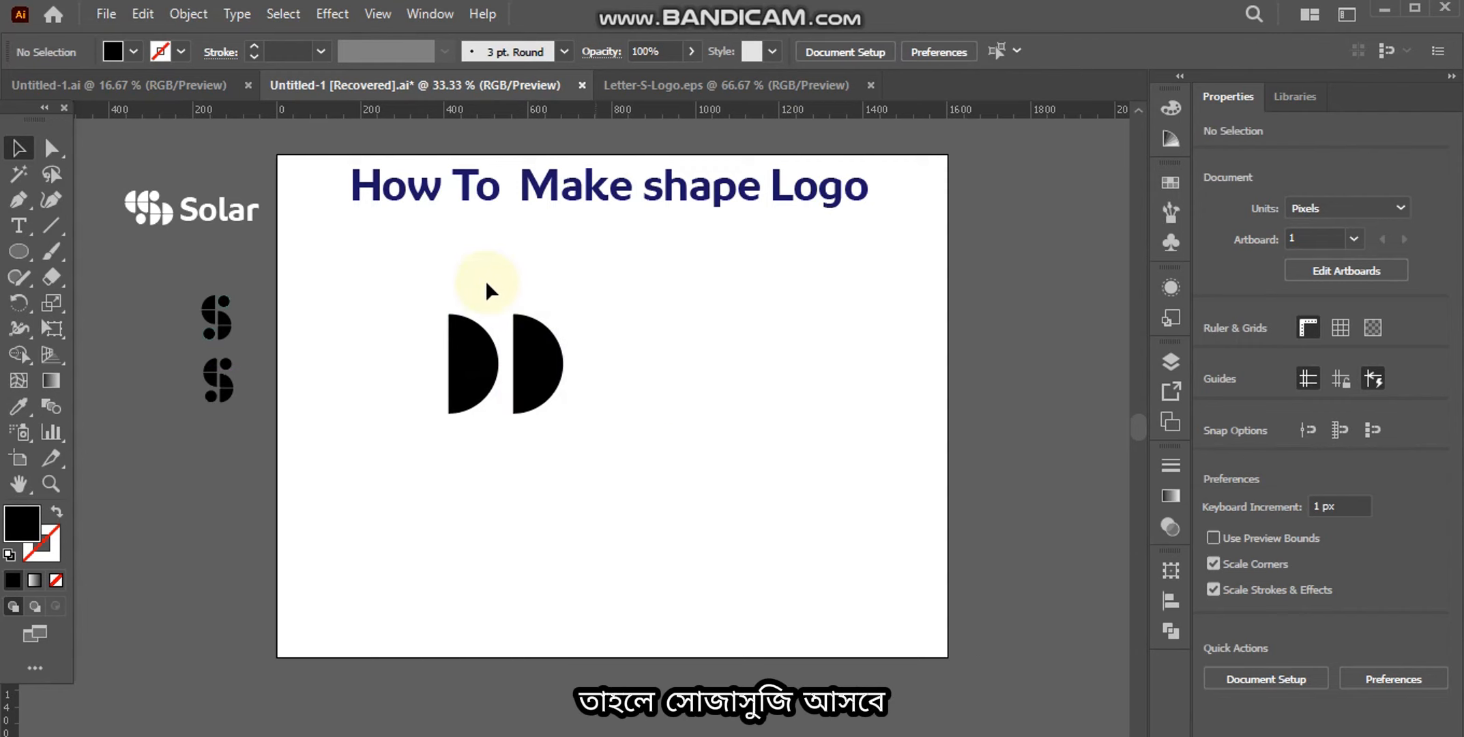
# Nudge the right half-circle slightly to the left to narrow the gap between the two shapes
pyautogui.click(536, 348)
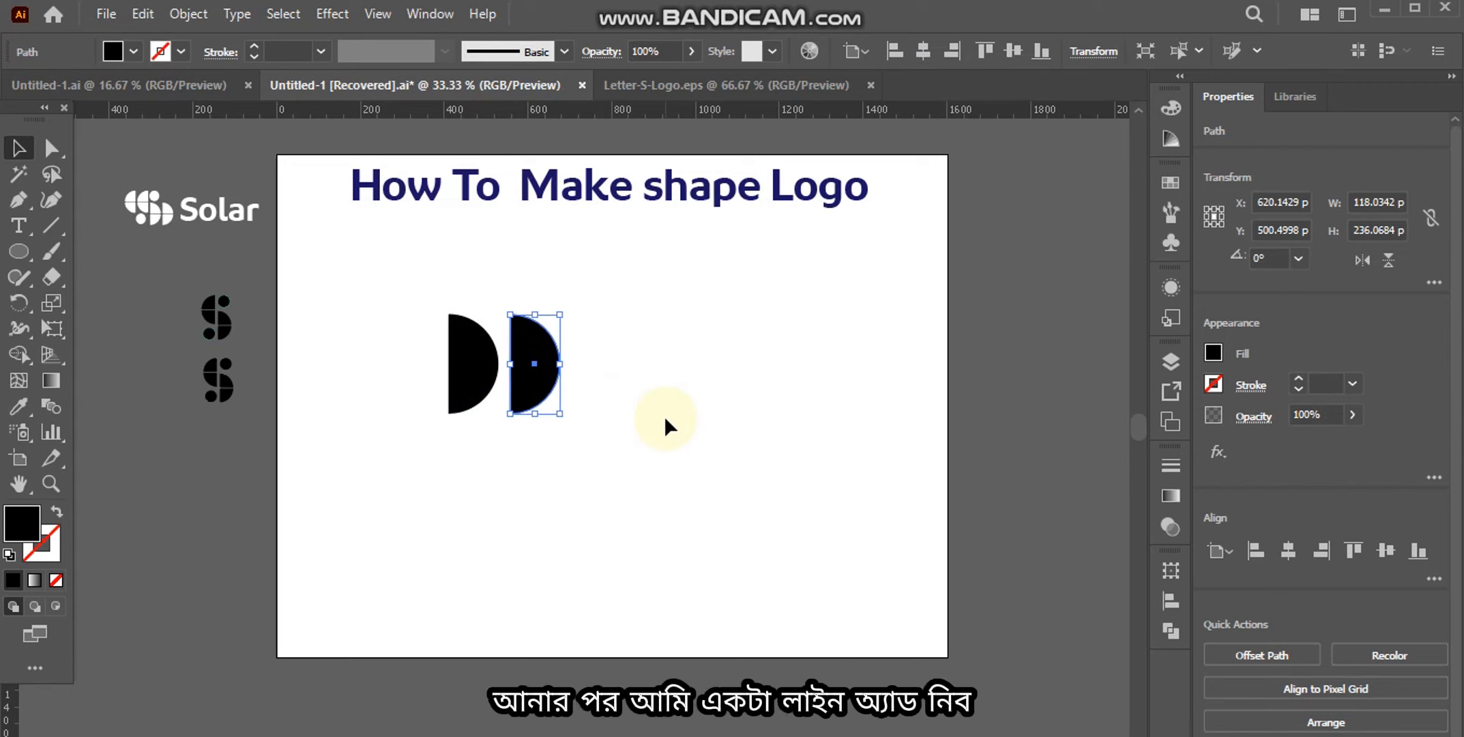
pyautogui.hotkey('shift', 'Left')
pyautogui.click(658, 418)
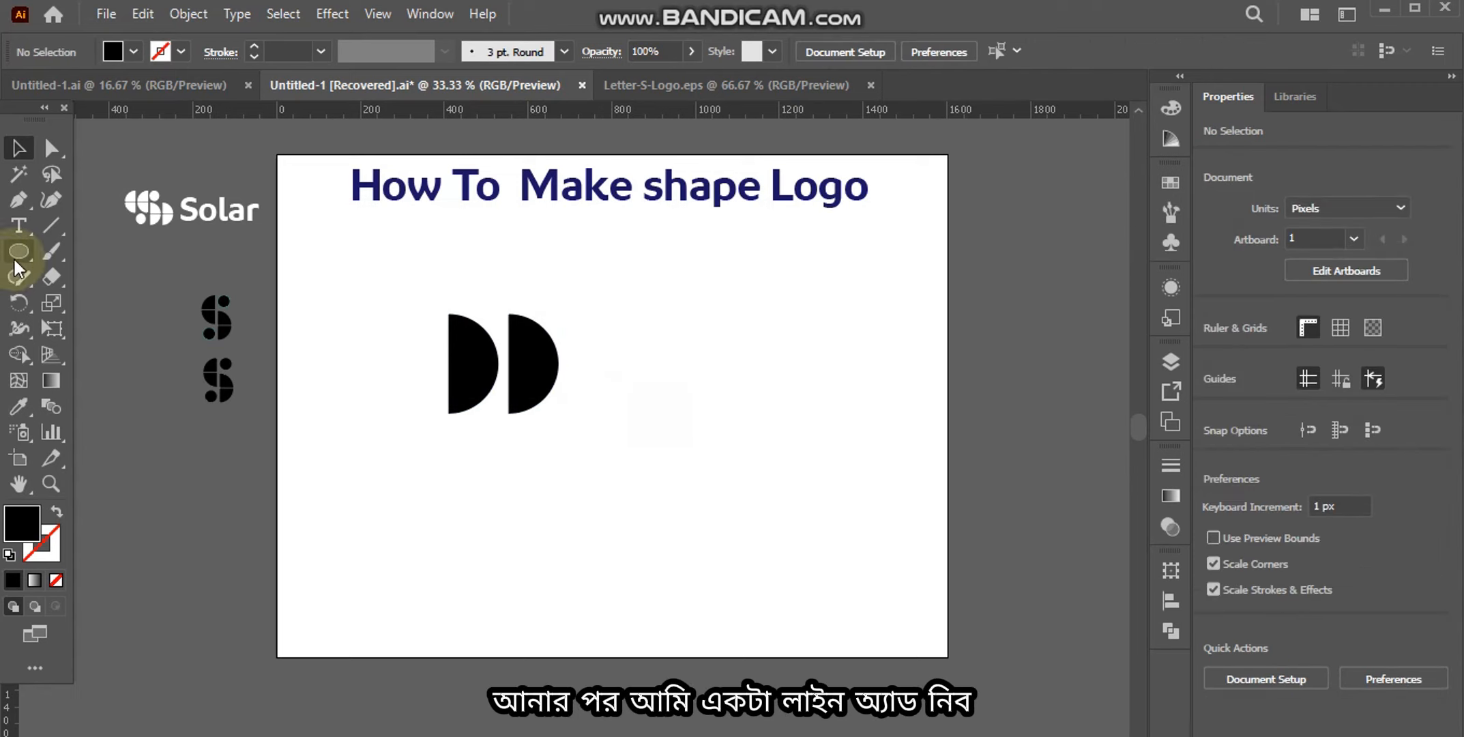
# Draw a horizontal line about 532 px long through the middle of both half-circles
pyautogui.click(50, 225)
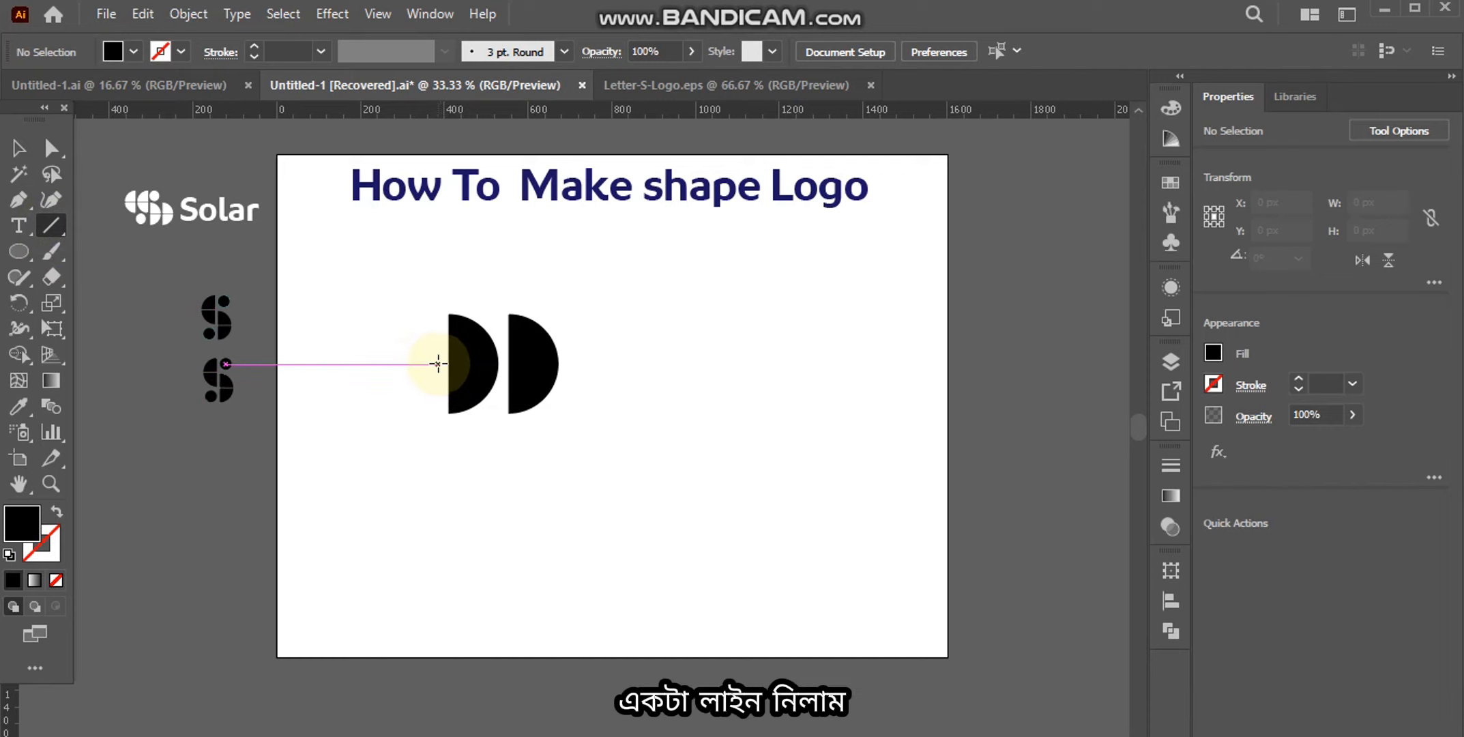
pyautogui.moveTo(438, 363); pyautogui.dragTo(661, 364)
pyautogui.click(17, 147)
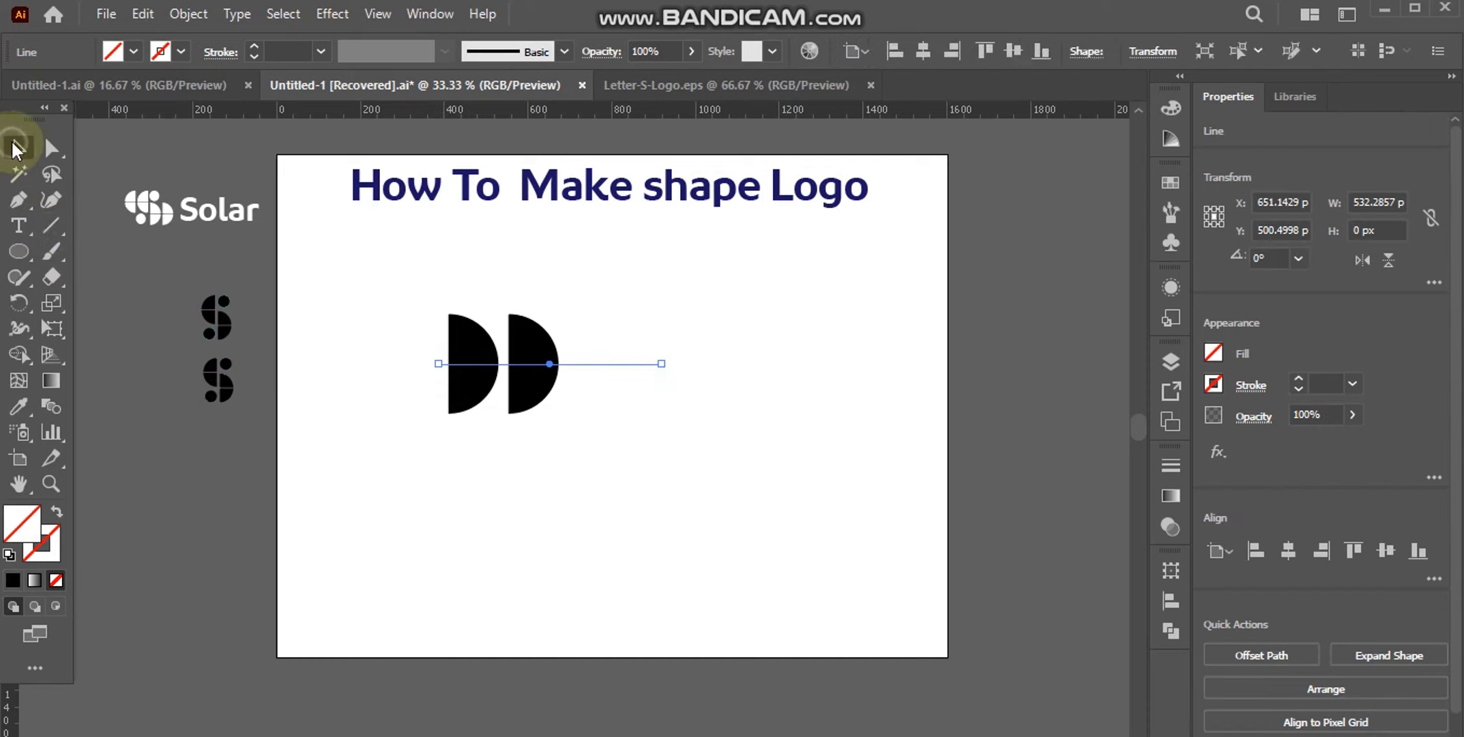
# Give the horizontal line a white stroke with a weight of 17 pt
pyautogui.click(250, 44)
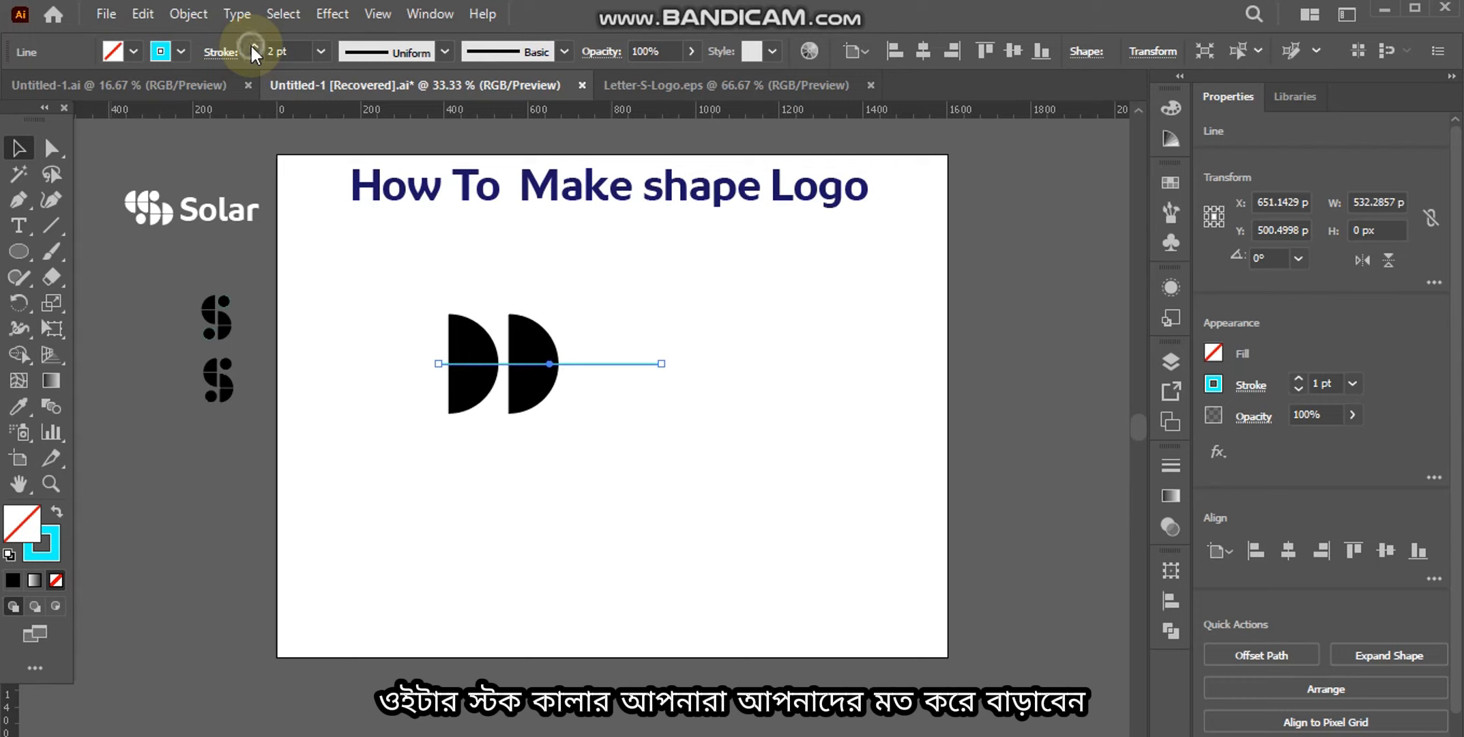
pyautogui.click(180, 52)
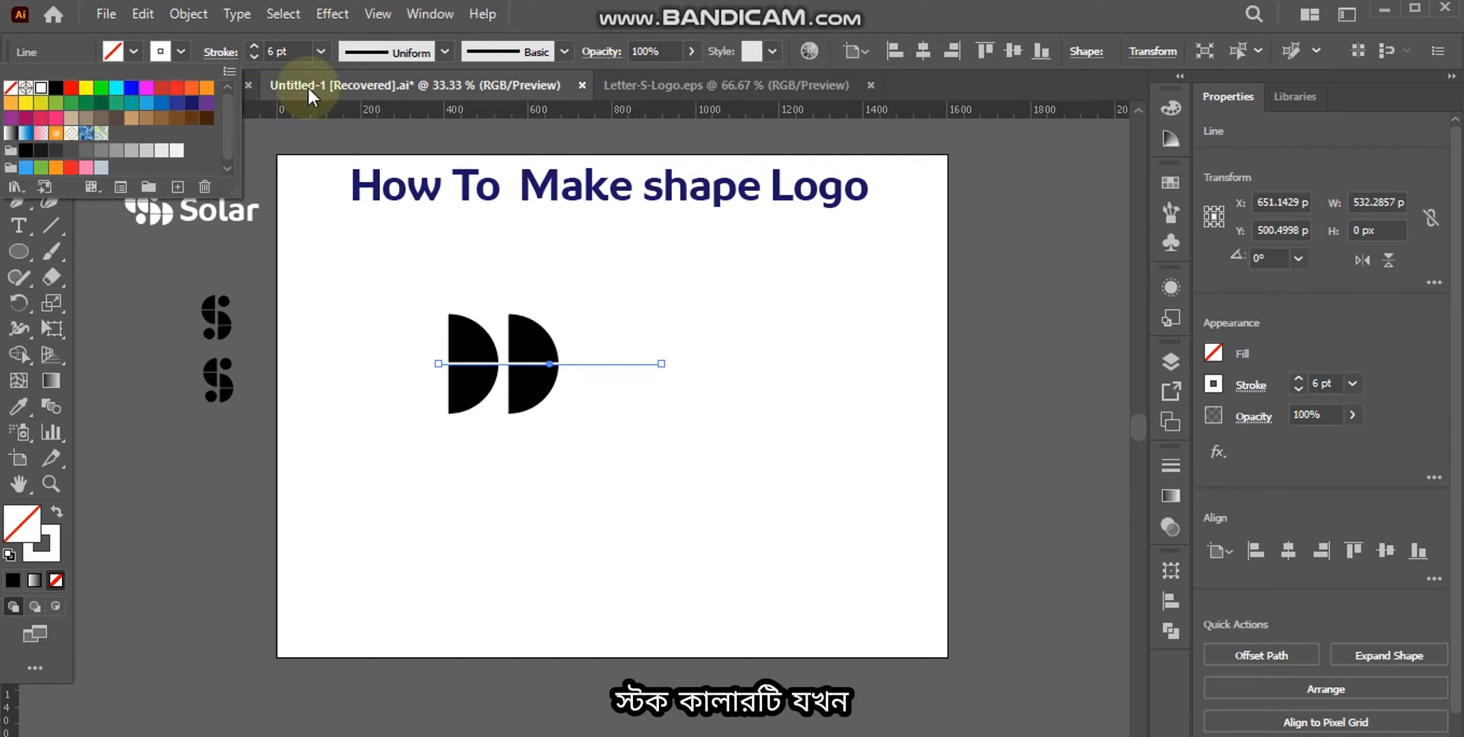
pyautogui.click(253, 44)
pyautogui.click(253, 43)
pyautogui.click(254, 43)
pyautogui.click(253, 44)
pyautogui.click(253, 44)
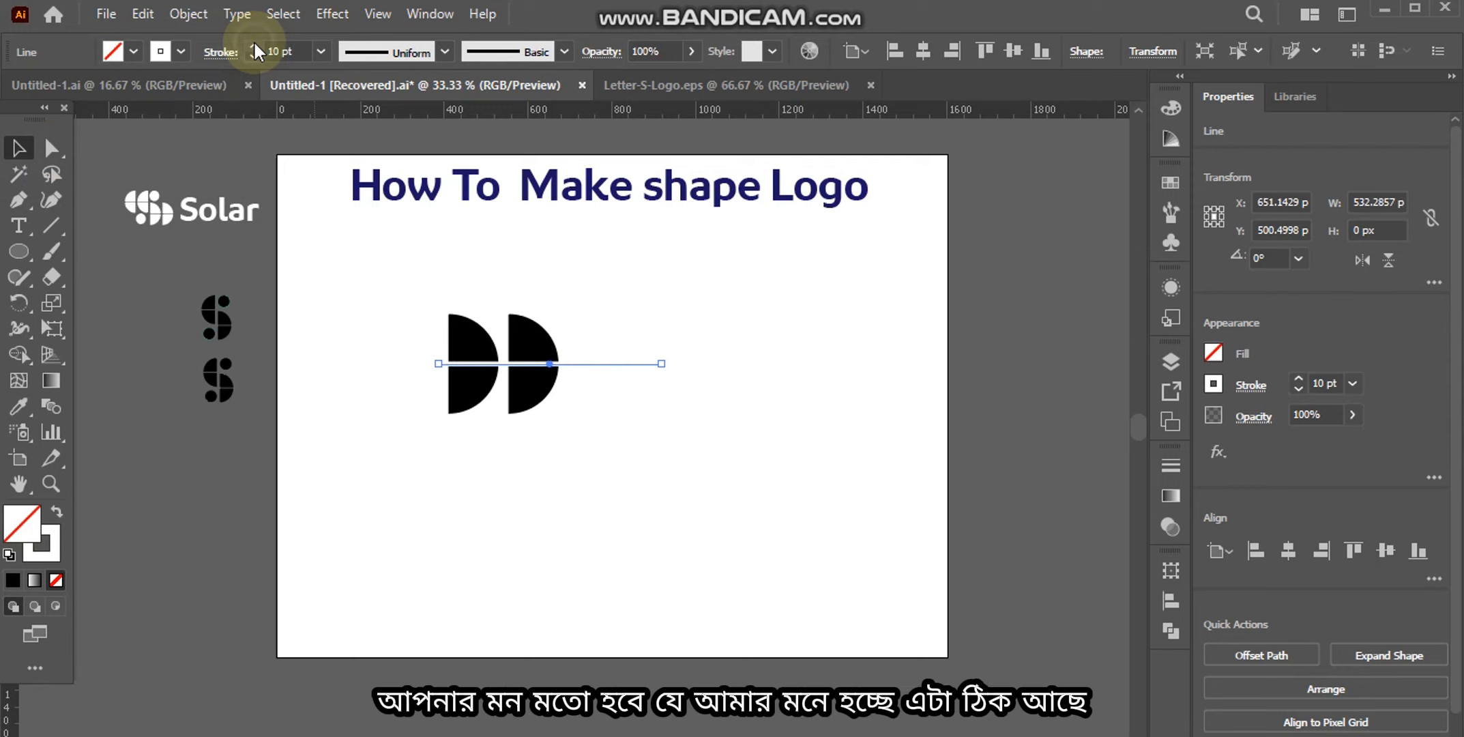
pyautogui.click(253, 44)
pyautogui.click(254, 43)
pyautogui.click(253, 43)
pyautogui.click(356, 284)
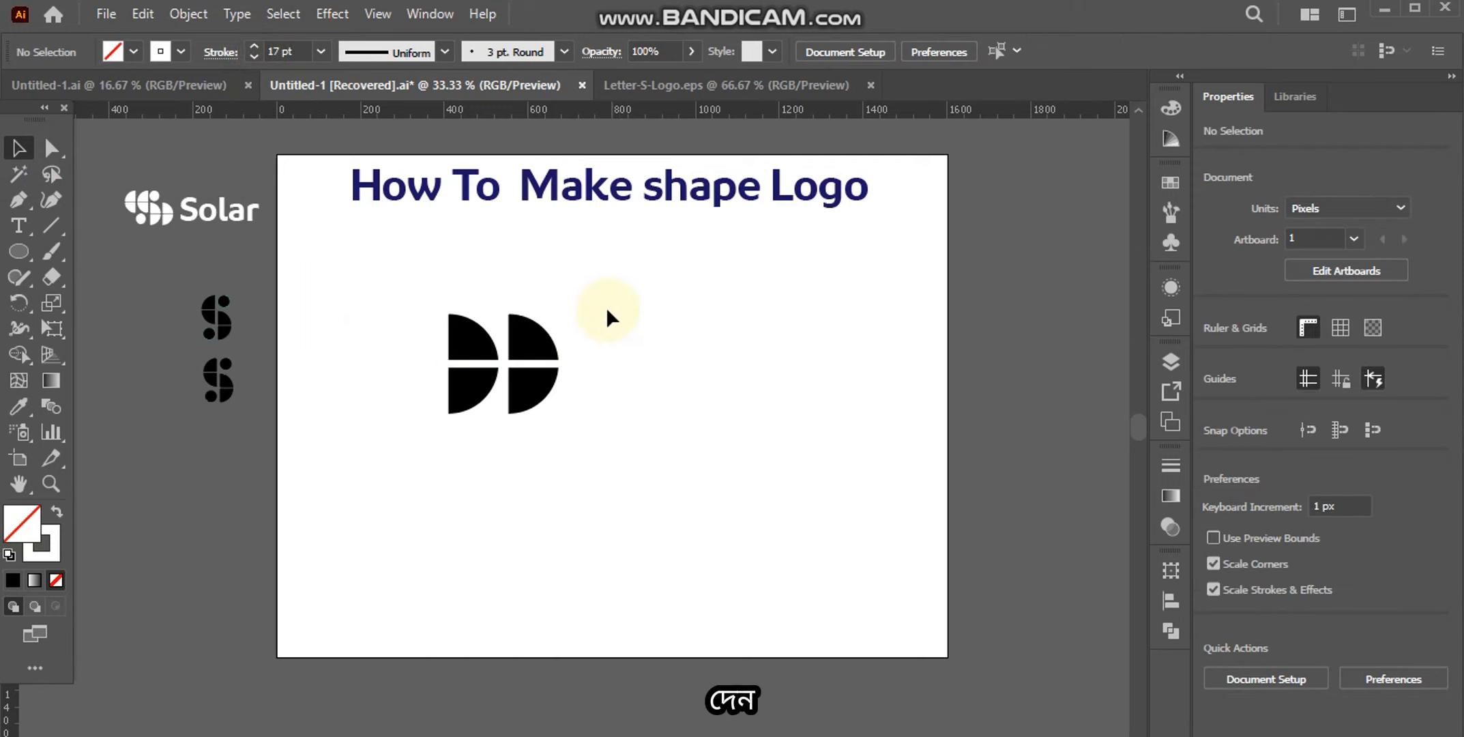
# Shift the white line slightly left, and expand the fill and stroke of the line and both half-circles
pyautogui.moveTo(607, 306); pyautogui.dragTo(576, 362)
pyautogui.click(618, 422)
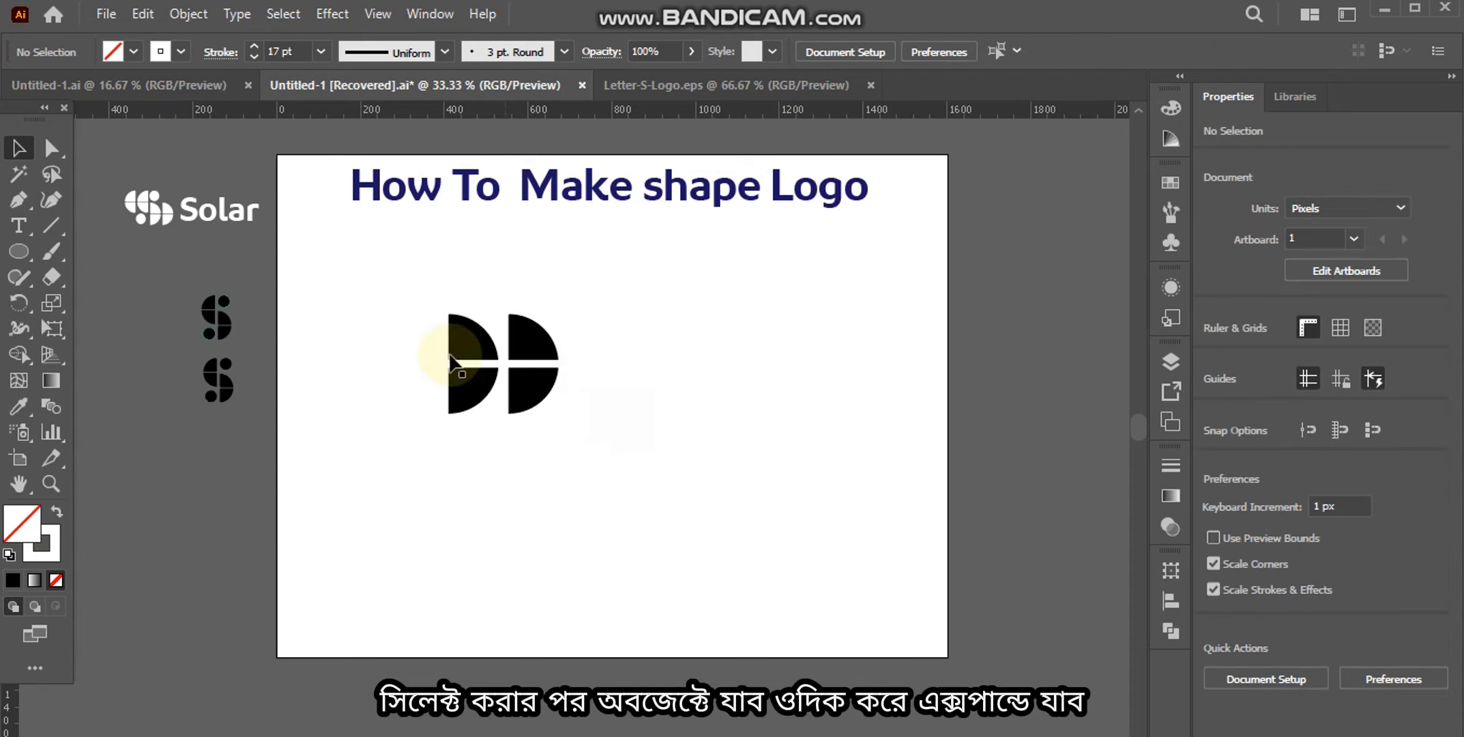
pyautogui.moveTo(399, 281); pyautogui.dragTo(628, 437)
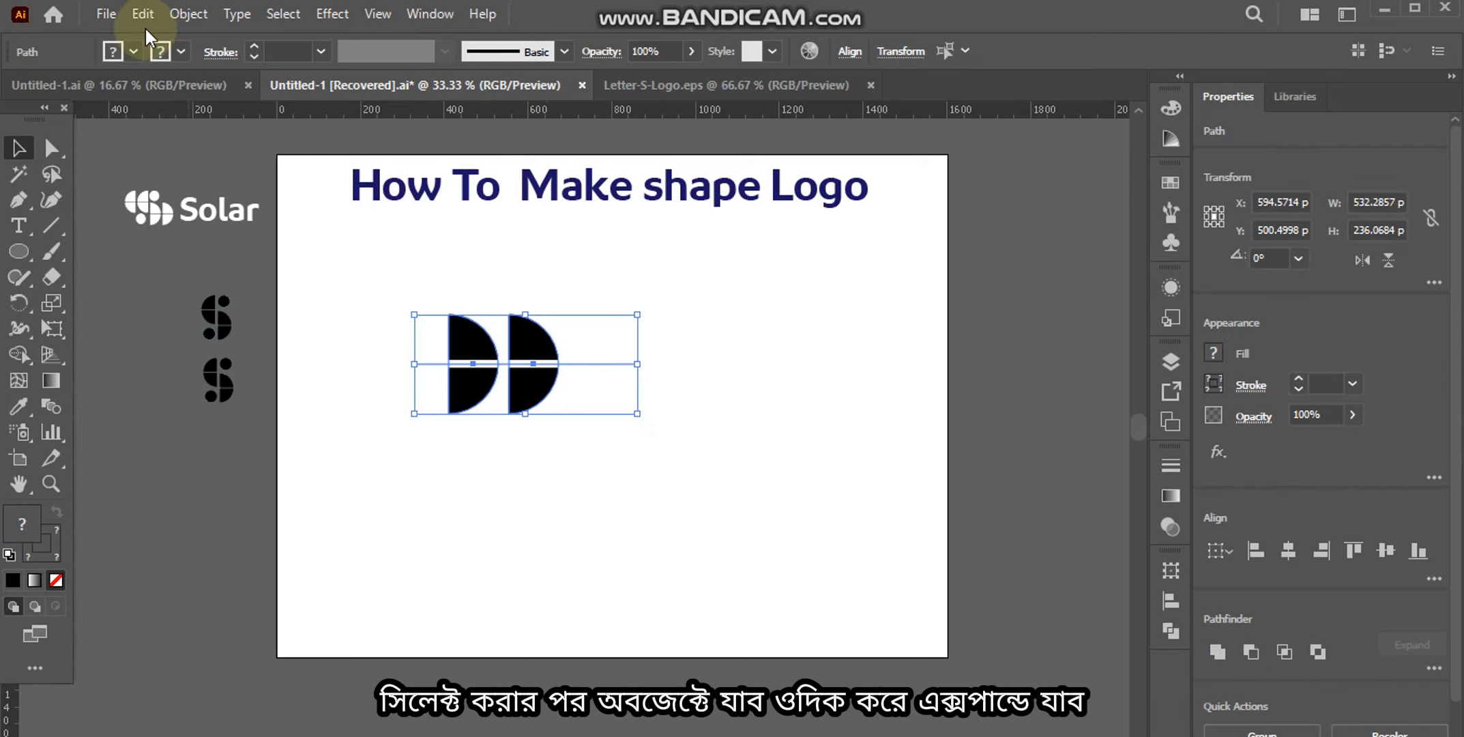
pyautogui.click(179, 13)
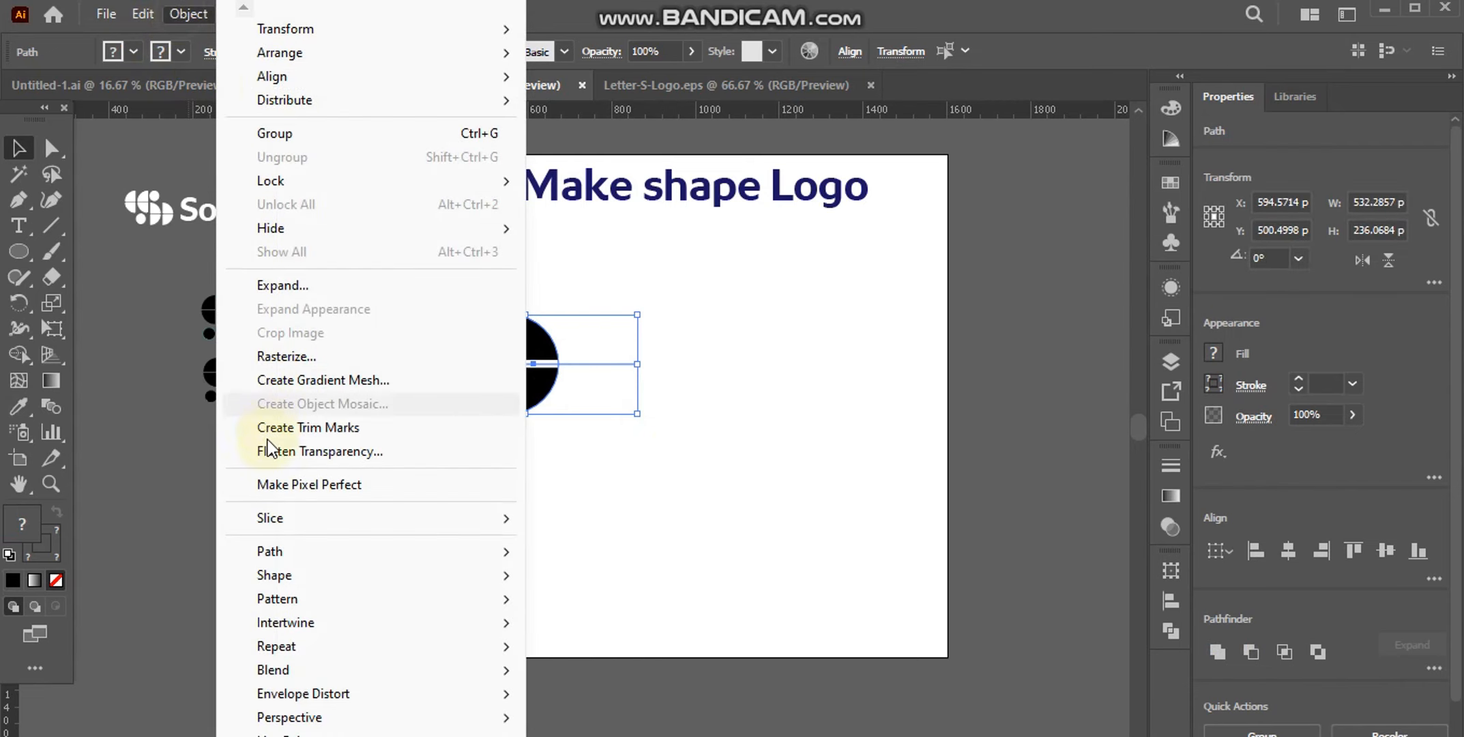
pyautogui.click(279, 294)
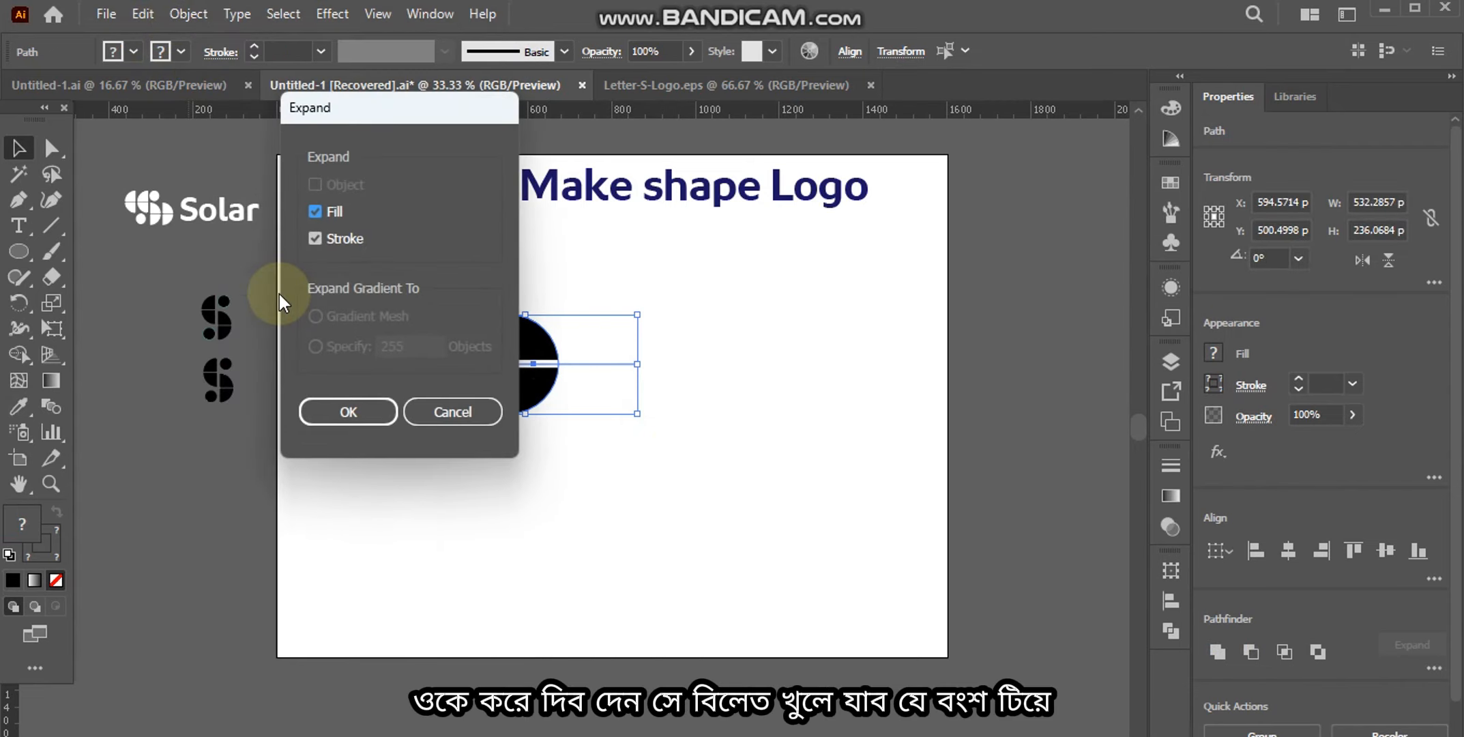
pyautogui.click(347, 412)
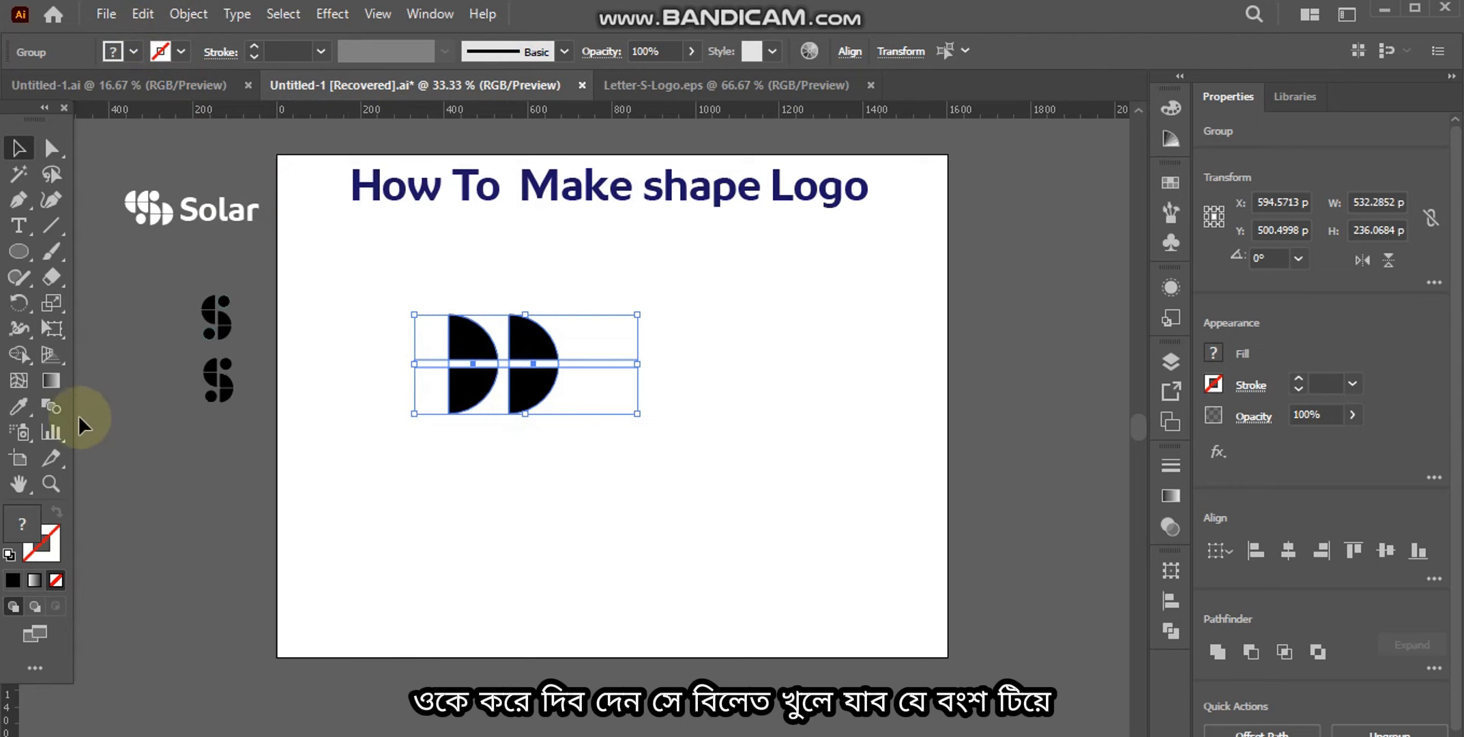
# Remove the white strip crossing both half-circles with the Shape Builder tool, leaving four separate quarter-circles
pyautogui.click(19, 354)
pyautogui.scroll(5, 531, 359)
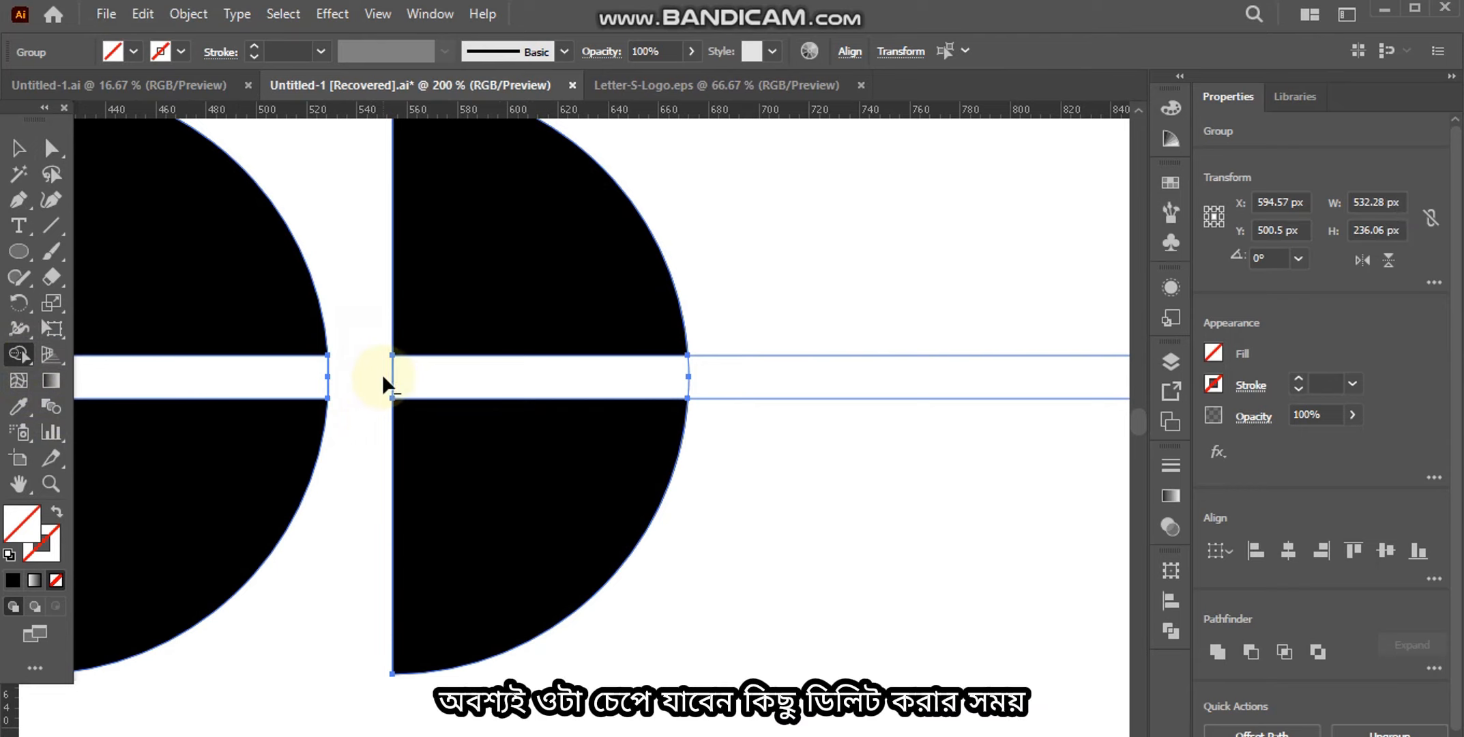
pyautogui.moveTo(382, 376); pyautogui.dragTo(723, 380)
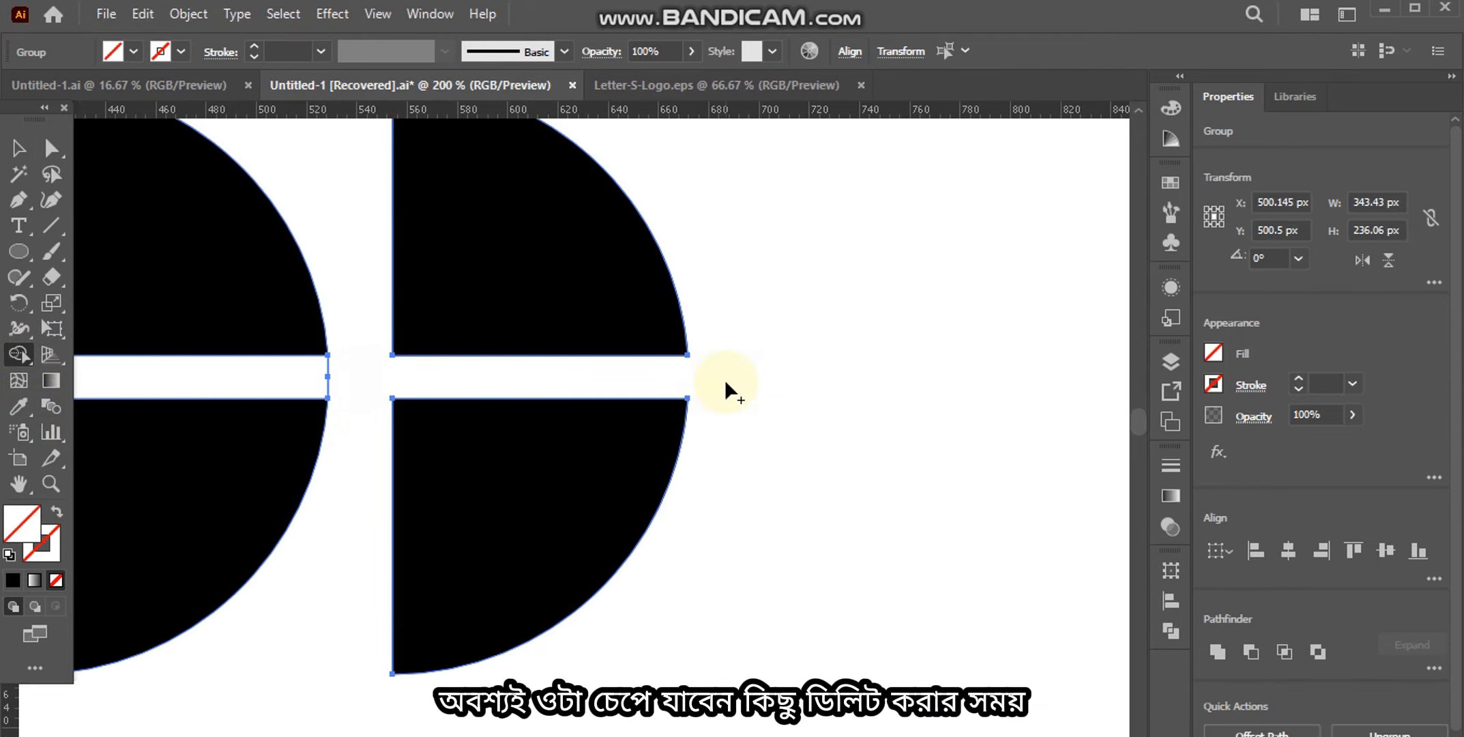
pyautogui.scroll(-3, 724, 380)
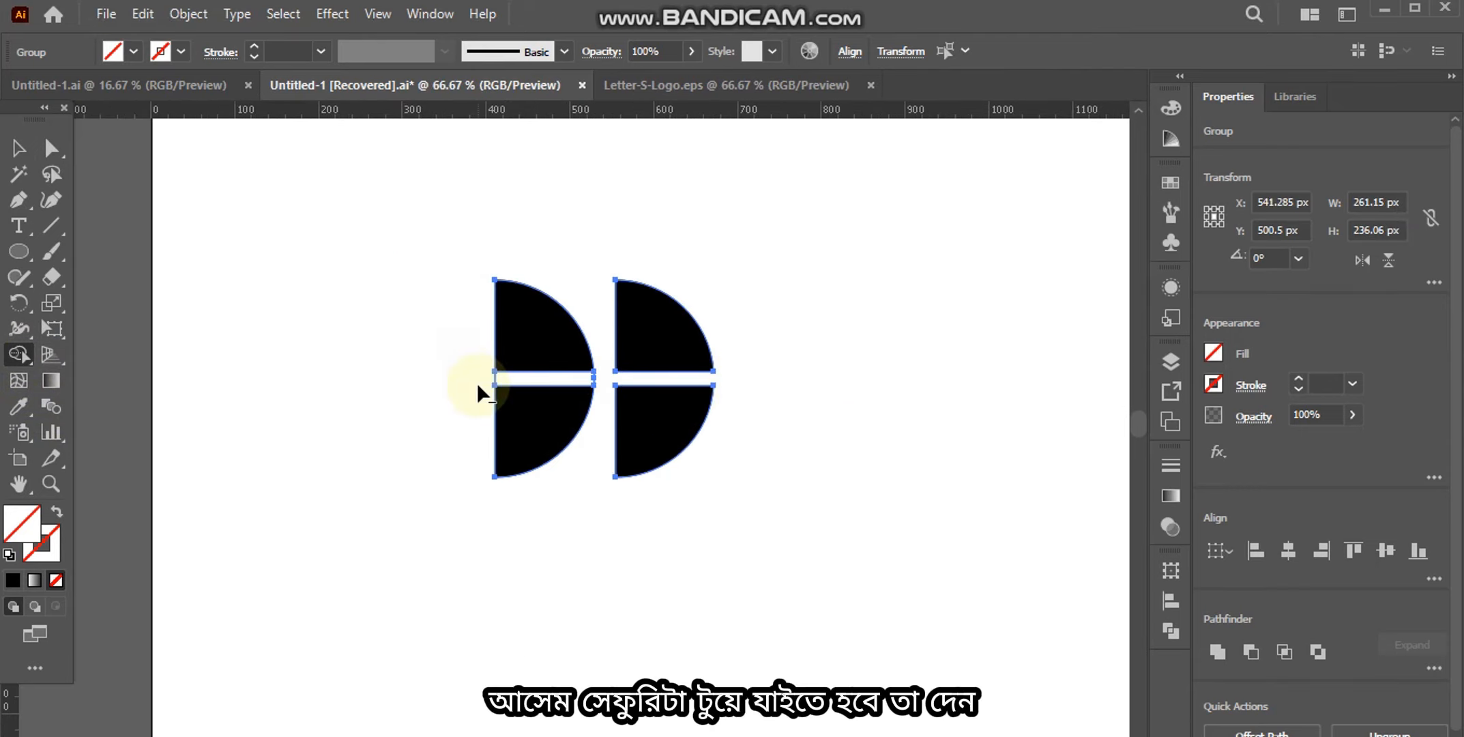
pyautogui.scroll(3, 476, 382)
pyautogui.moveTo(494, 376); pyautogui.dragTo(748, 367)
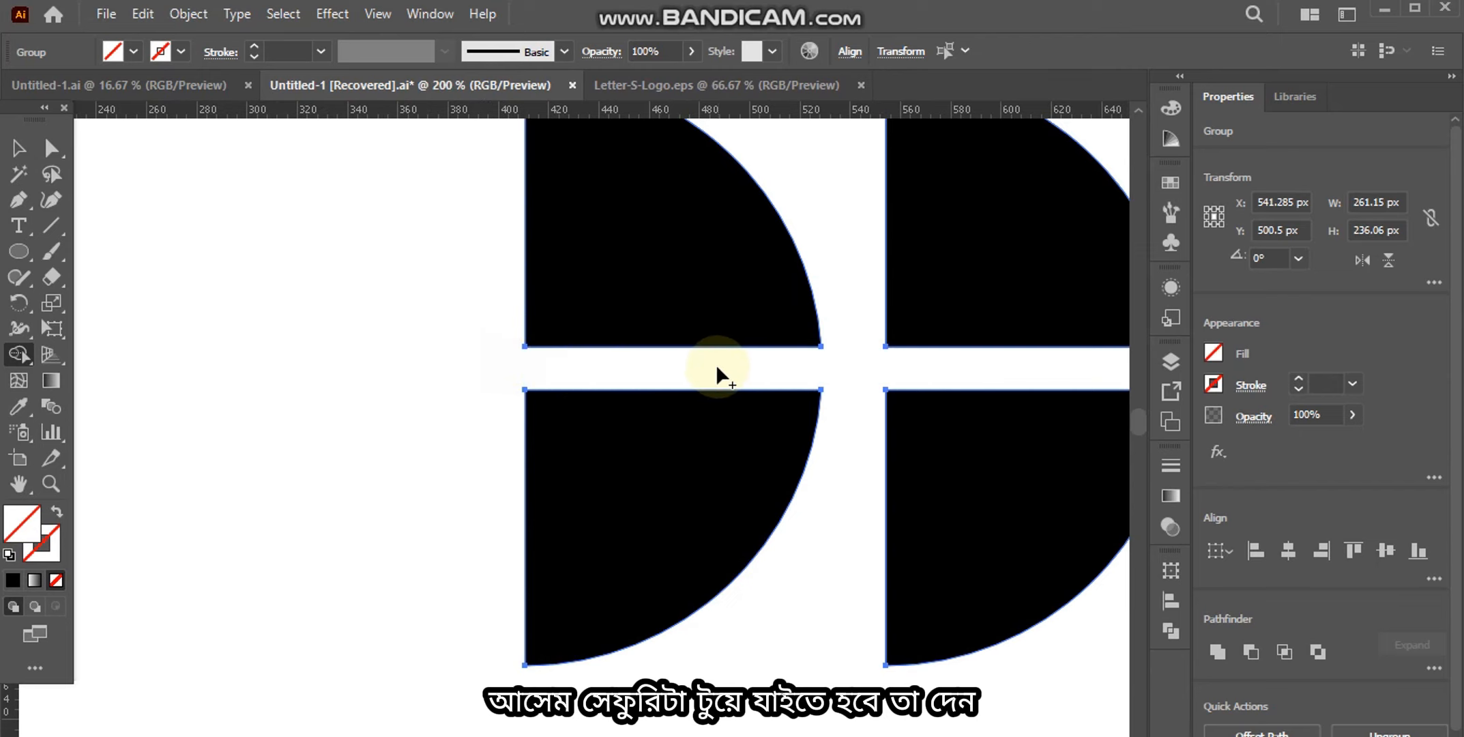
# Duplicate the group of four quarter-circles horizontally beside the original, and rotate the copy 180°
pyautogui.scroll(-2, 717, 369)
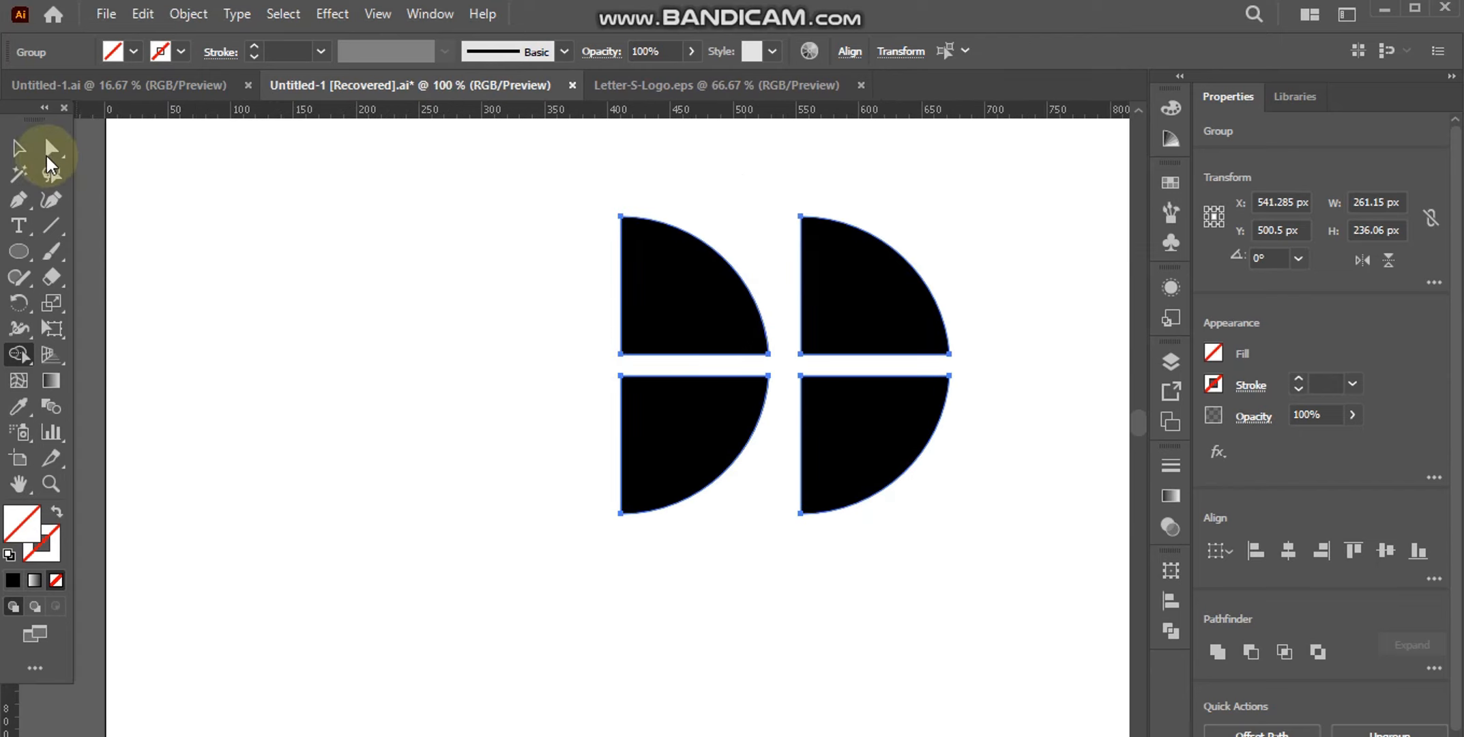
pyautogui.click(19, 148)
pyautogui.click(280, 294)
pyautogui.scroll(-3, 287, 380)
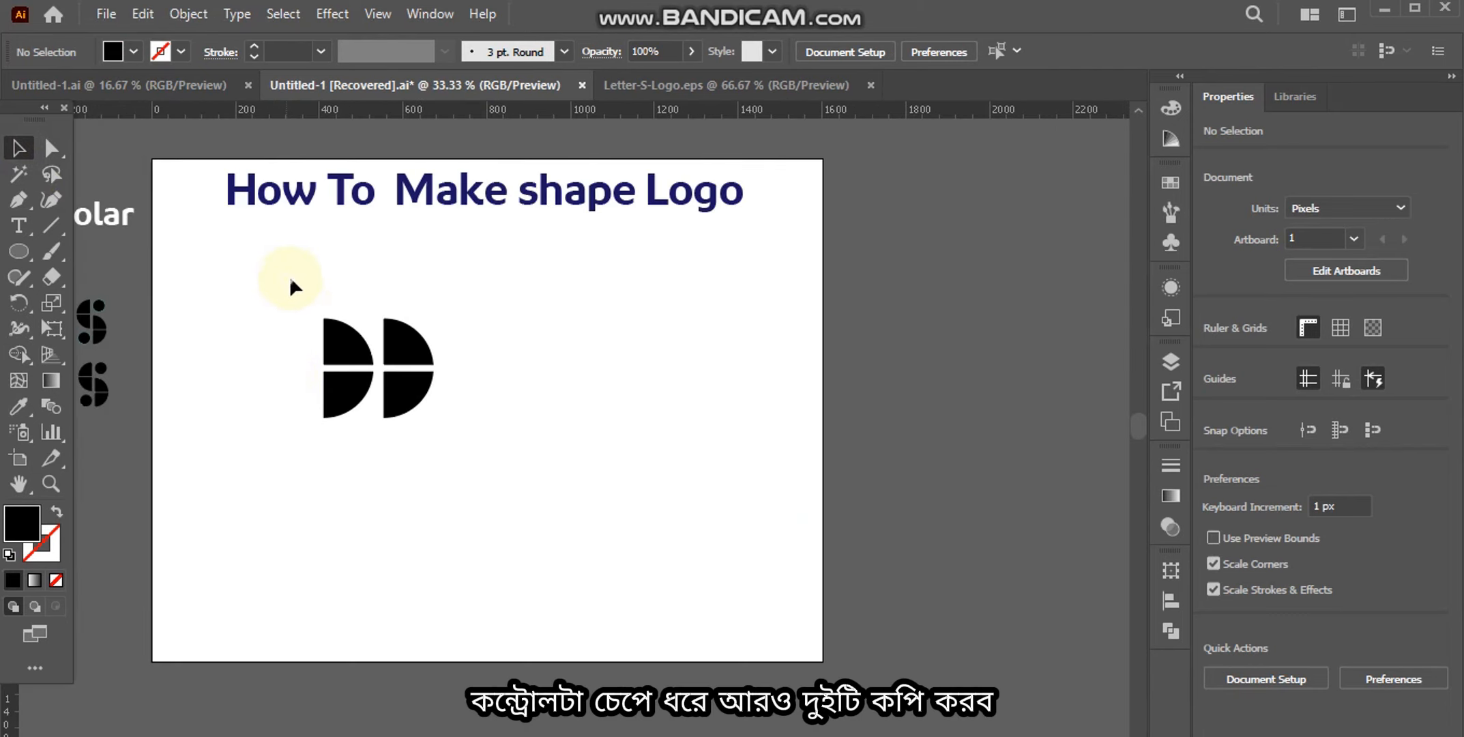
pyautogui.moveTo(290, 285); pyautogui.dragTo(476, 459)
pyautogui.moveTo(422, 396); pyautogui.dragTo(534, 398)
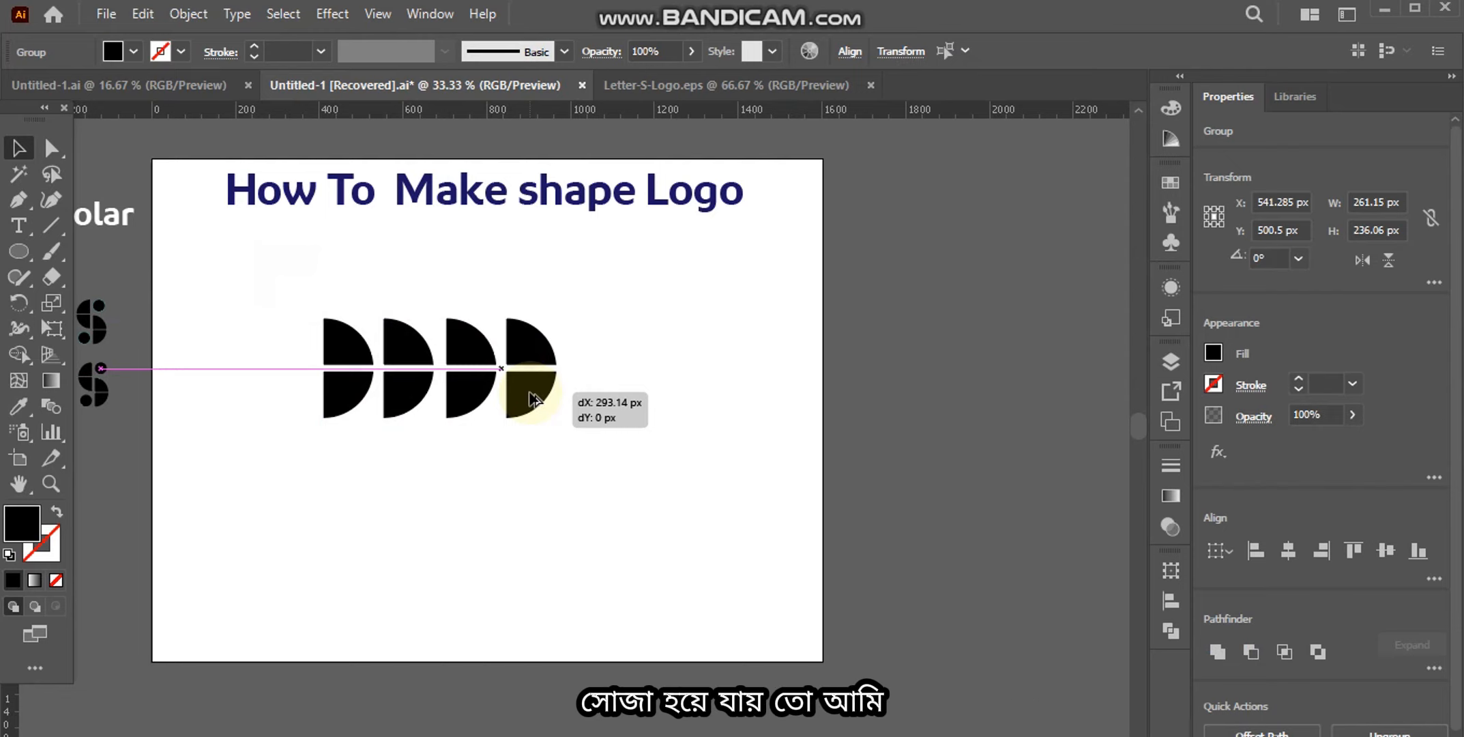
pyautogui.moveTo(534, 398); pyautogui.dragTo(534, 399)
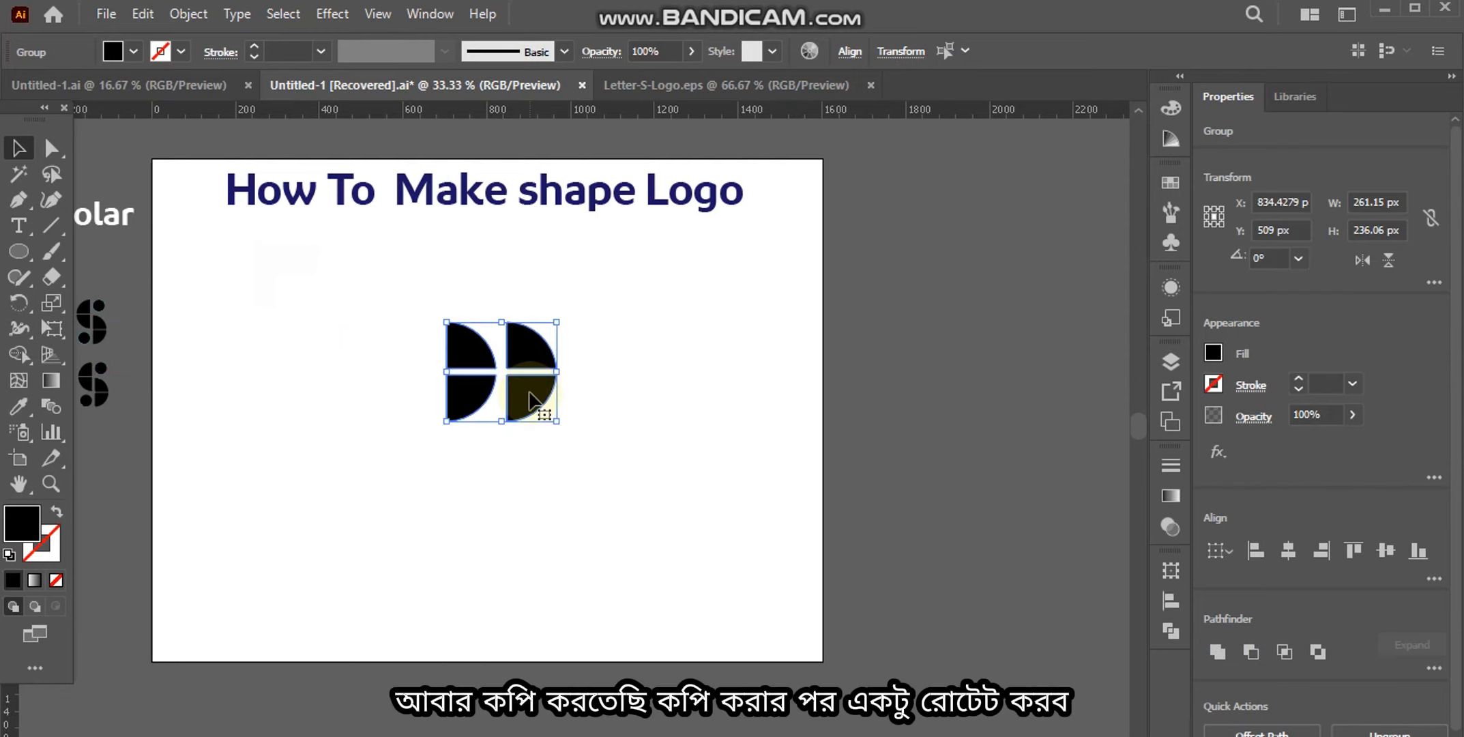
pyautogui.hotkey('ctrl', 'z')
pyautogui.moveTo(421, 389); pyautogui.dragTo(546, 405)
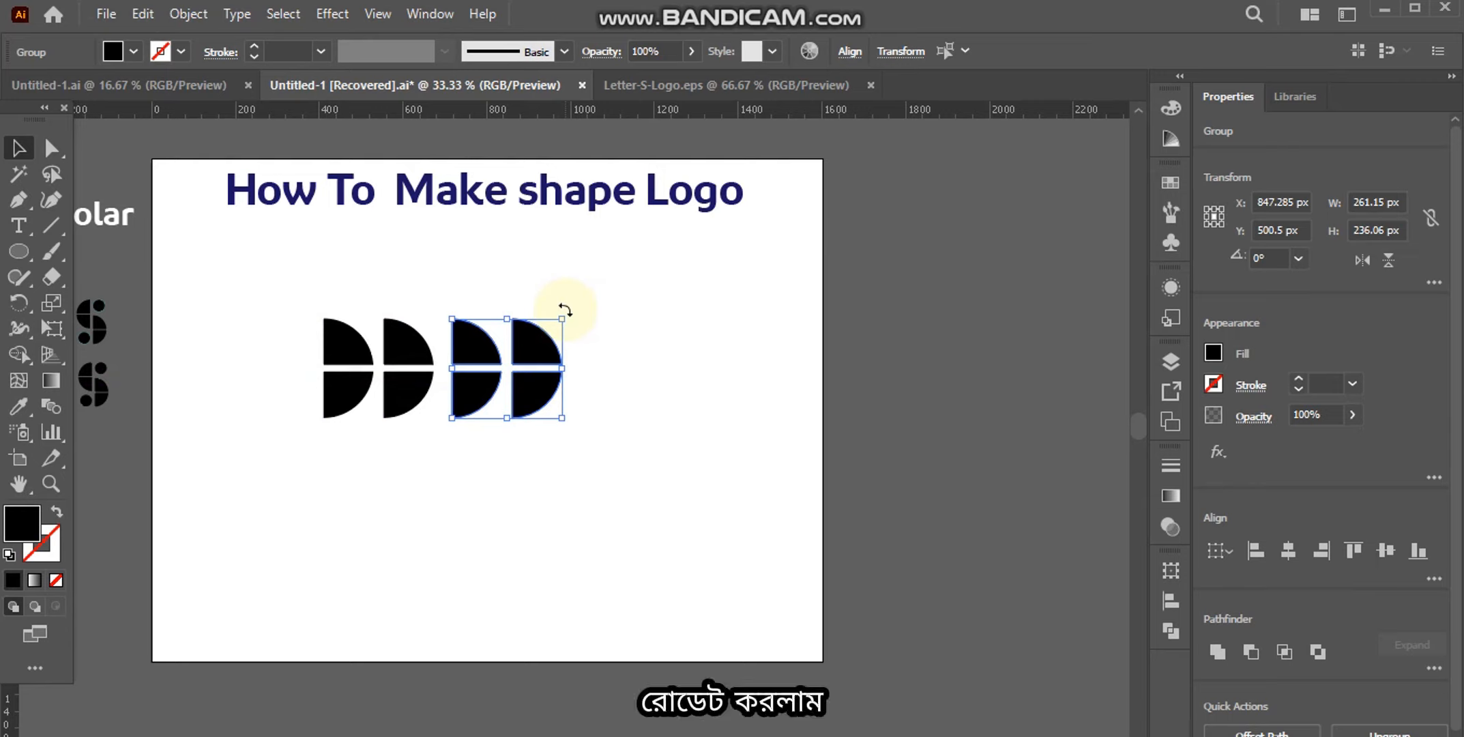
pyautogui.moveTo(565, 310); pyautogui.dragTo(406, 435)
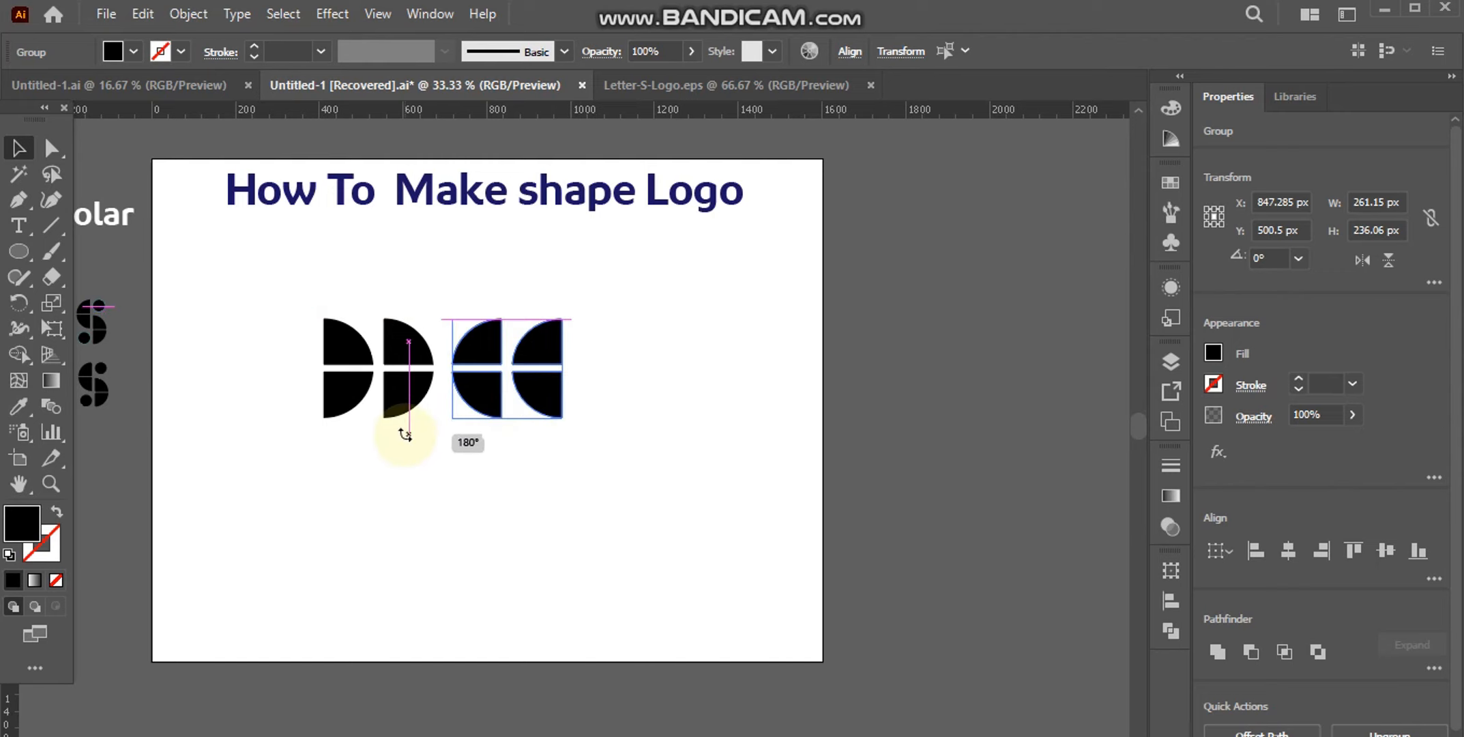
pyautogui.click(522, 477)
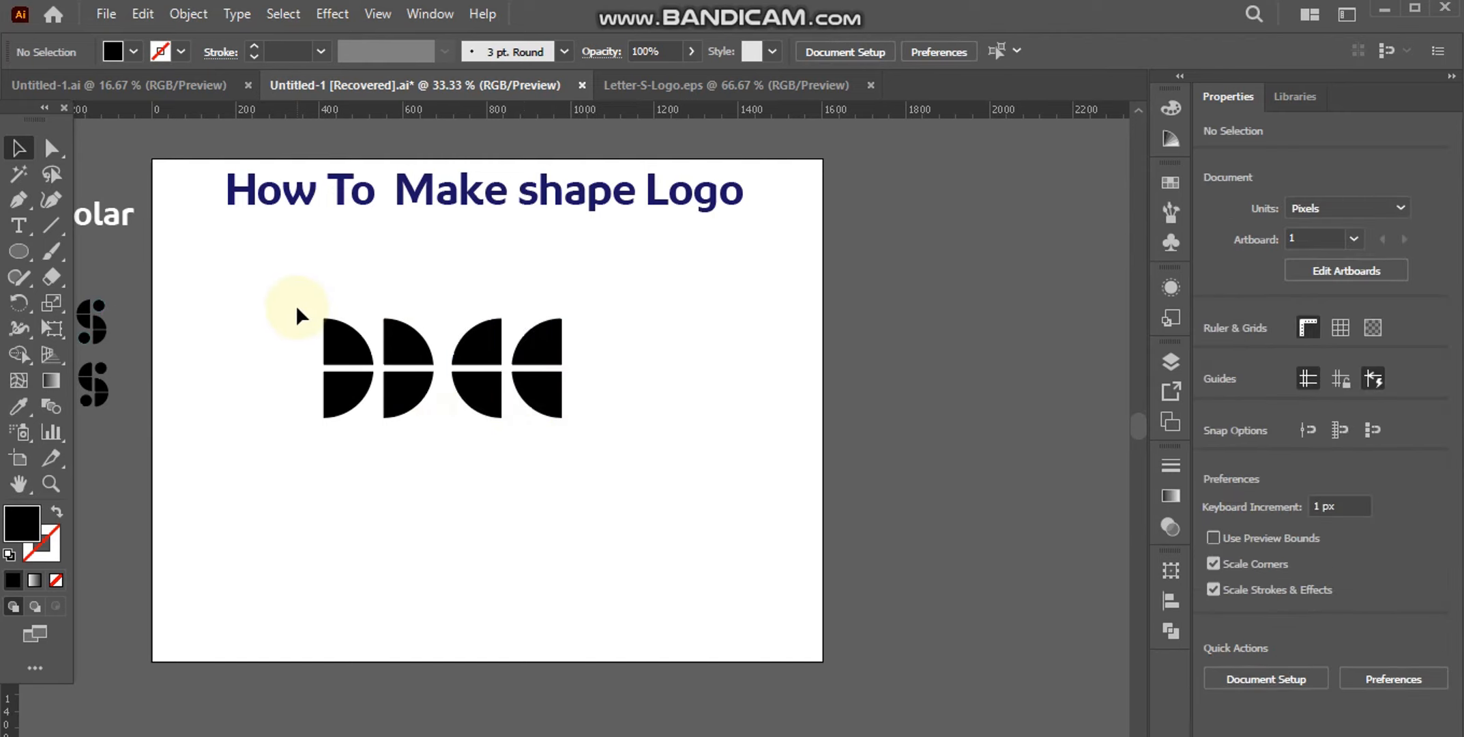
# Move the original quarter-circle group diagonally below and right of the rotated copy, and slightly narrow both groups together
pyautogui.moveTo(295, 304); pyautogui.dragTo(313, 322)
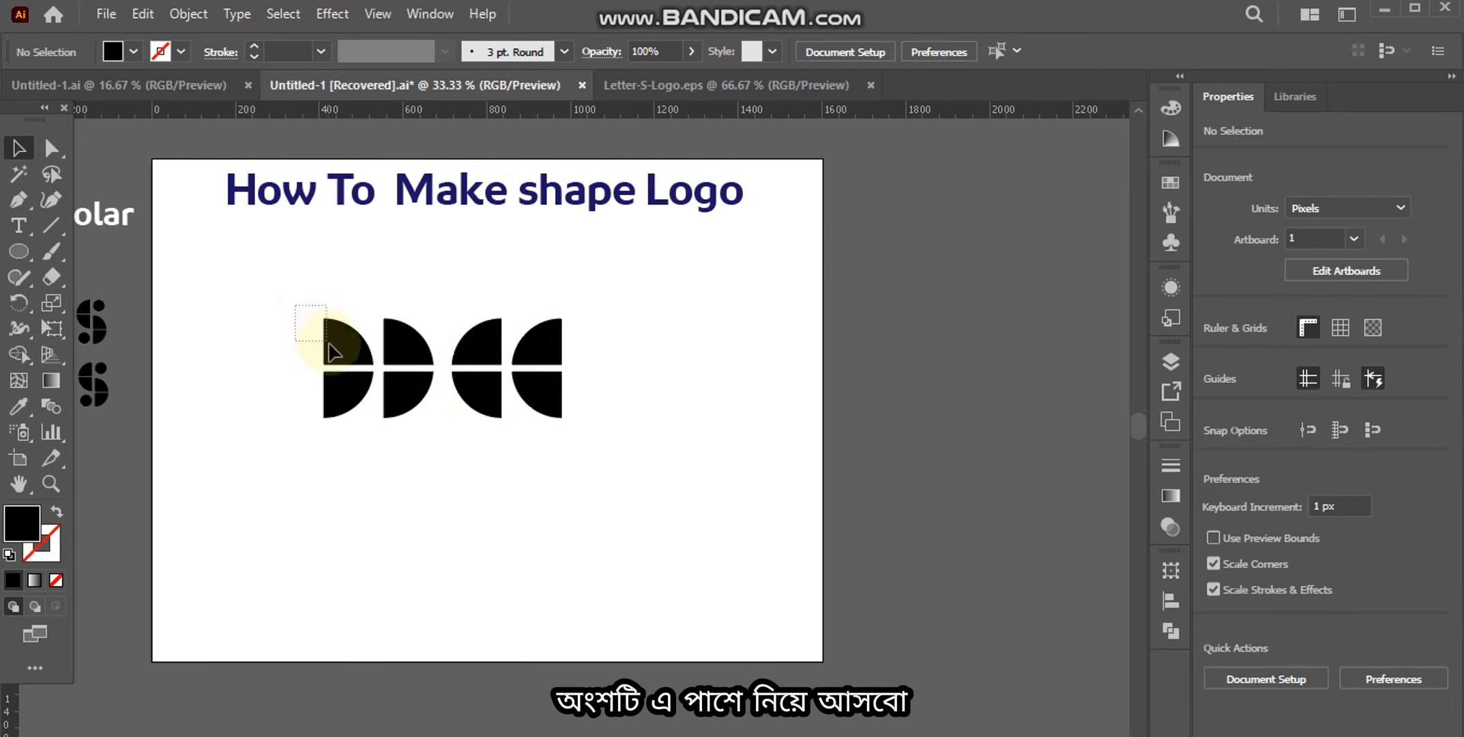
pyautogui.moveTo(334, 355); pyautogui.dragTo(657, 444)
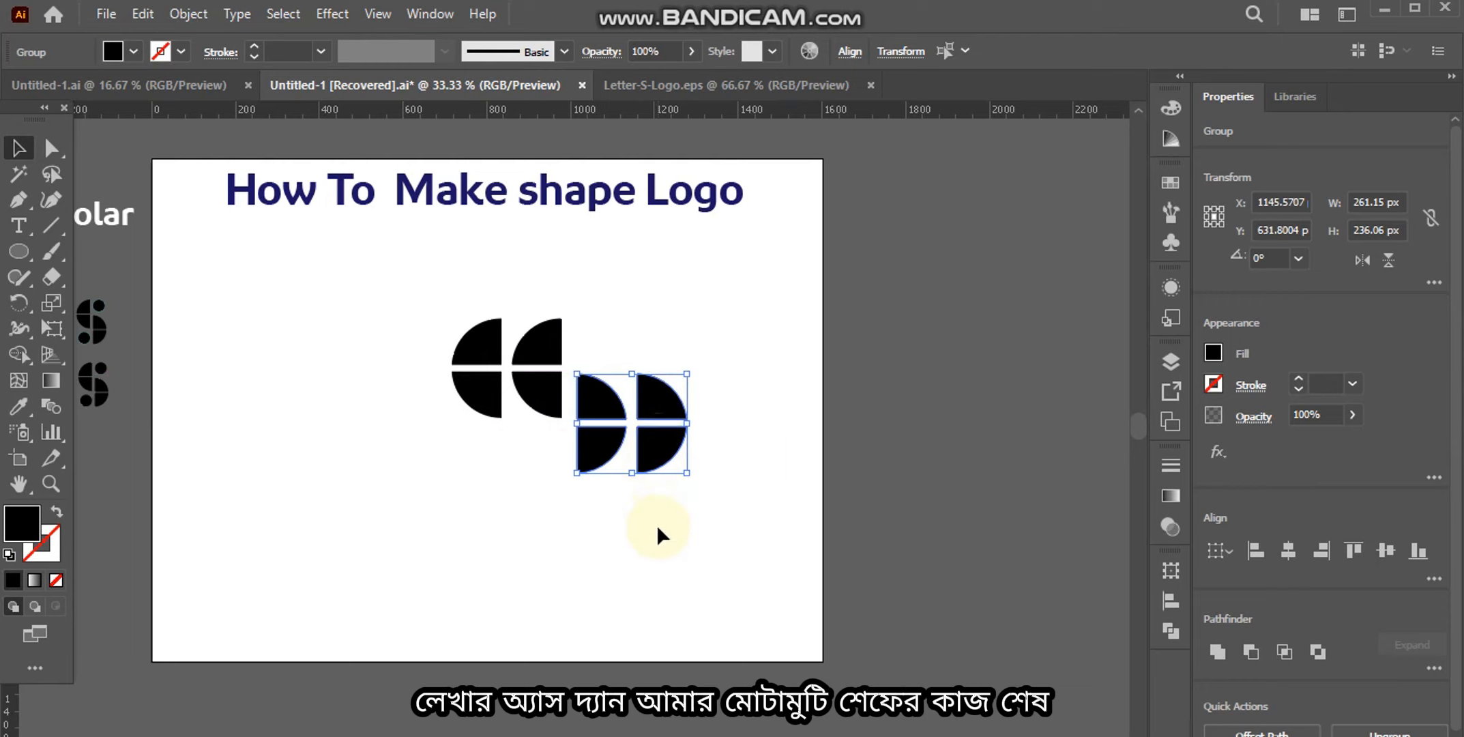
pyautogui.moveTo(376, 280); pyautogui.dragTo(686, 500)
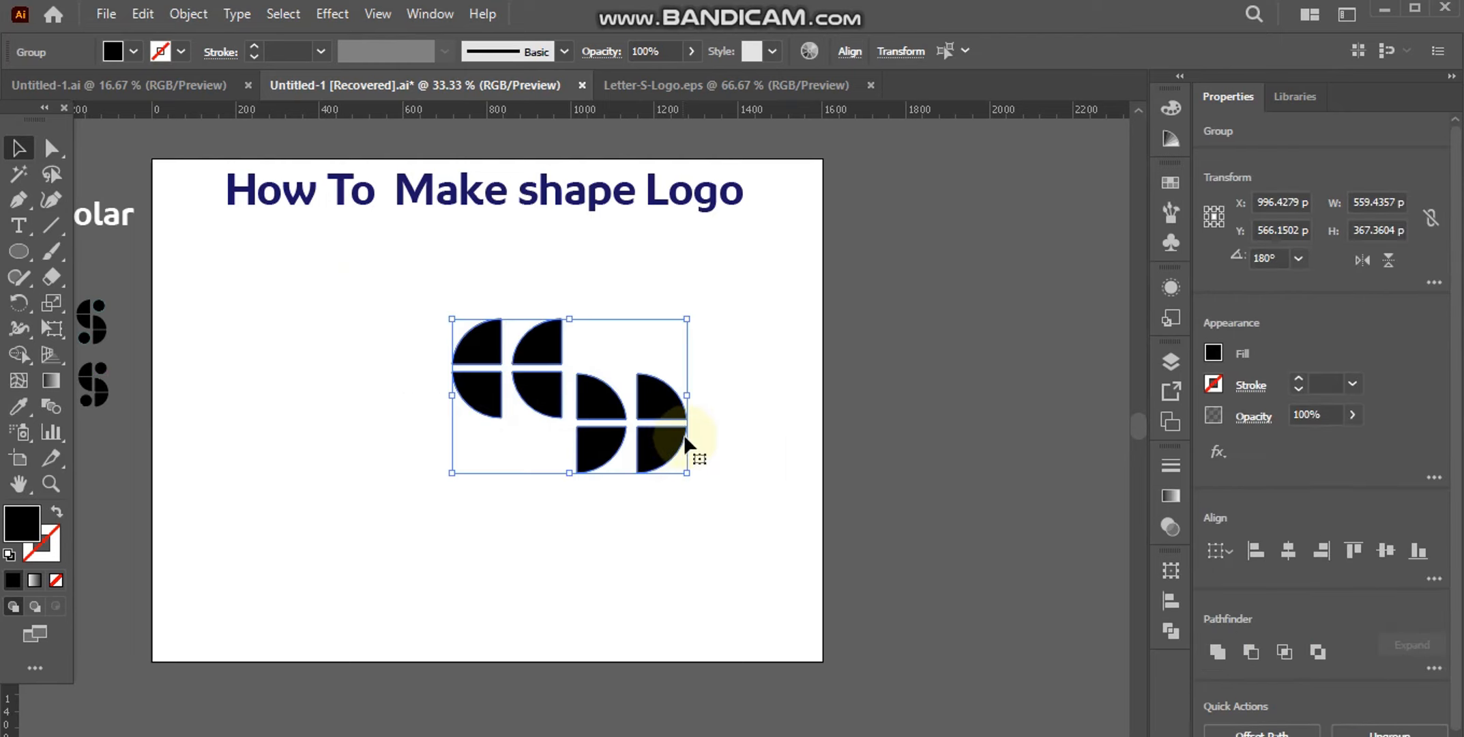
pyautogui.moveTo(686, 395); pyautogui.dragTo(663, 400)
pyautogui.click(695, 501)
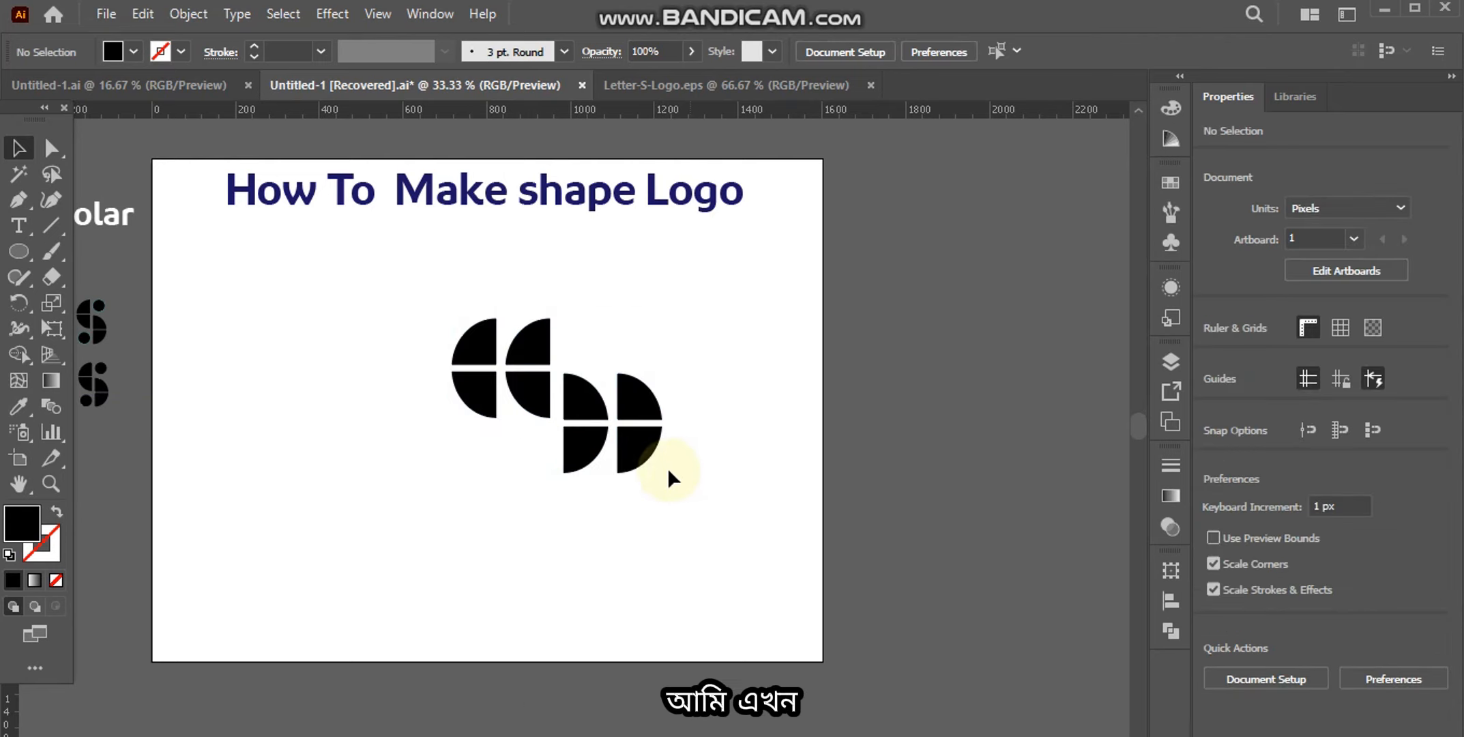
# Scale both quarter-circle groups down together to about 395 px wide
pyautogui.scroll(-2, 661, 450)
pyautogui.scroll(2, 661, 451)
pyautogui.scroll(-1, 661, 451)
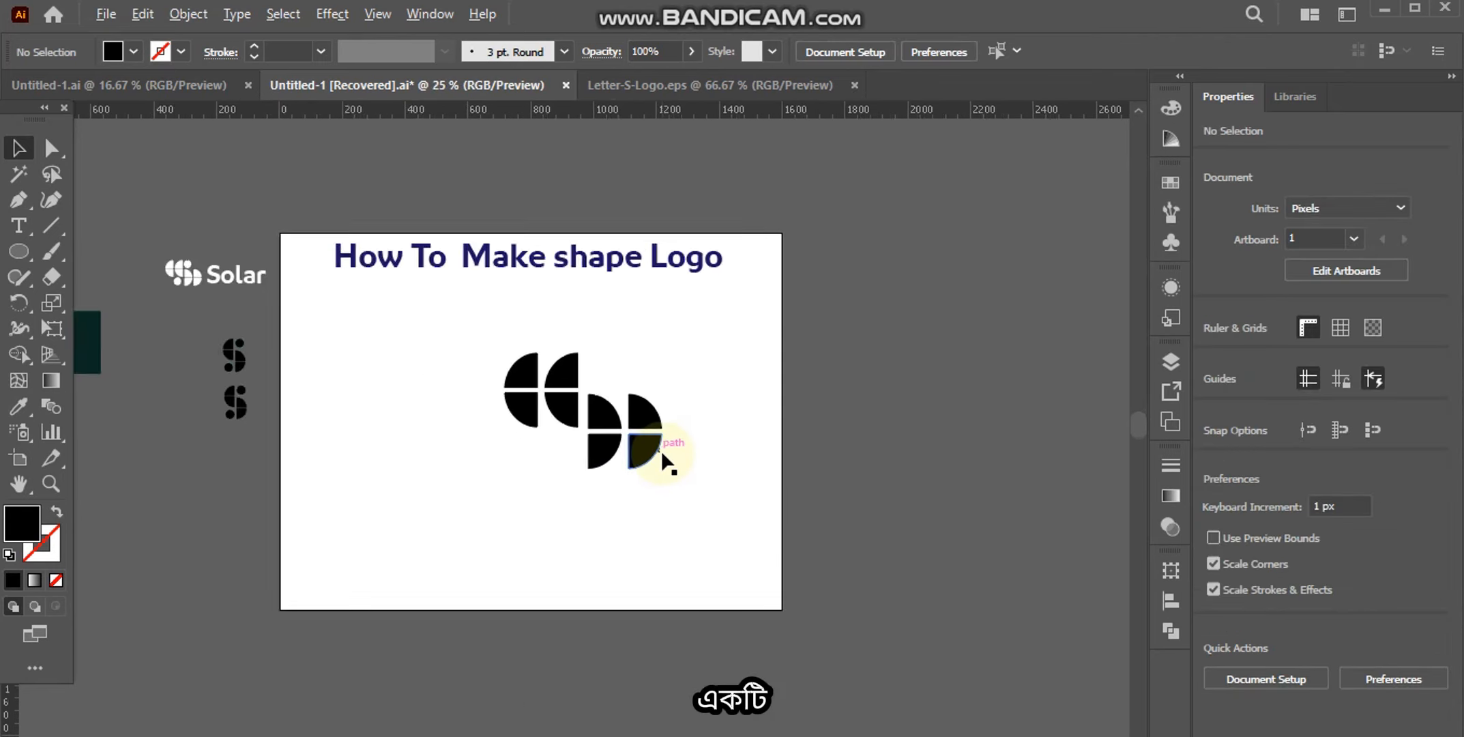
pyautogui.scroll(-1, 661, 451)
pyautogui.scroll(3, 661, 451)
pyautogui.hscroll(-2, 610, 526)
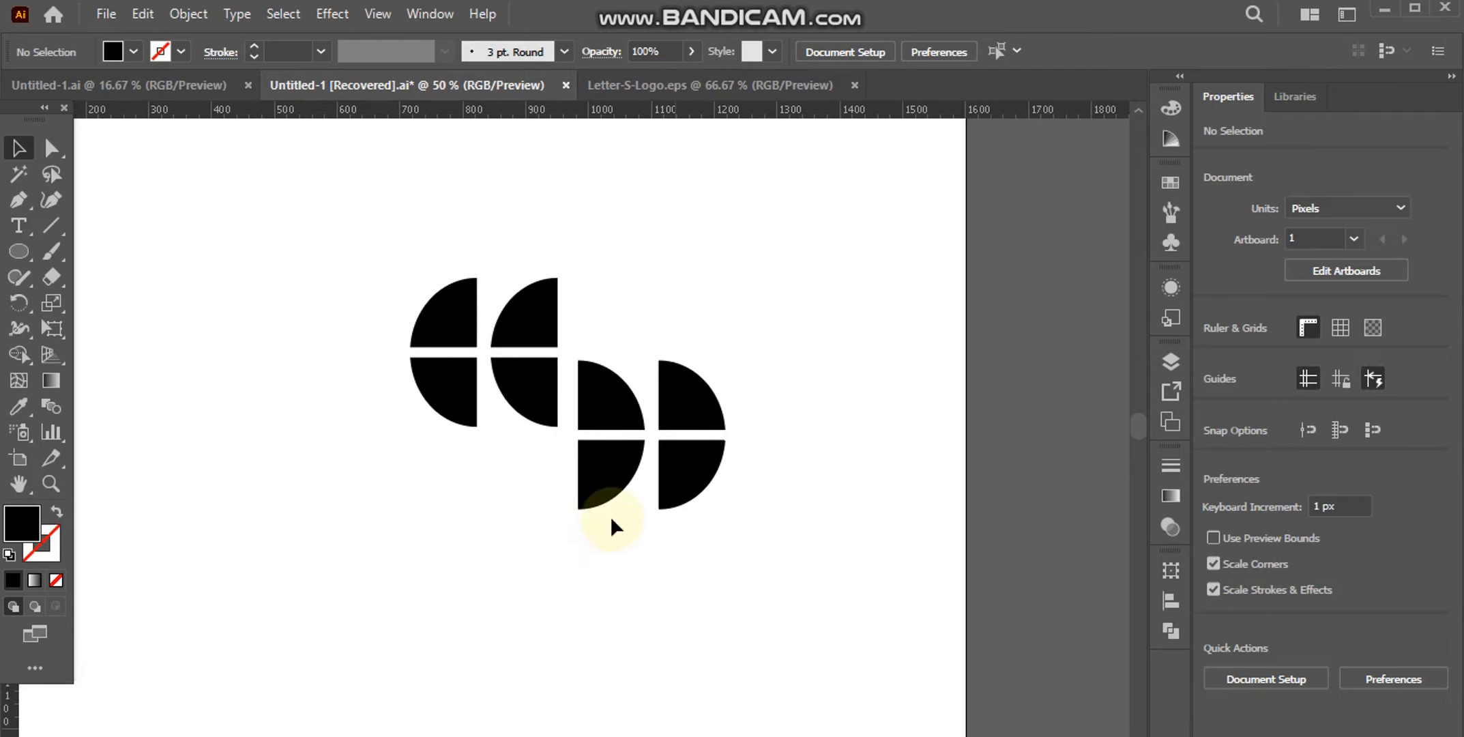
pyautogui.moveTo(334, 270); pyautogui.dragTo(690, 485)
pyautogui.moveTo(676, 451); pyautogui.dragTo(592, 478)
pyautogui.click(696, 615)
pyautogui.moveTo(581, 599); pyautogui.dragTo(716, 597)
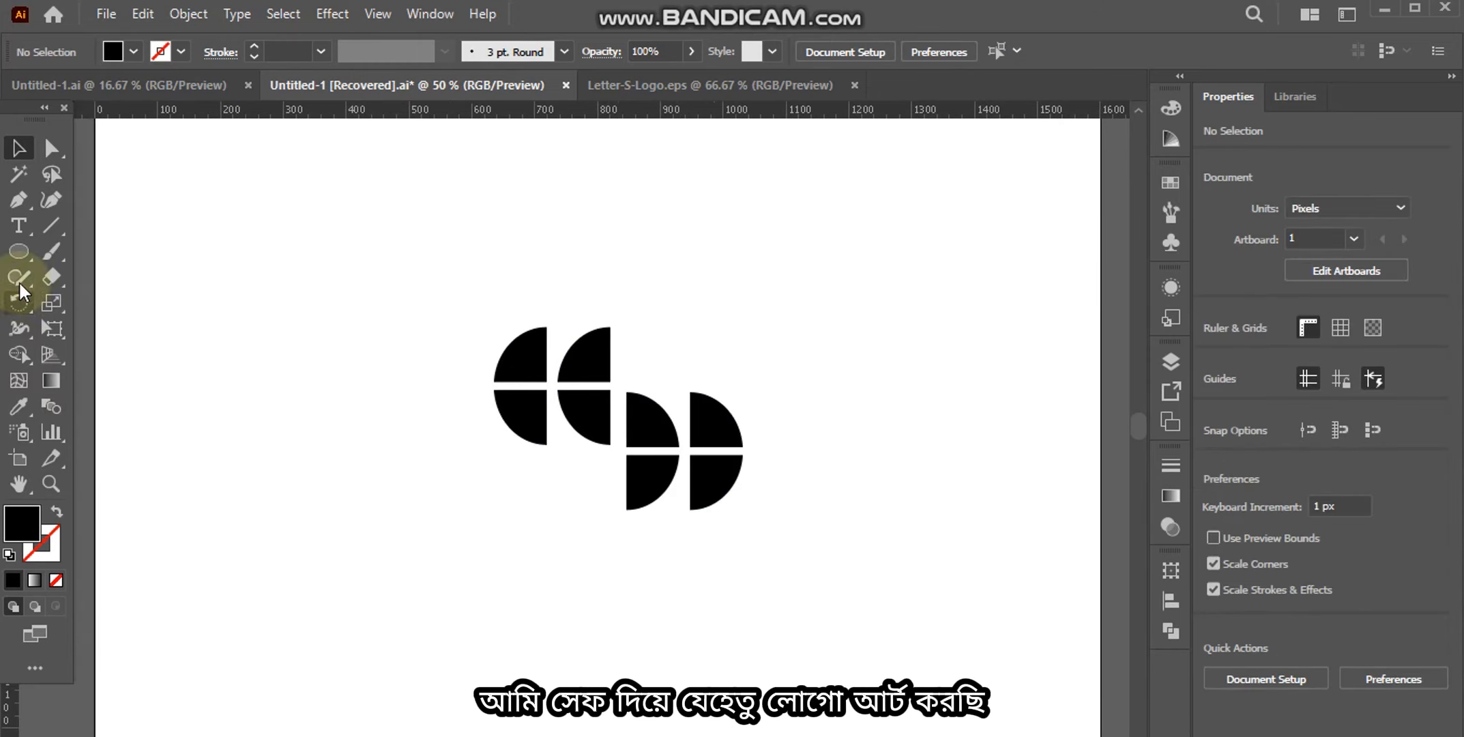
# Draw a black circle about 86 px in diameter in the gap below the upper-left quarter-circle group
pyautogui.click(18, 252)
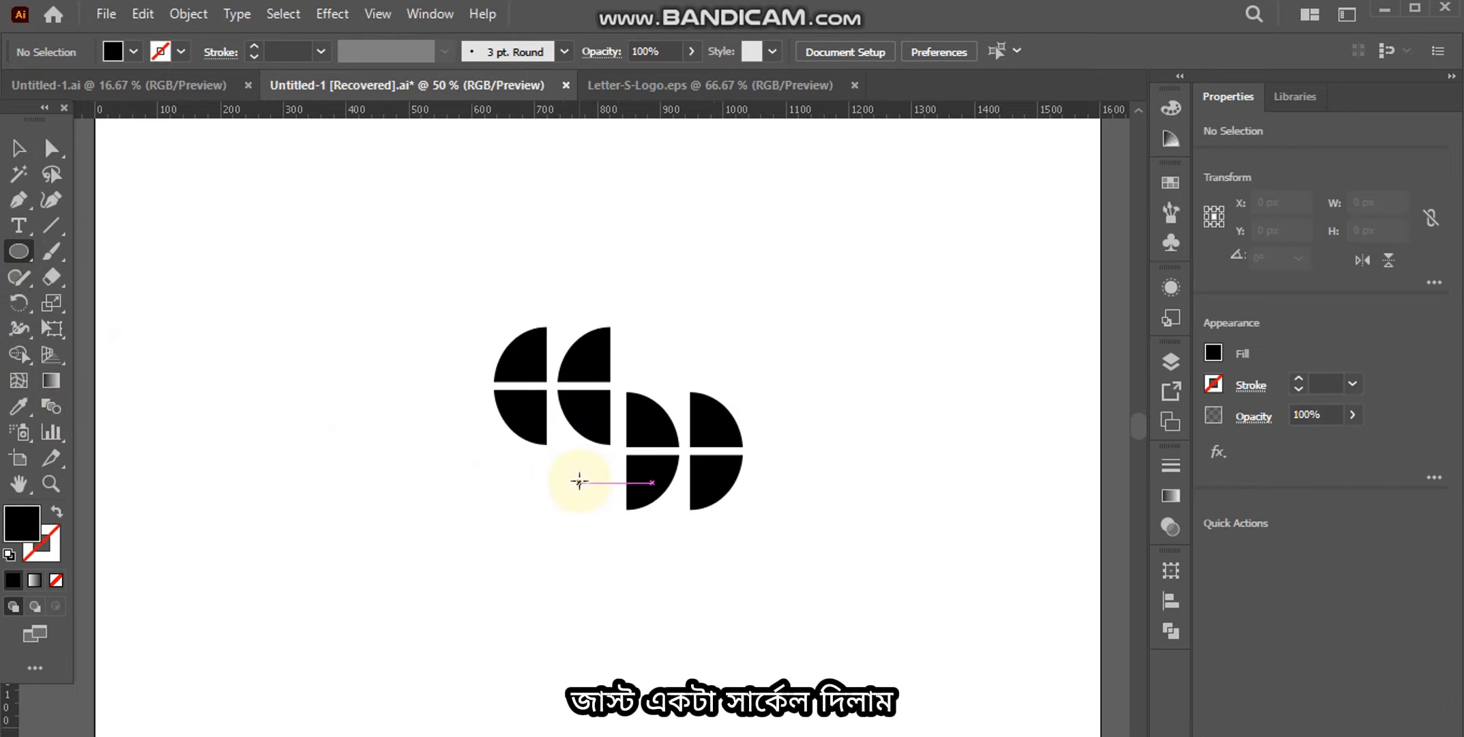
pyautogui.moveTo(579, 482); pyautogui.dragTo(597, 510)
pyautogui.press('v')
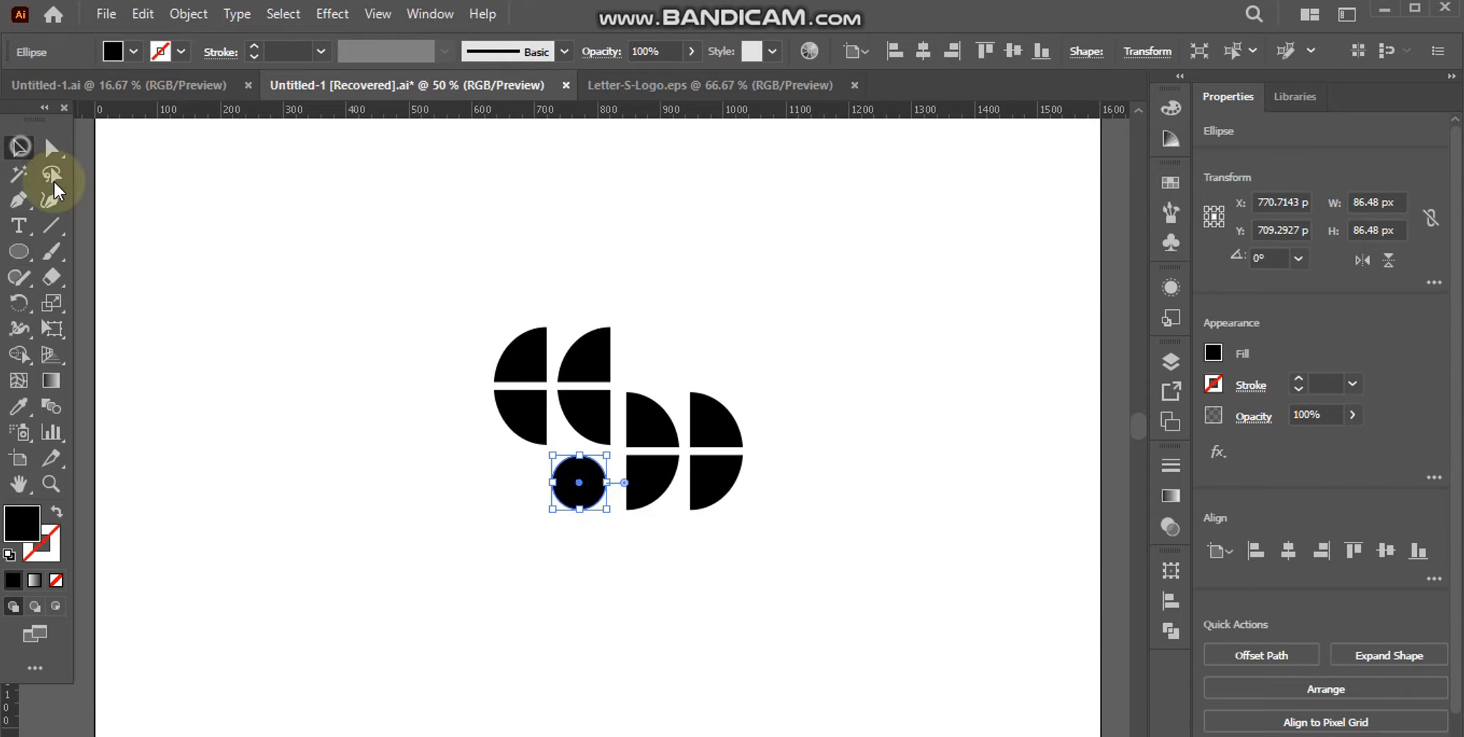
pyautogui.click(238, 332)
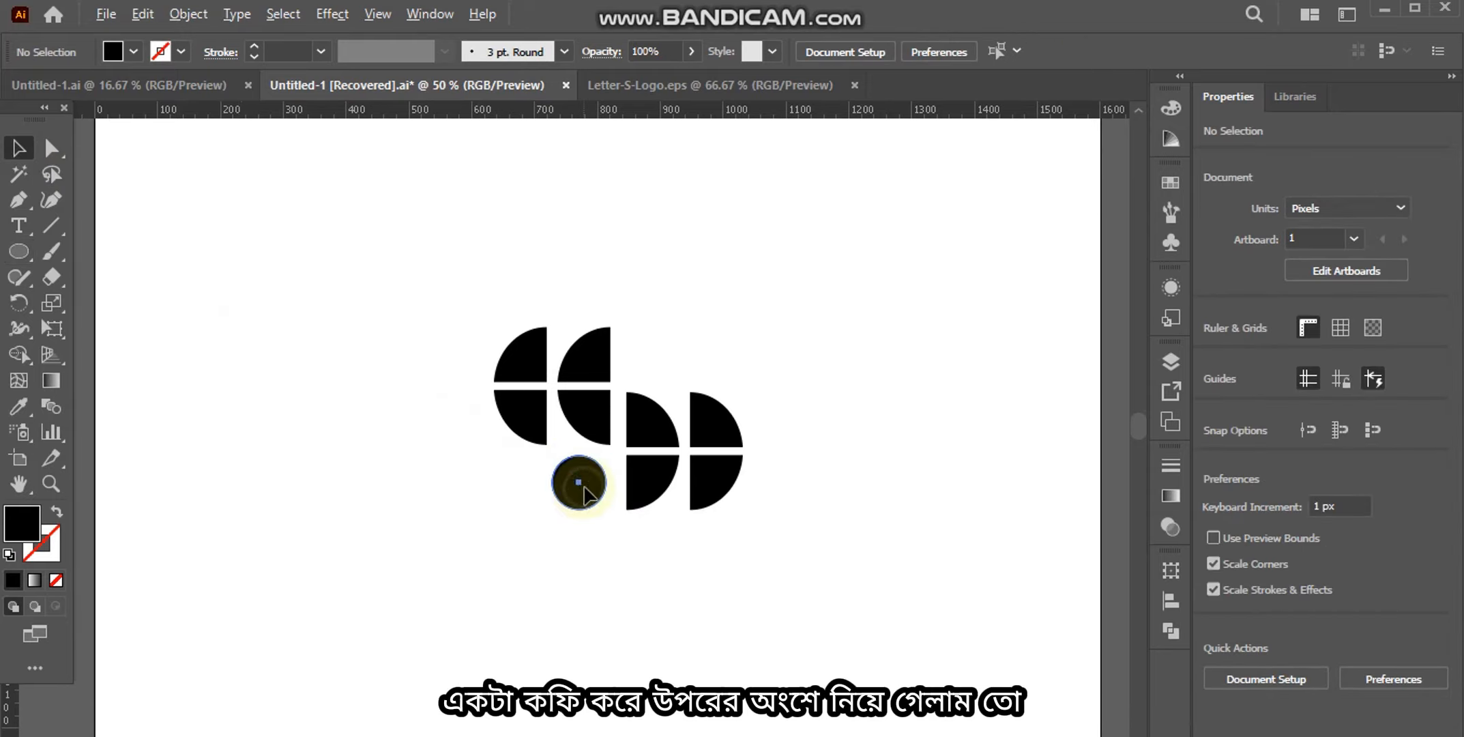
# Copy the circle to the opposite gap above the lower-right group, and shift the lower circle slightly right
pyautogui.moveTo(584, 486); pyautogui.dragTo(662, 360)
pyautogui.click(639, 575)
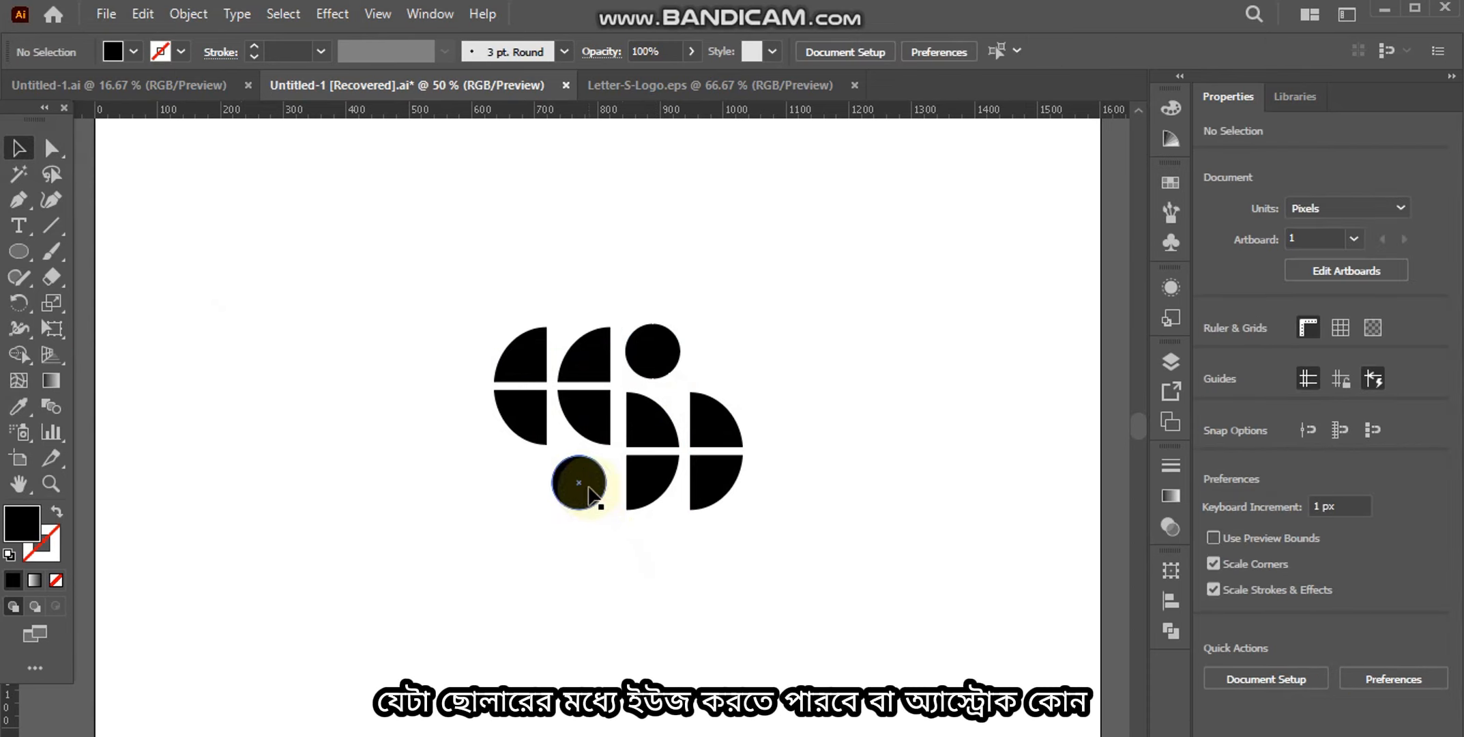
pyautogui.moveTo(588, 485); pyautogui.dragTo(595, 496)
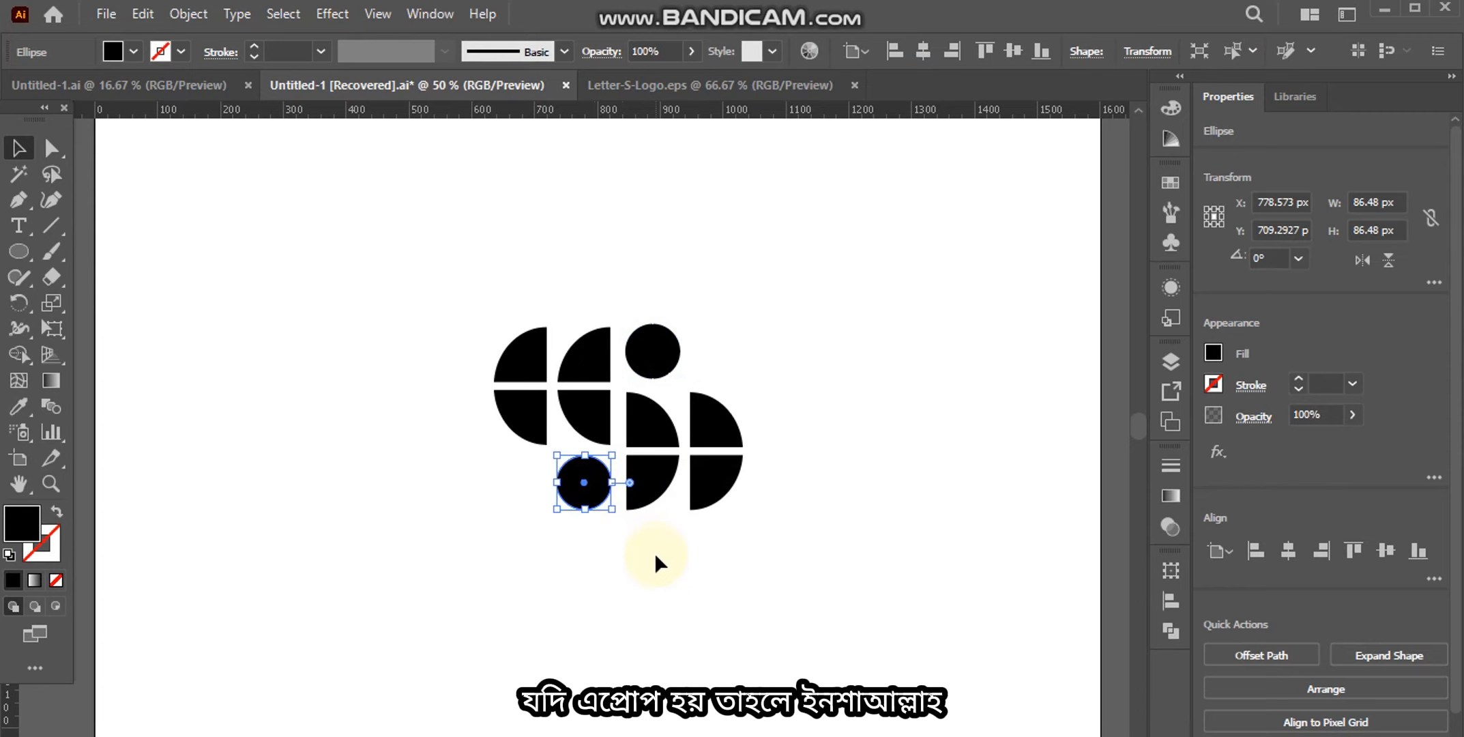
pyautogui.click(654, 556)
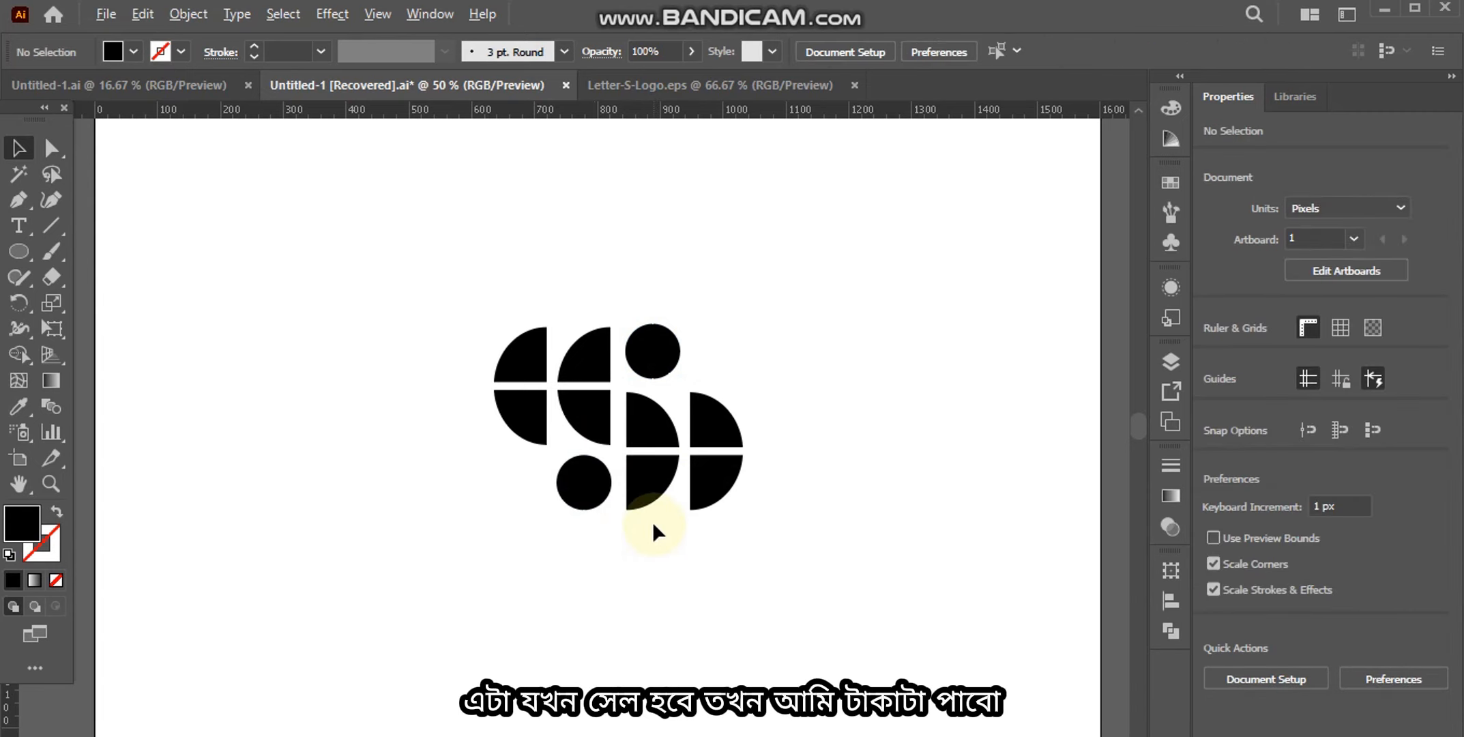
# Scale the complete logo mark down to about 229 px wide
pyautogui.scroll(-6, 642, 521)
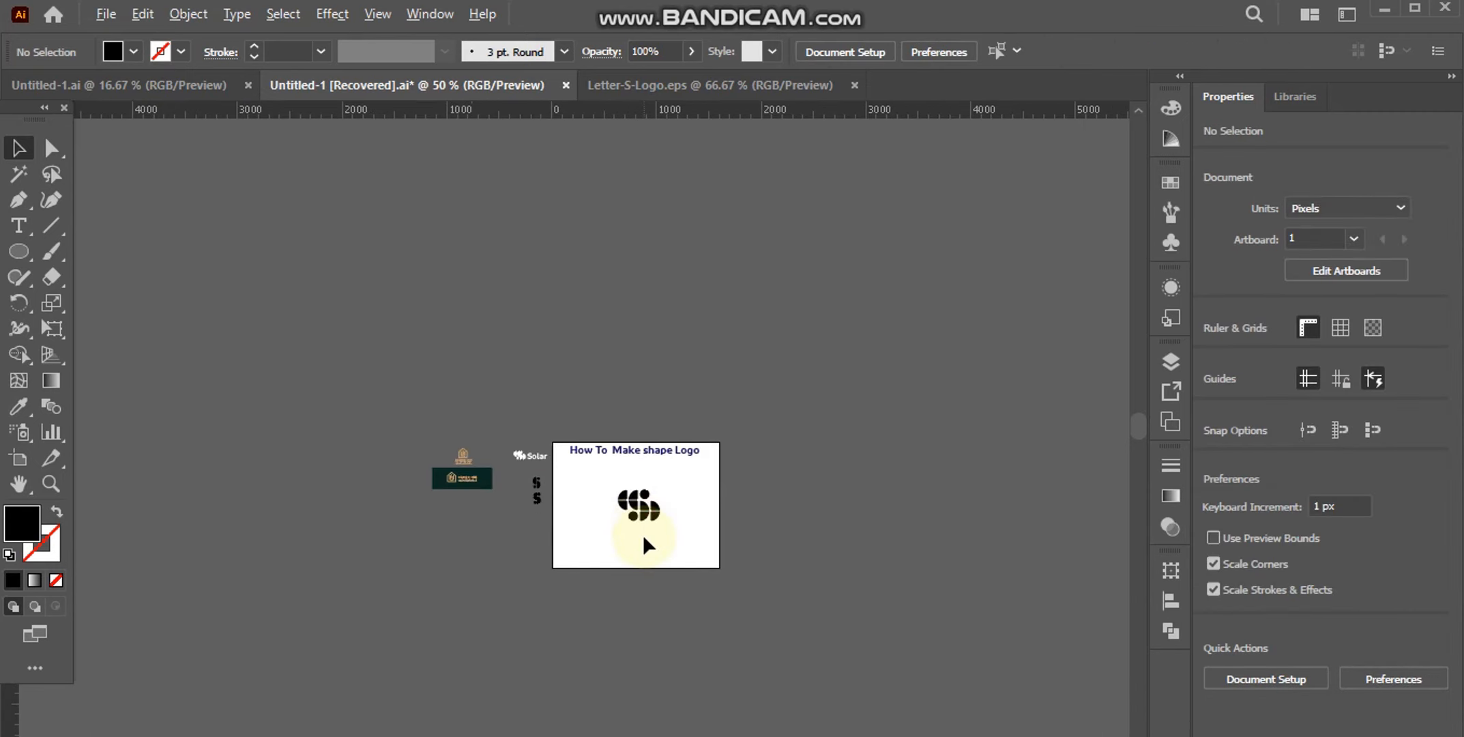
pyautogui.scroll(6, 642, 534)
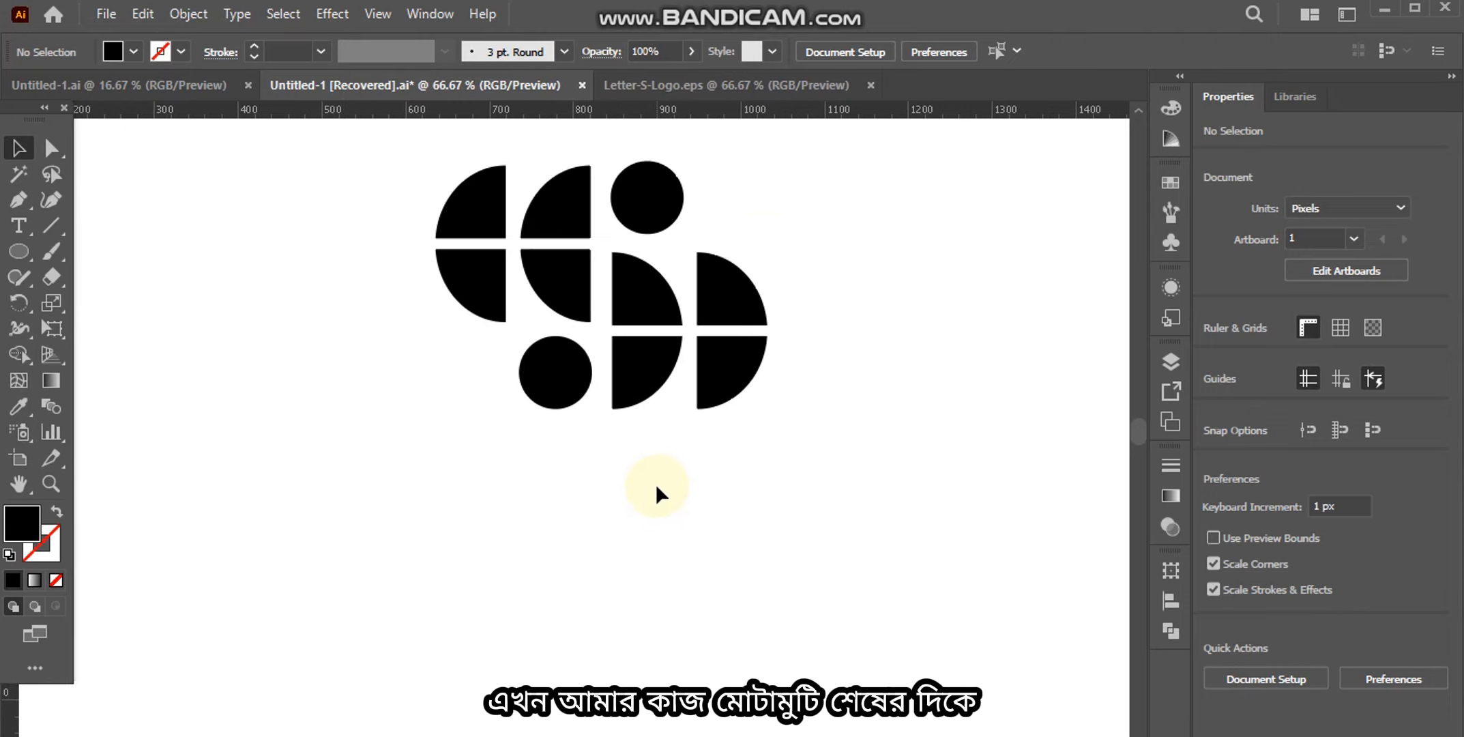
pyautogui.scroll(-5, 661, 546)
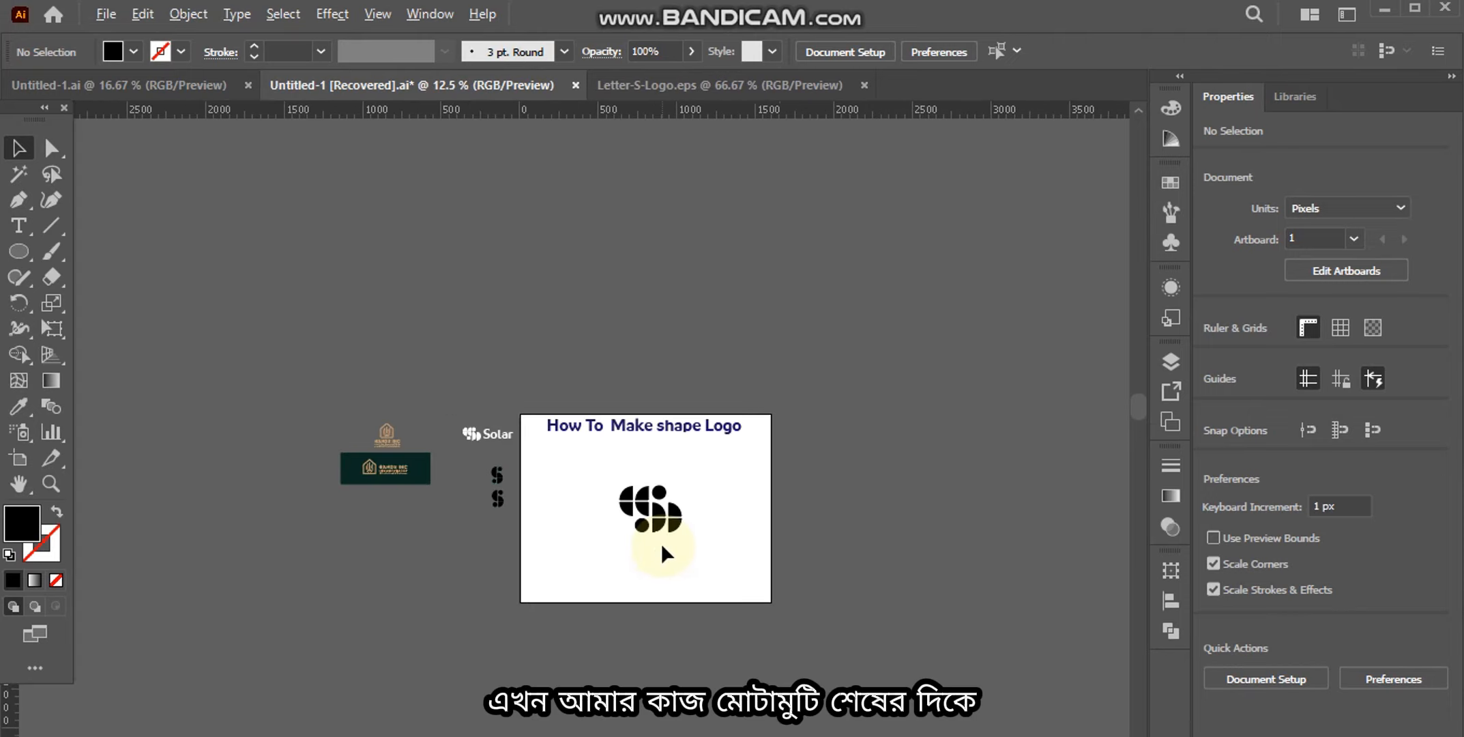
pyautogui.scroll(4, 661, 543)
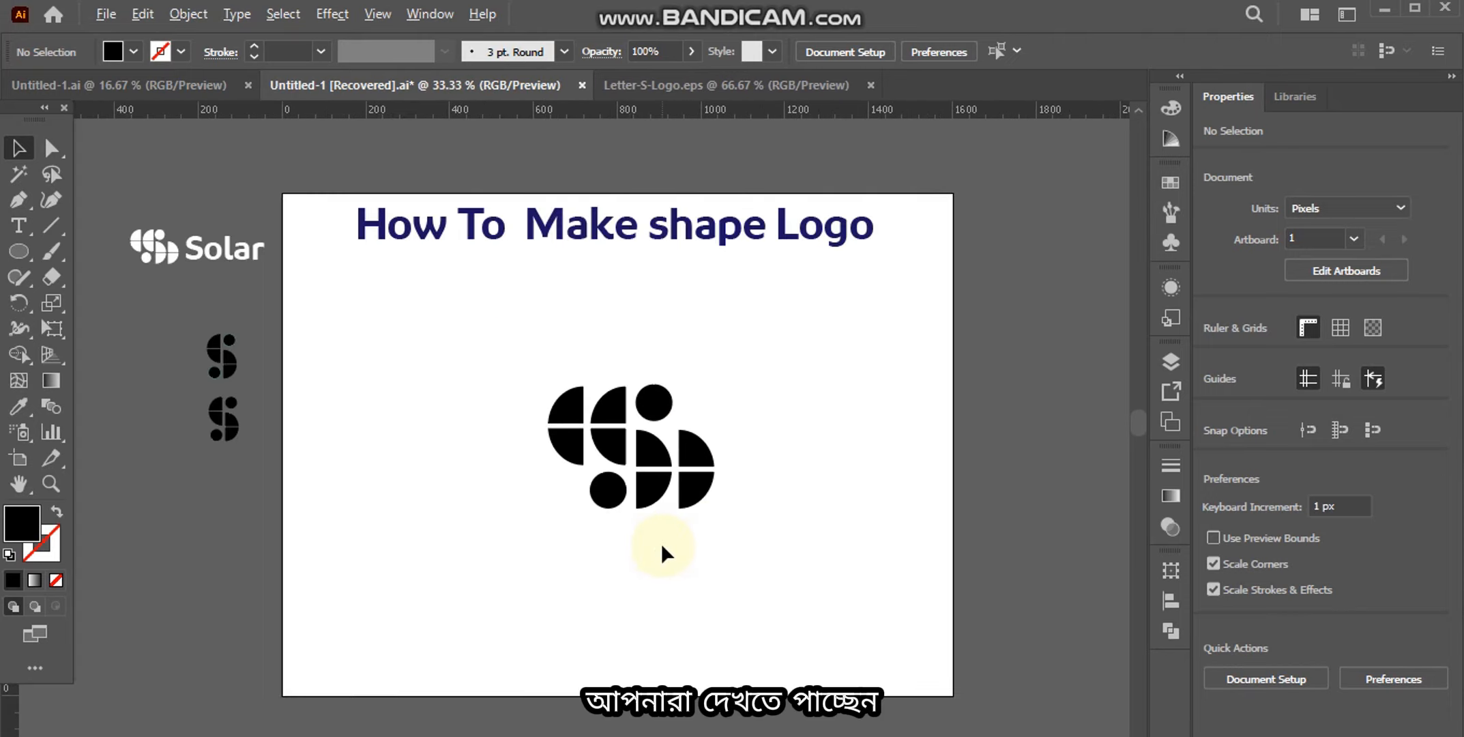
pyautogui.scroll(1, 661, 543)
pyautogui.moveTo(433, 246); pyautogui.dragTo(690, 492)
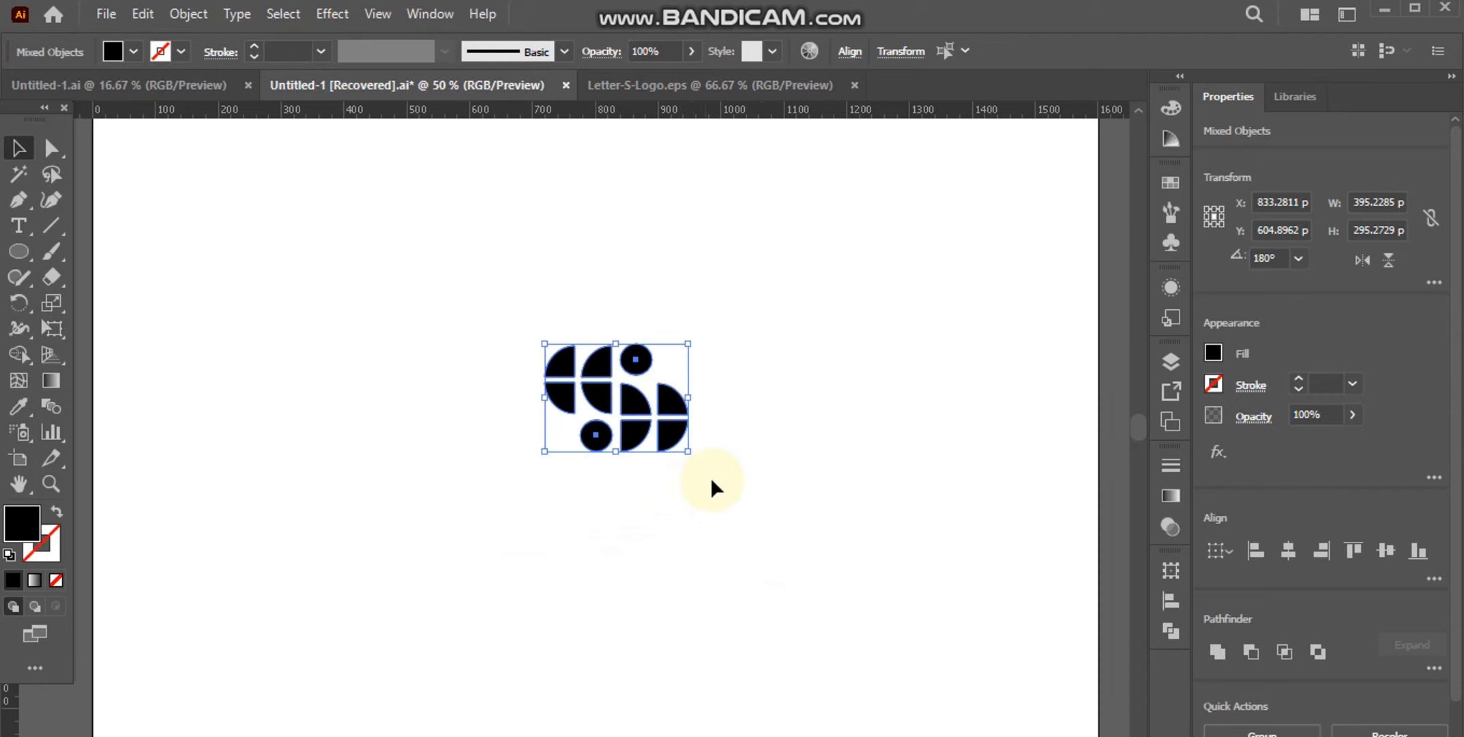
pyautogui.click(710, 477)
# Copy the white Solar text to the right of the logo mark, and apply the mark's black fill to it
pyautogui.scroll(-4, 723, 471)
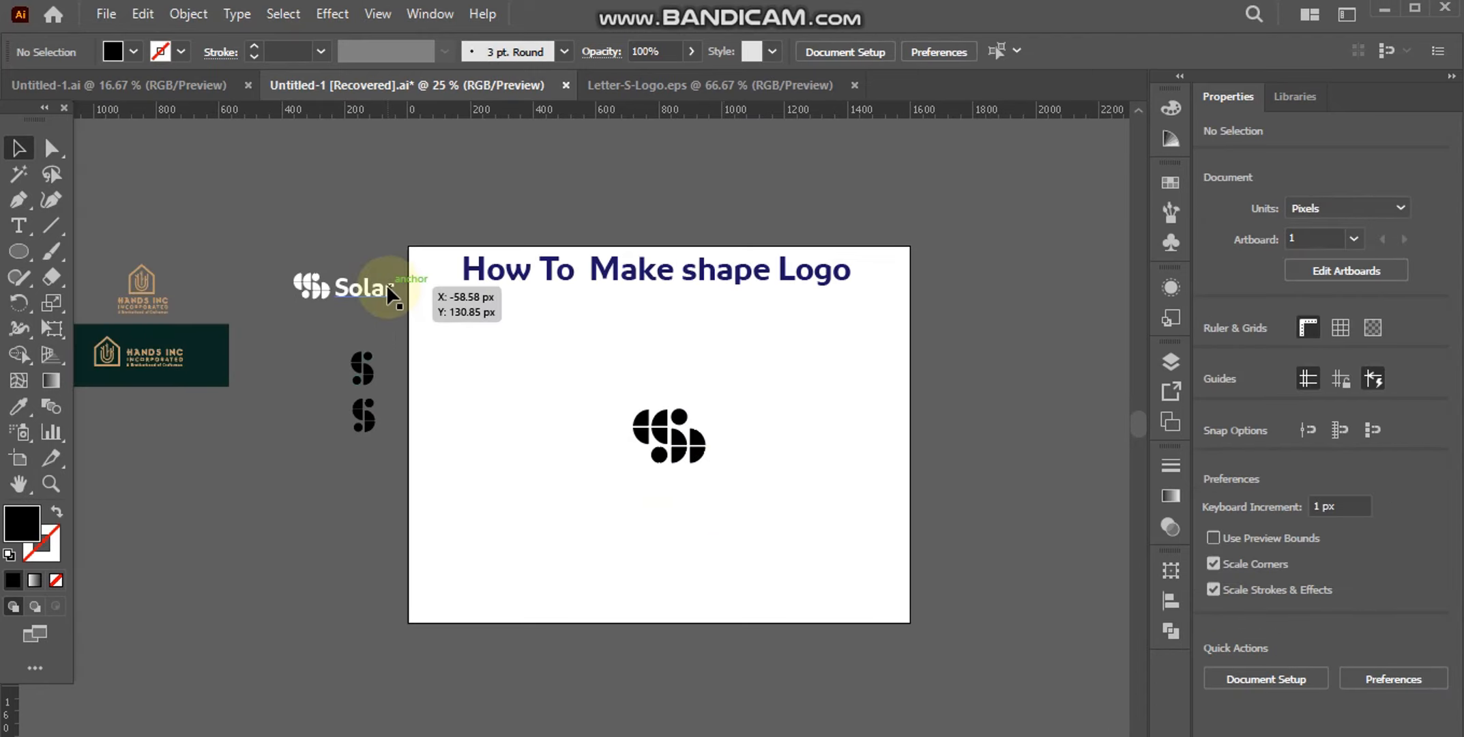
pyautogui.moveTo(387, 284); pyautogui.dragTo(778, 440)
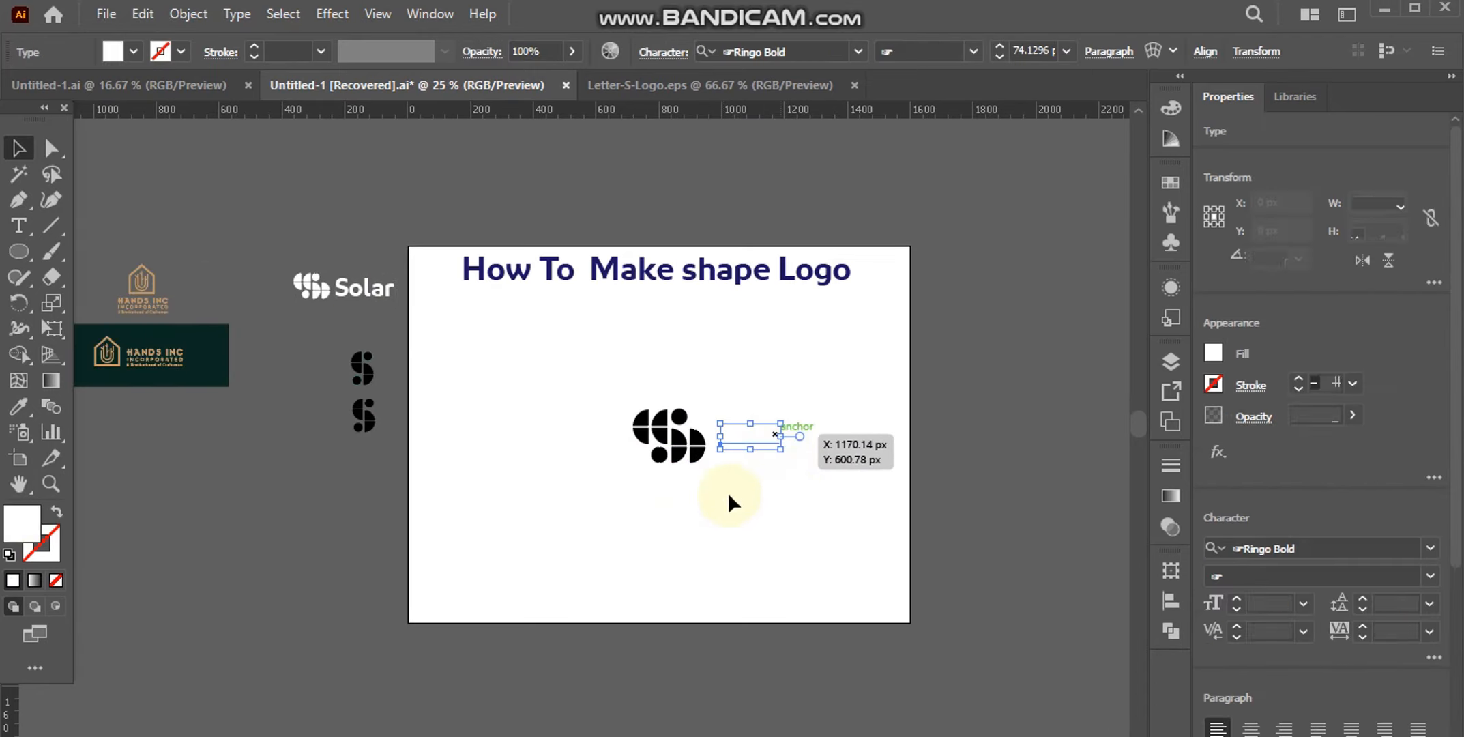
pyautogui.click(636, 421)
pyautogui.click(20, 149)
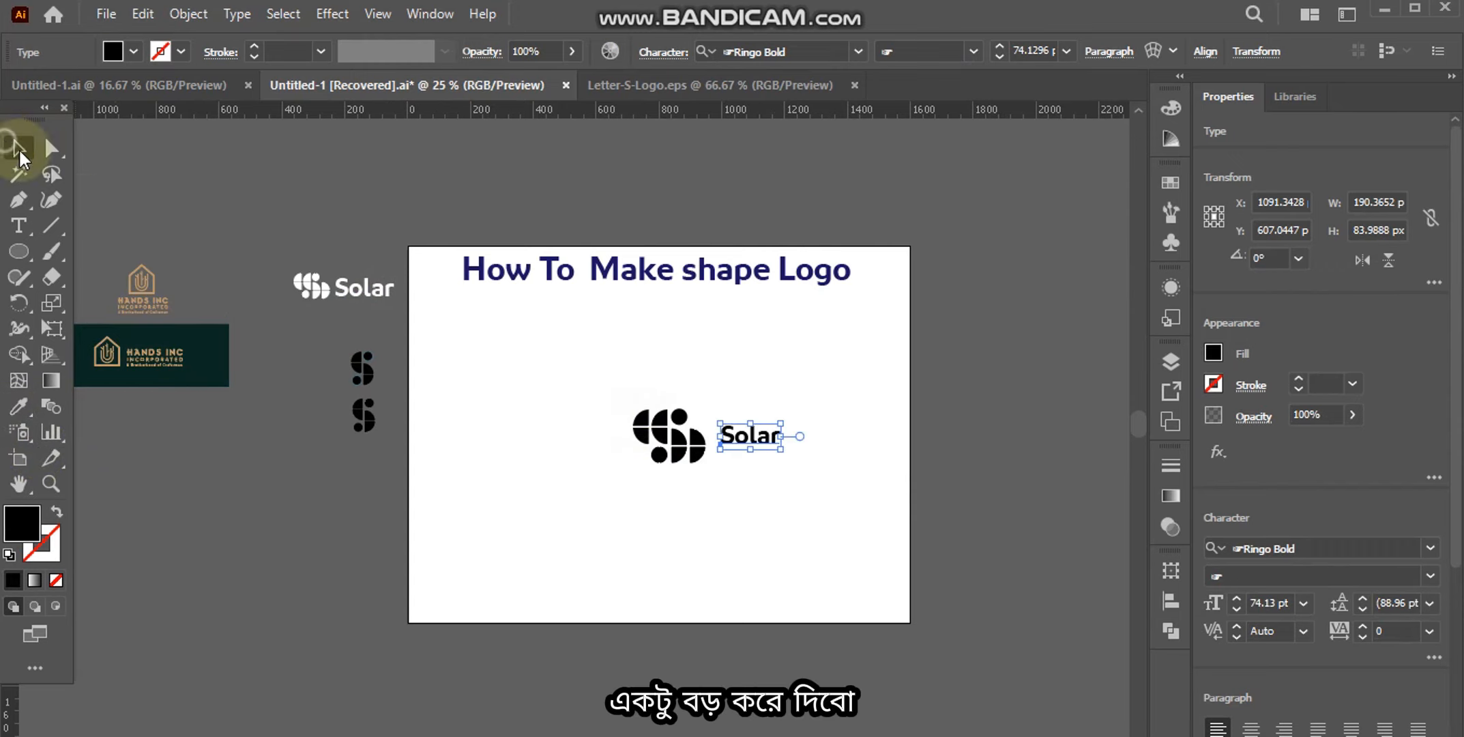
pyautogui.click(669, 558)
# Move the complete logo mark left and slightly up, away from the Solar text
pyautogui.scroll(2, 710, 488)
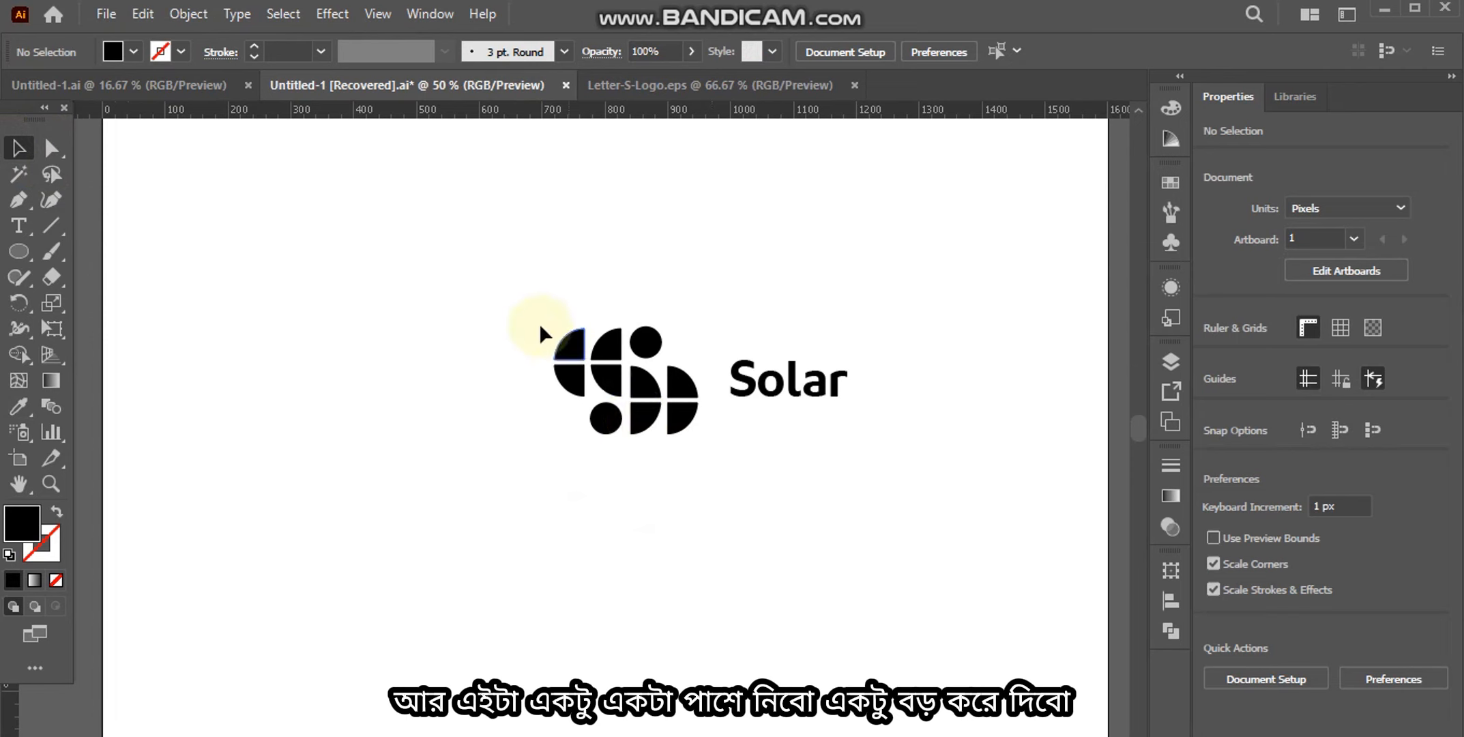
pyautogui.moveTo(539, 323); pyautogui.dragTo(542, 406)
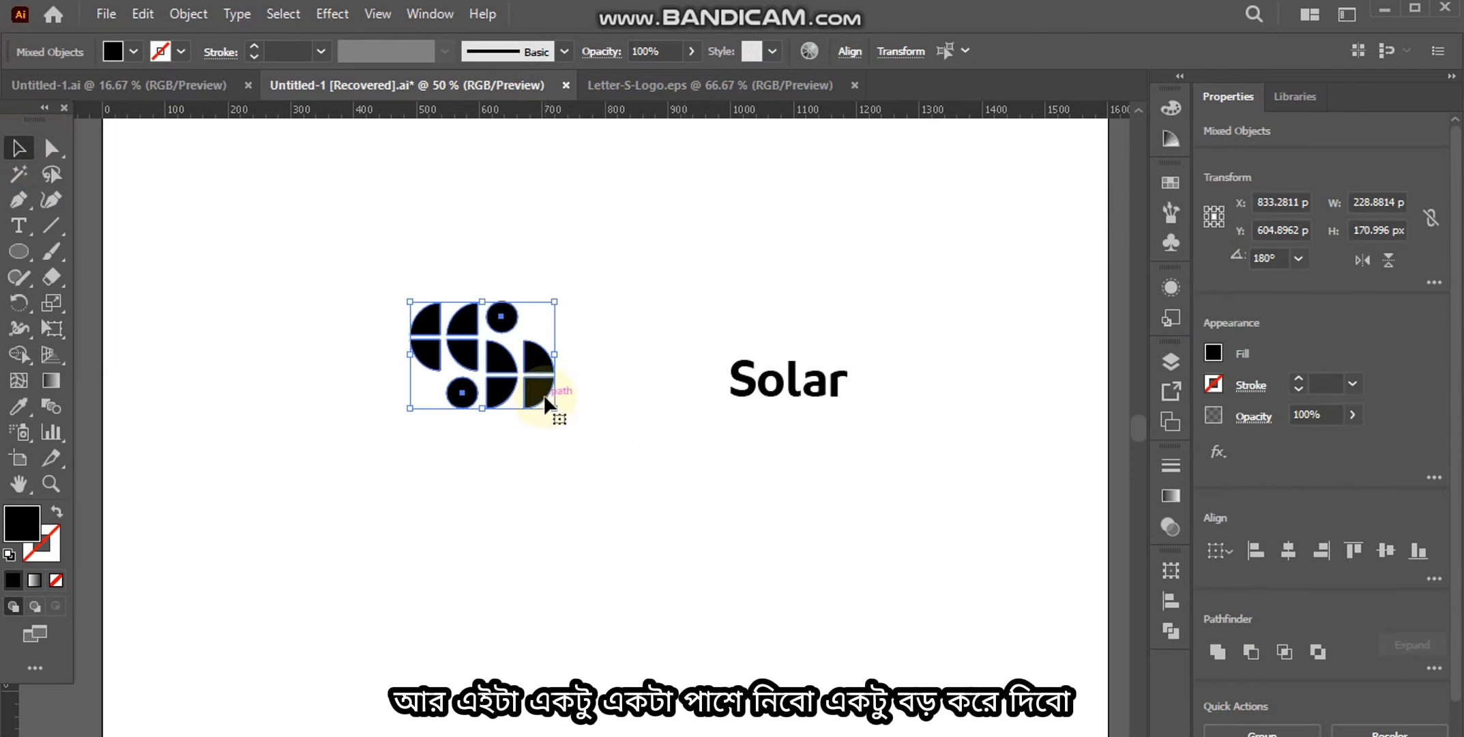
pyautogui.click(691, 377)
# Enlarge the Solar text and place it close to the right side of the logo mark
pyautogui.scroll(-2, 692, 352)
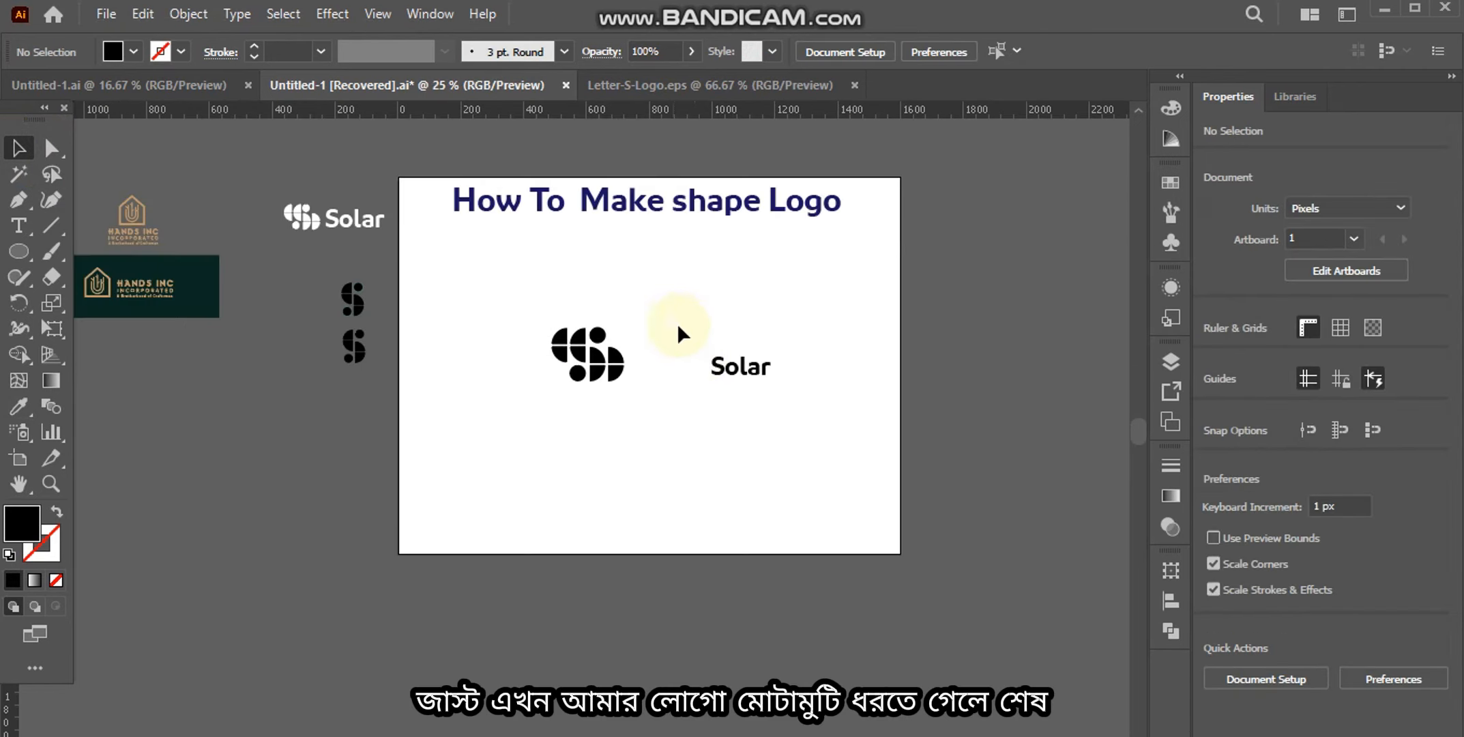
pyautogui.click(740, 368)
pyautogui.moveTo(771, 381); pyautogui.dragTo(824, 434)
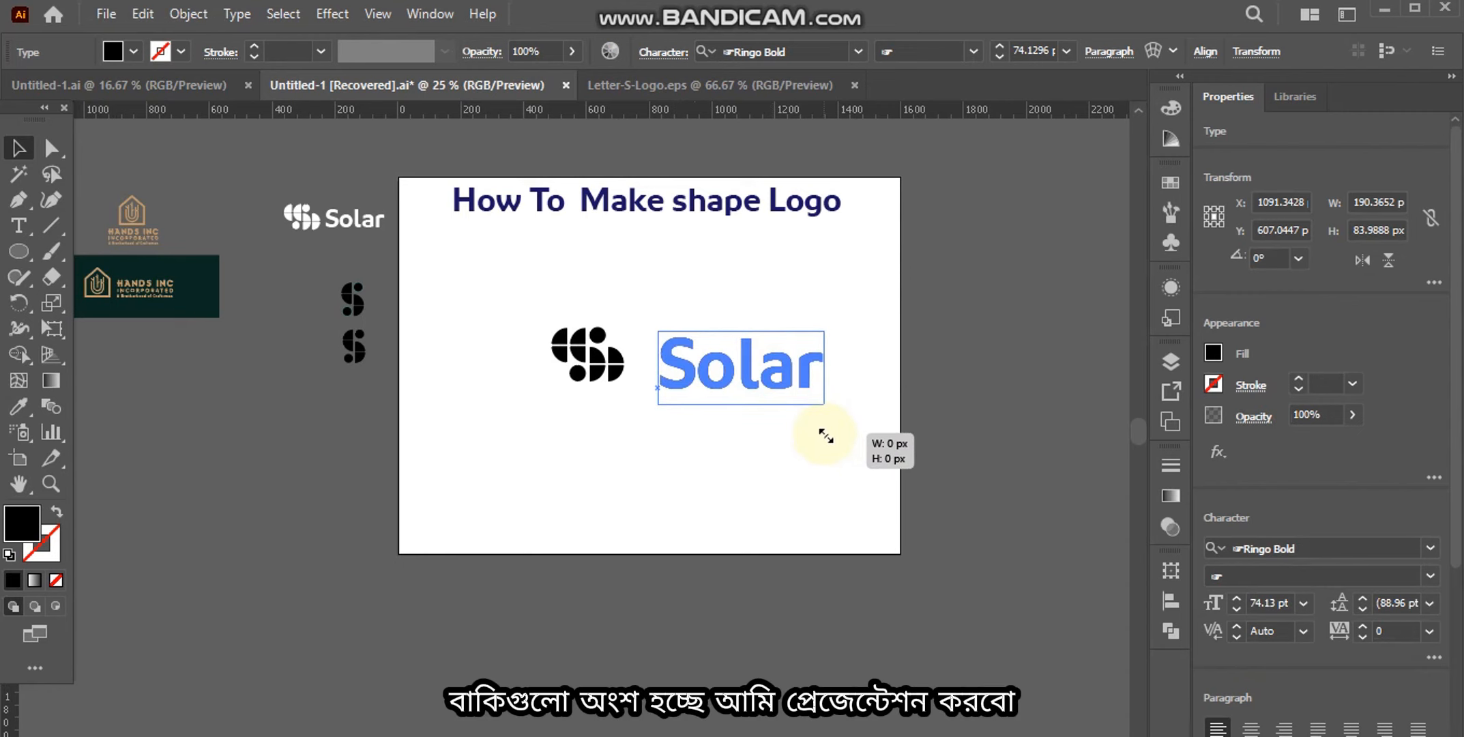
pyautogui.click(742, 409)
pyautogui.moveTo(749, 391); pyautogui.dragTo(660, 374)
pyautogui.click(717, 386)
# Copy the dark green rectangle behind the logo, stretch it to about 1600 by 981 px below the title, and lock it
pyautogui.click(447, 407)
pyautogui.click(282, 361)
pyautogui.moveTo(213, 310); pyautogui.dragTo(488, 553)
pyautogui.moveTo(578, 399); pyautogui.dragTo(899, 466)
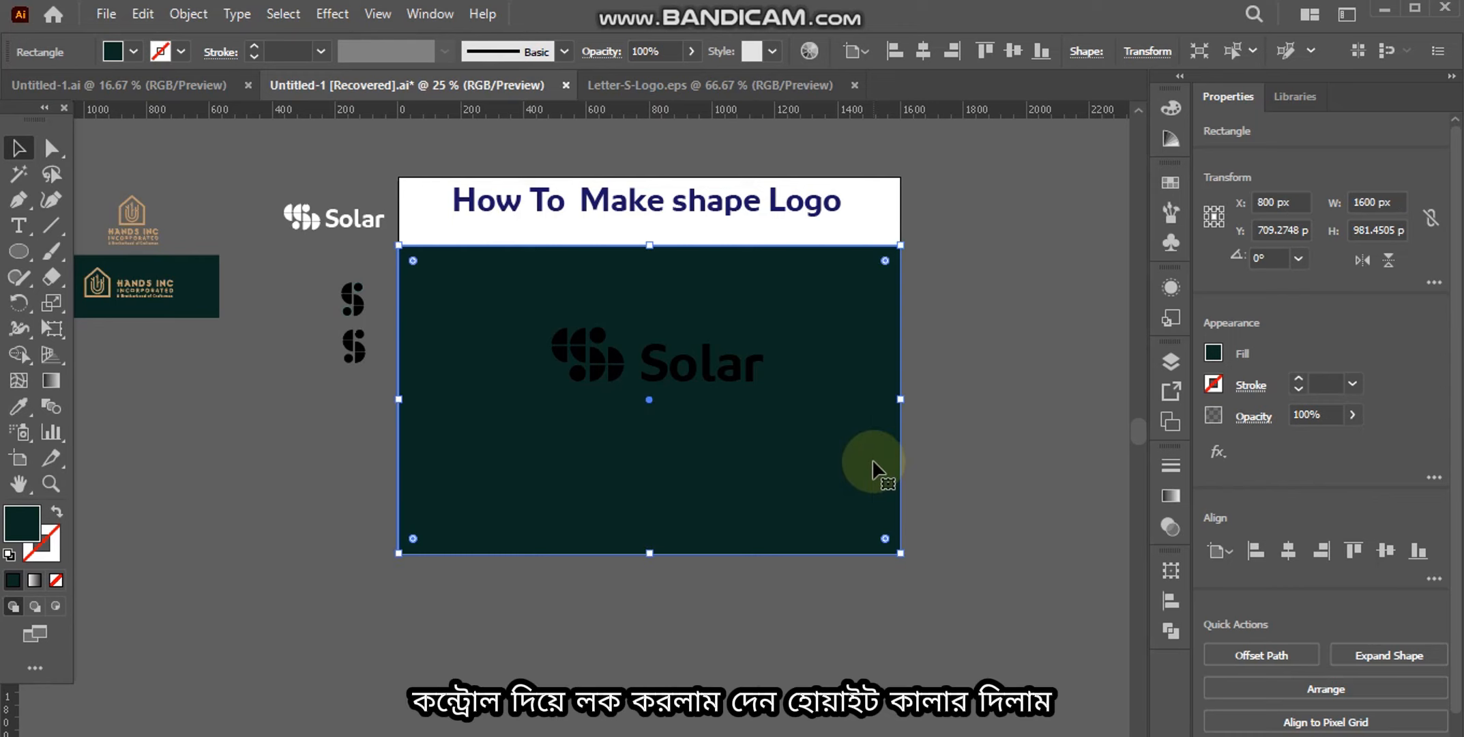
pyautogui.hotkey('ctrl', '2')
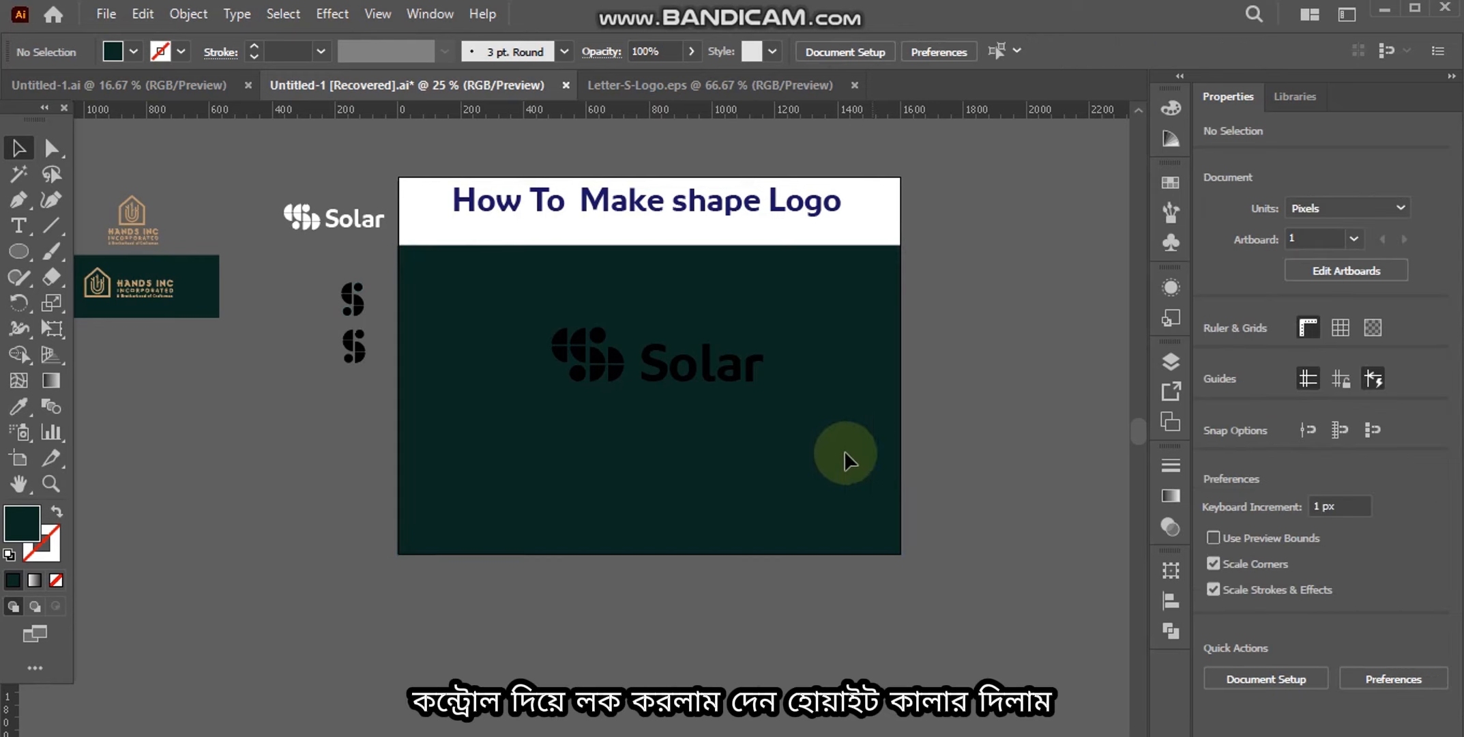
# Fill the S logo mark and the Solar text on the dark green background with white
pyautogui.moveTo(539, 313); pyautogui.dragTo(816, 436)
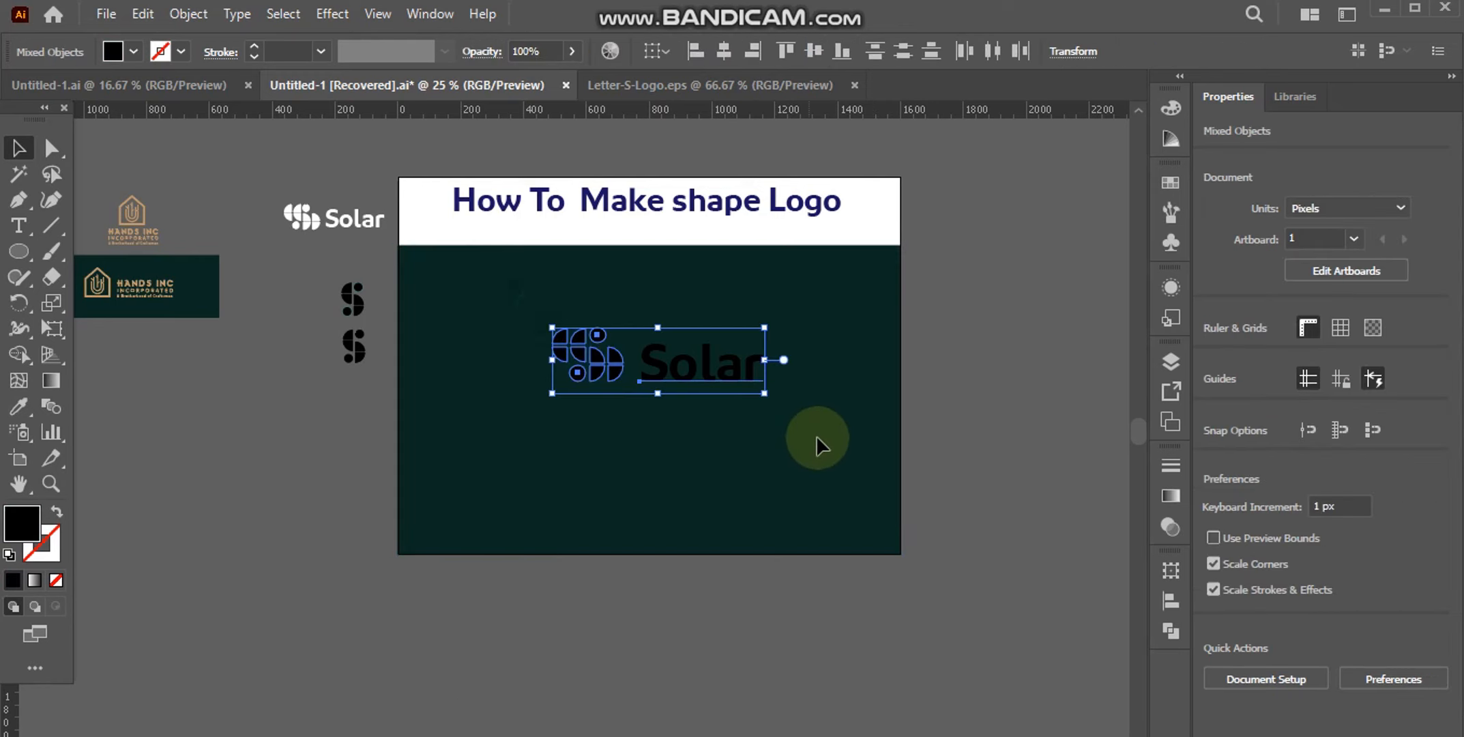
pyautogui.click(136, 52)
pyautogui.click(41, 88)
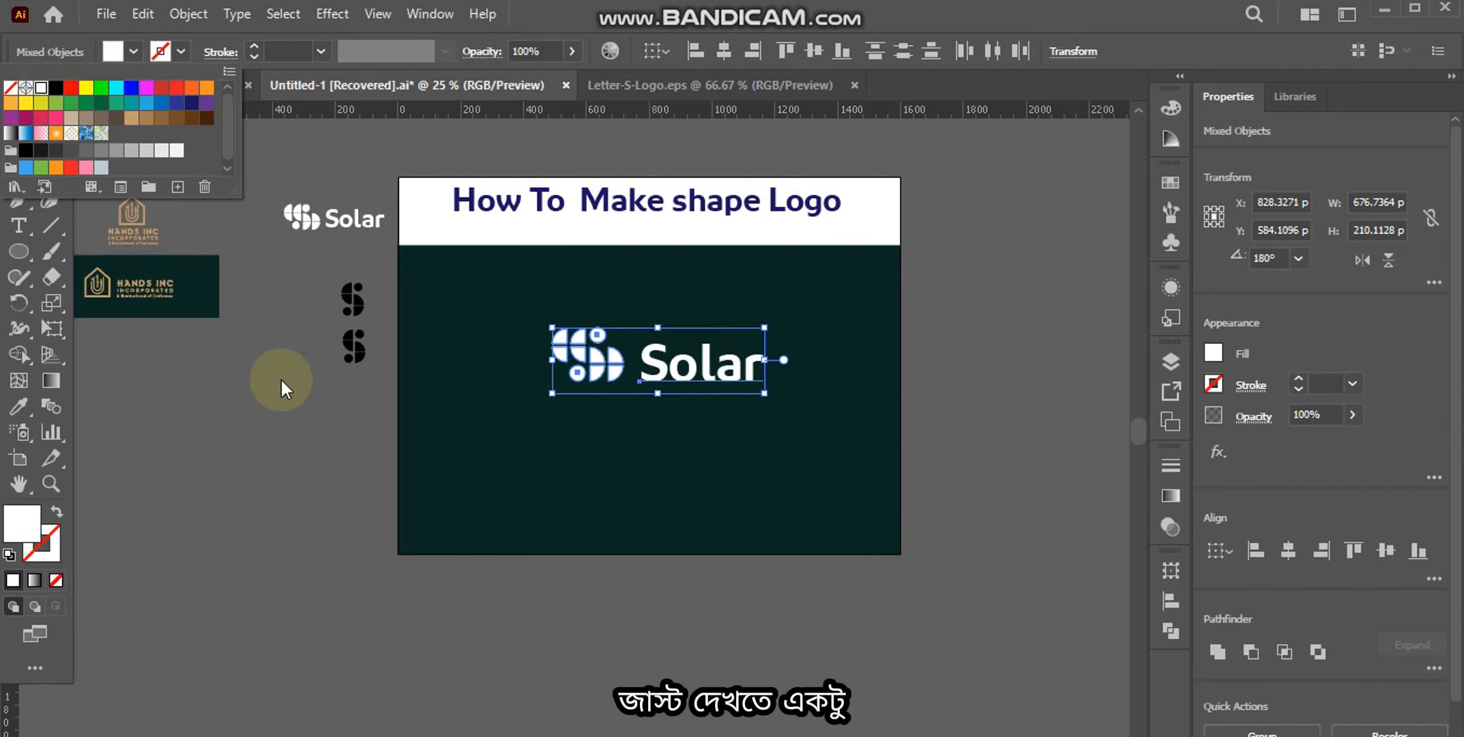
pyautogui.click(282, 382)
pyautogui.click(337, 498)
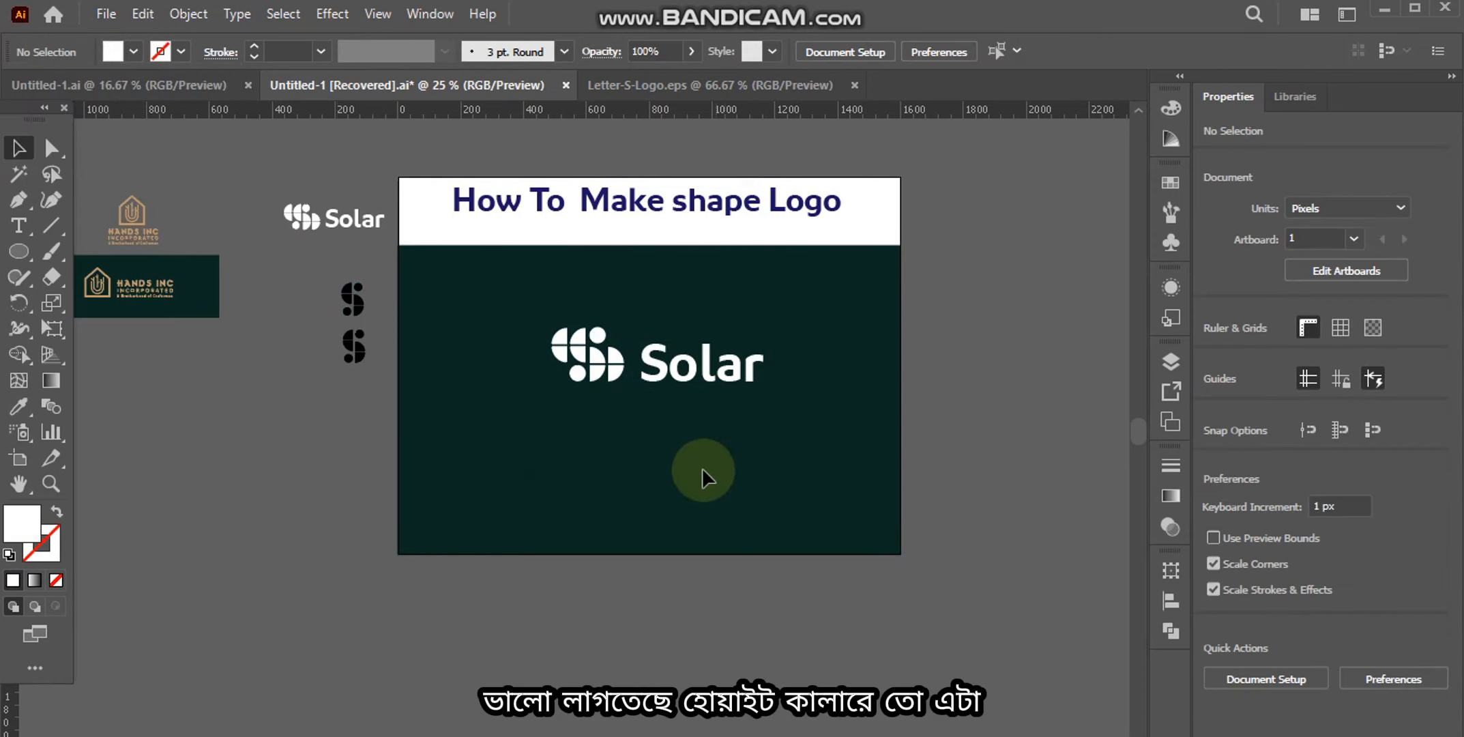
# Enlarge the complete white Solar logo slightly and shift it a little on the dark green background
pyautogui.moveTo(749, 423); pyautogui.dragTo(798, 442)
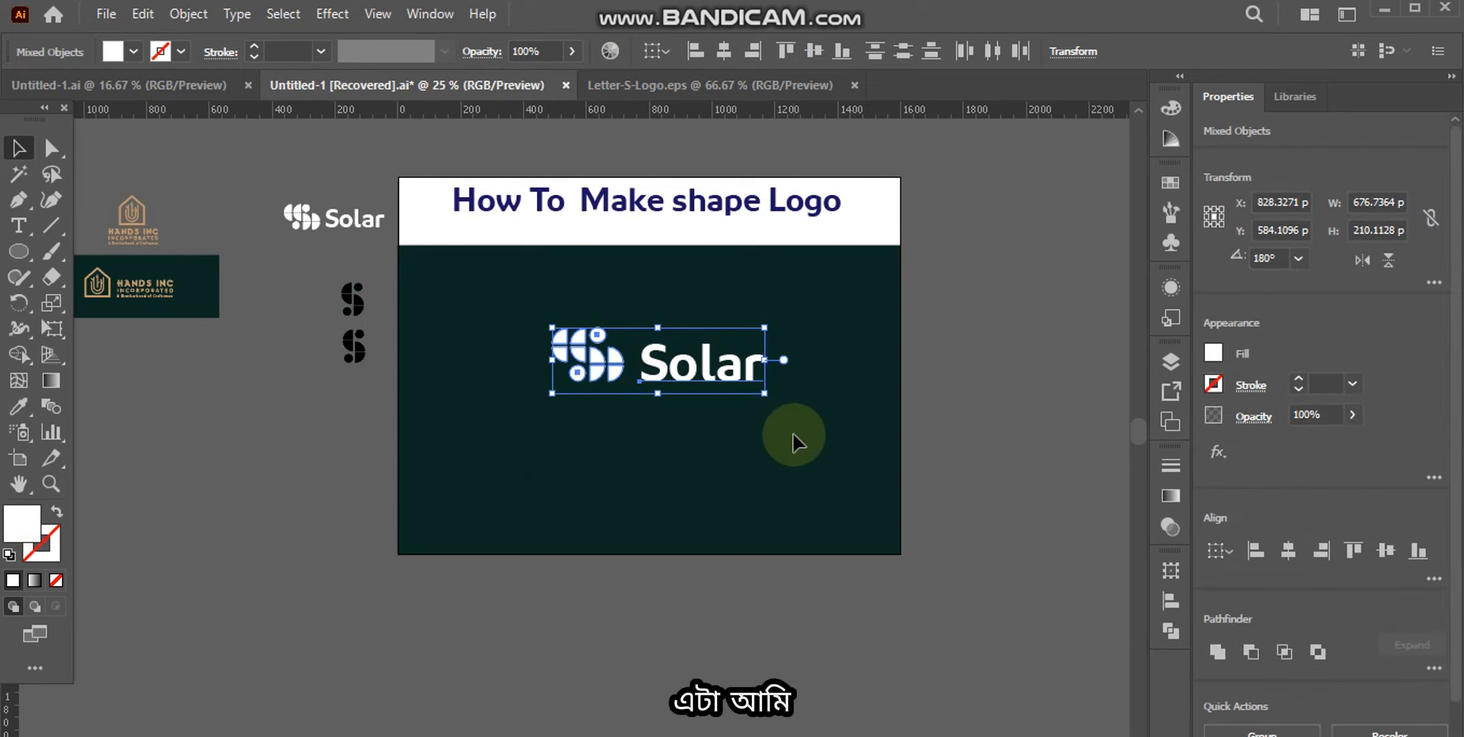
pyautogui.moveTo(764, 393); pyautogui.dragTo(786, 423)
pyautogui.moveTo(720, 386)
pyautogui.mouseDown()
pyautogui.moveTo(721, 409)
pyautogui.moveTo(712, 394)
pyautogui.mouseUp()
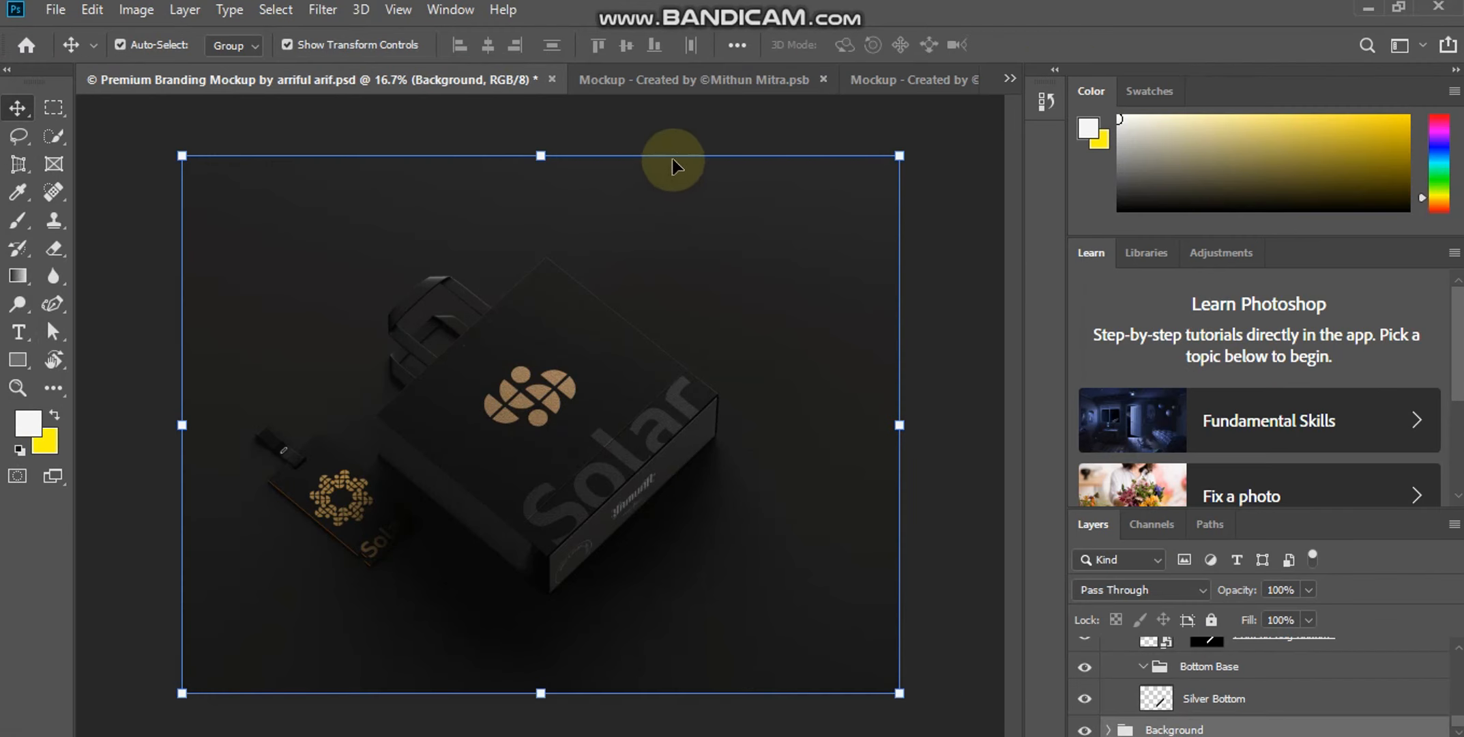
# Review the bag and tag smart object artwork, return to the main Premium Branding Mockup document, and clear the layer selection
pyautogui.click(683, 82)
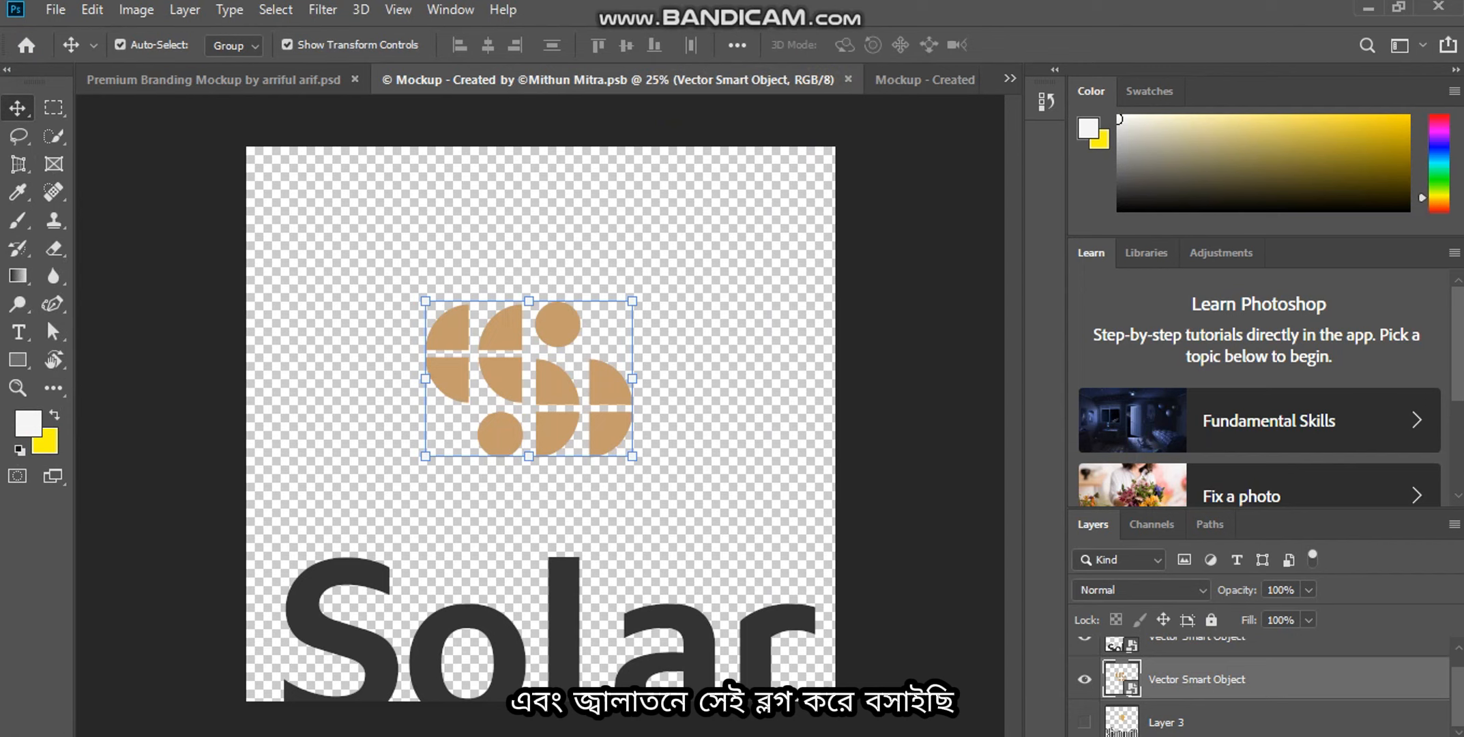
pyautogui.click(926, 82)
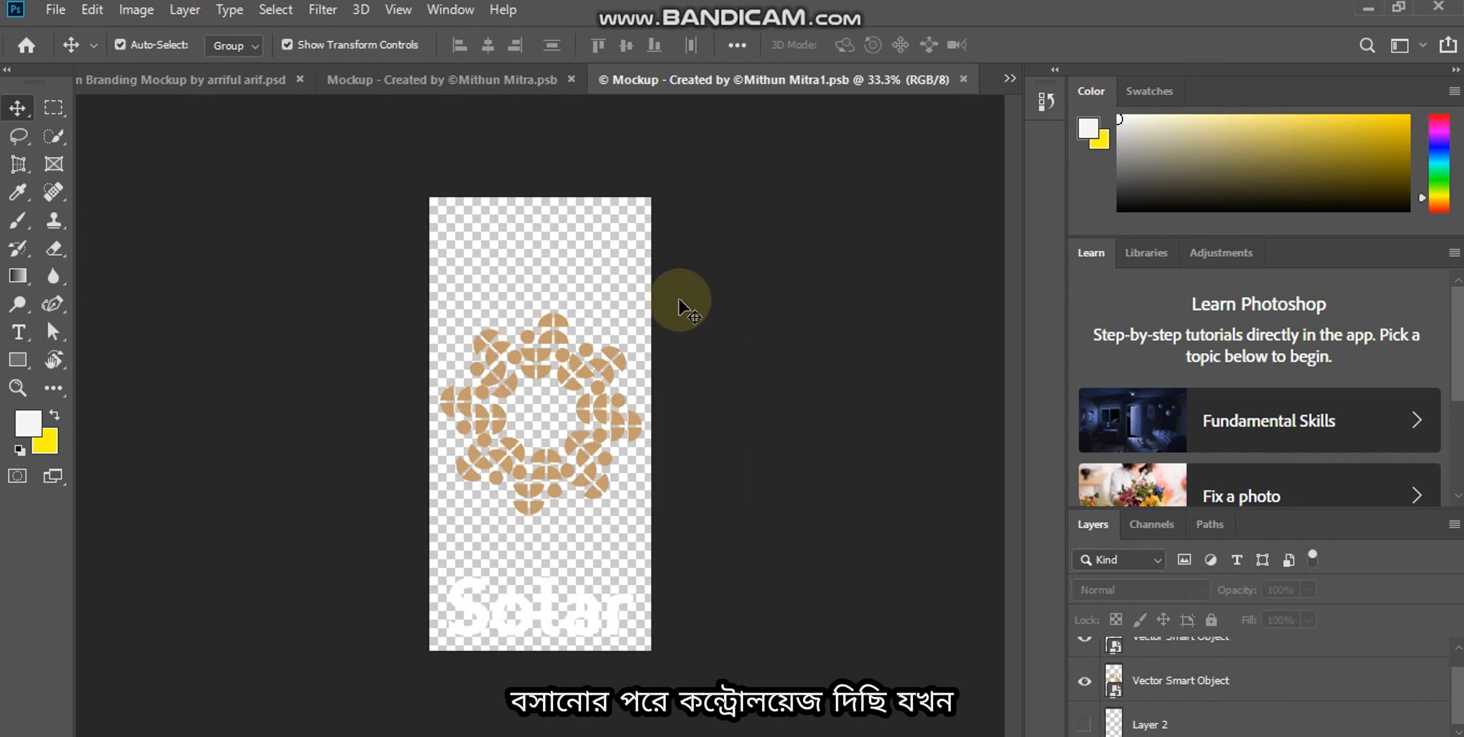
pyautogui.click(522, 85)
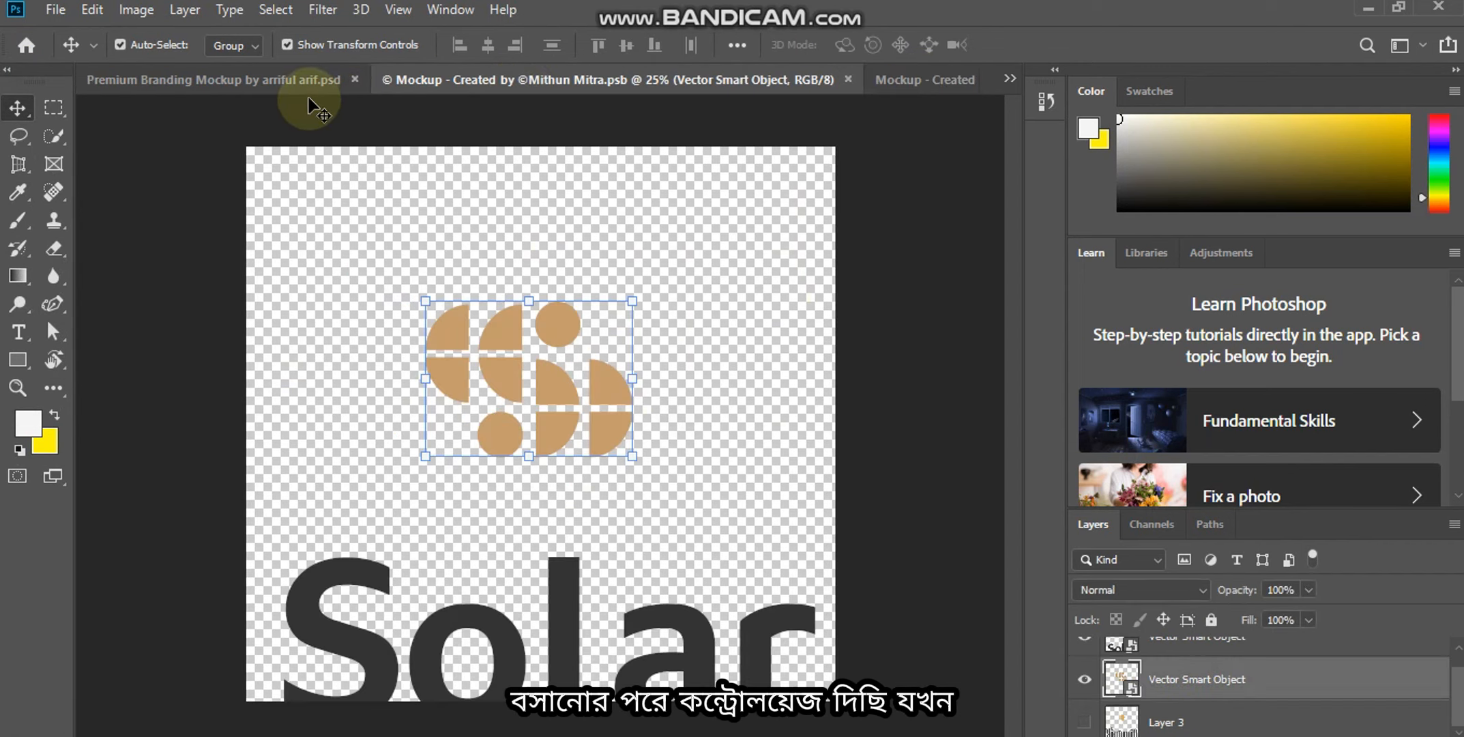
pyautogui.click(313, 86)
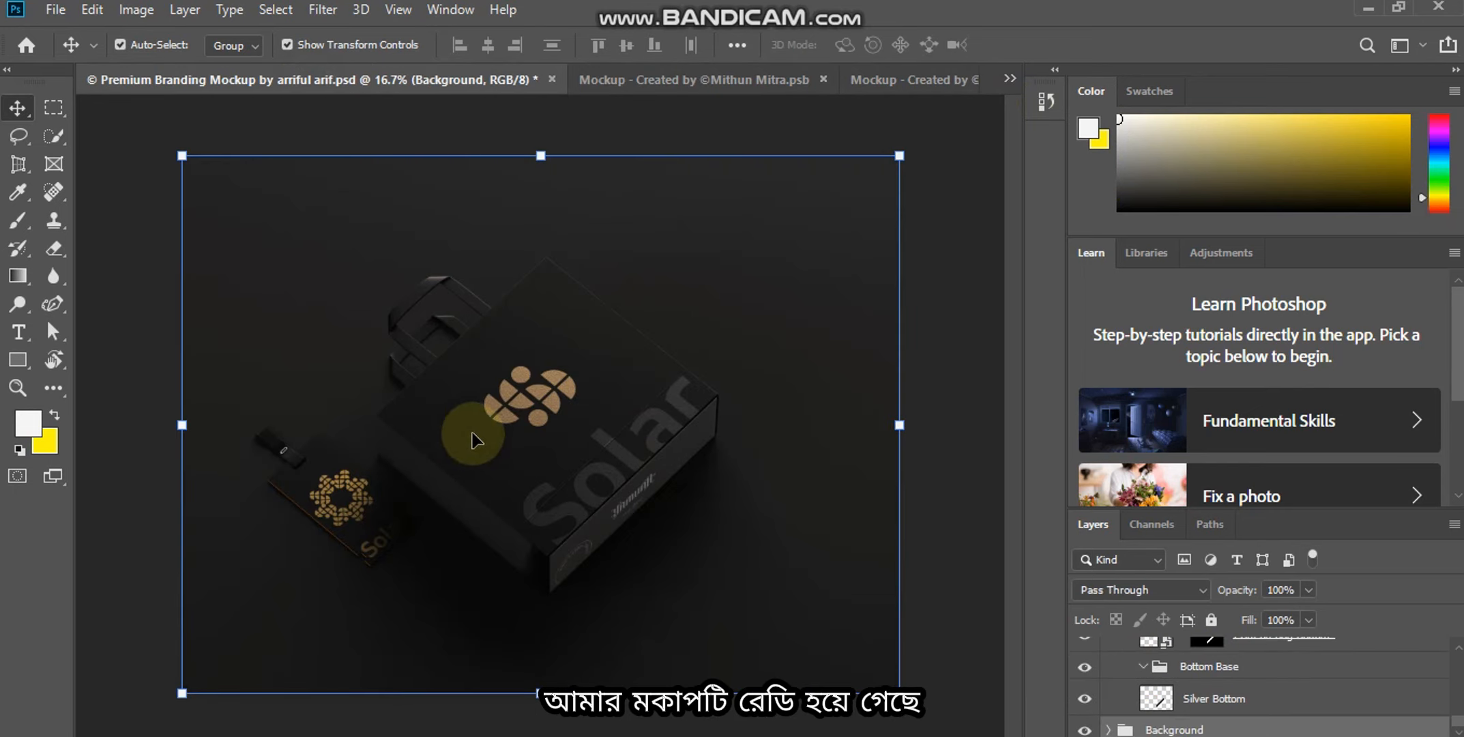
pyautogui.click(961, 459)
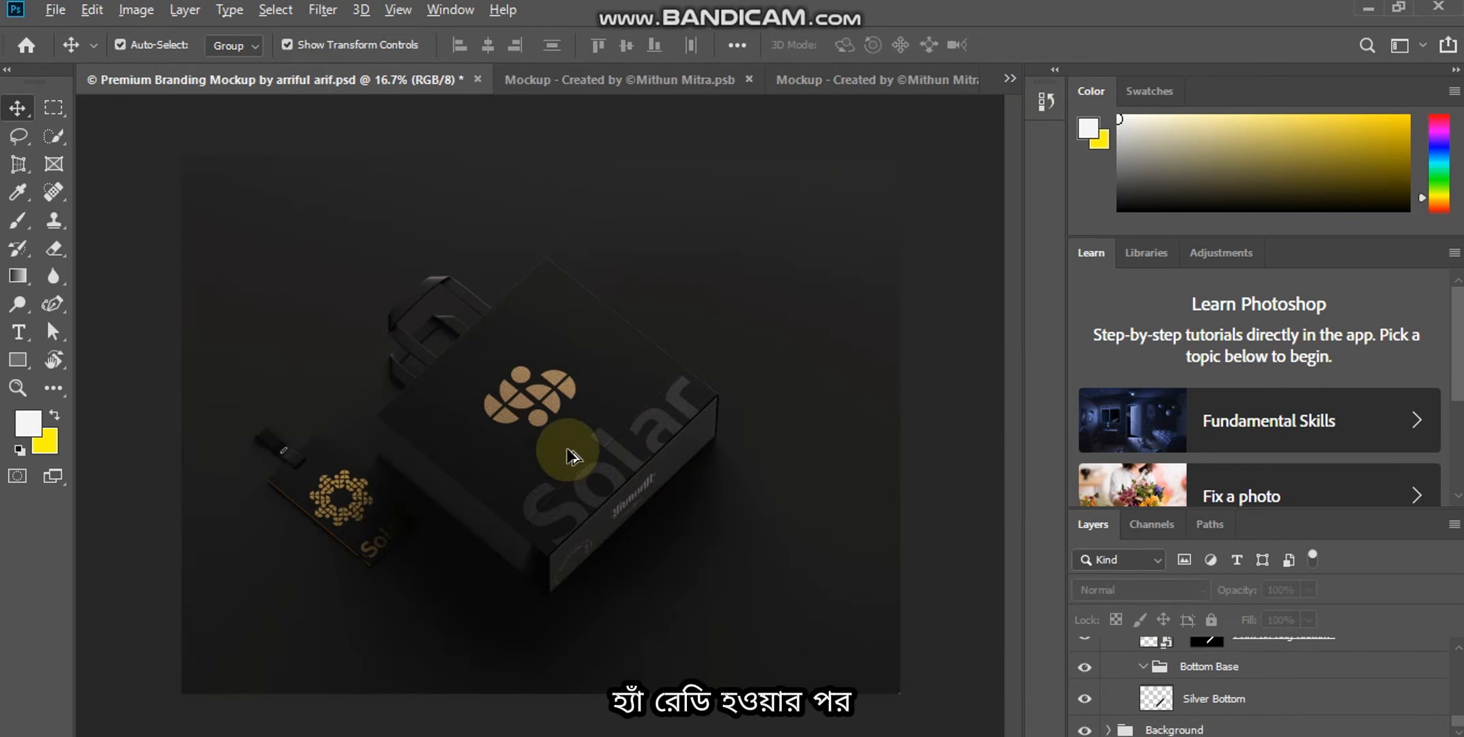
# Examine the textured gold S logo on the bag mockup up close, and look over the full bag and tag
pyautogui.scroll(1, 572, 456)
pyautogui.scroll(1, 570, 453)
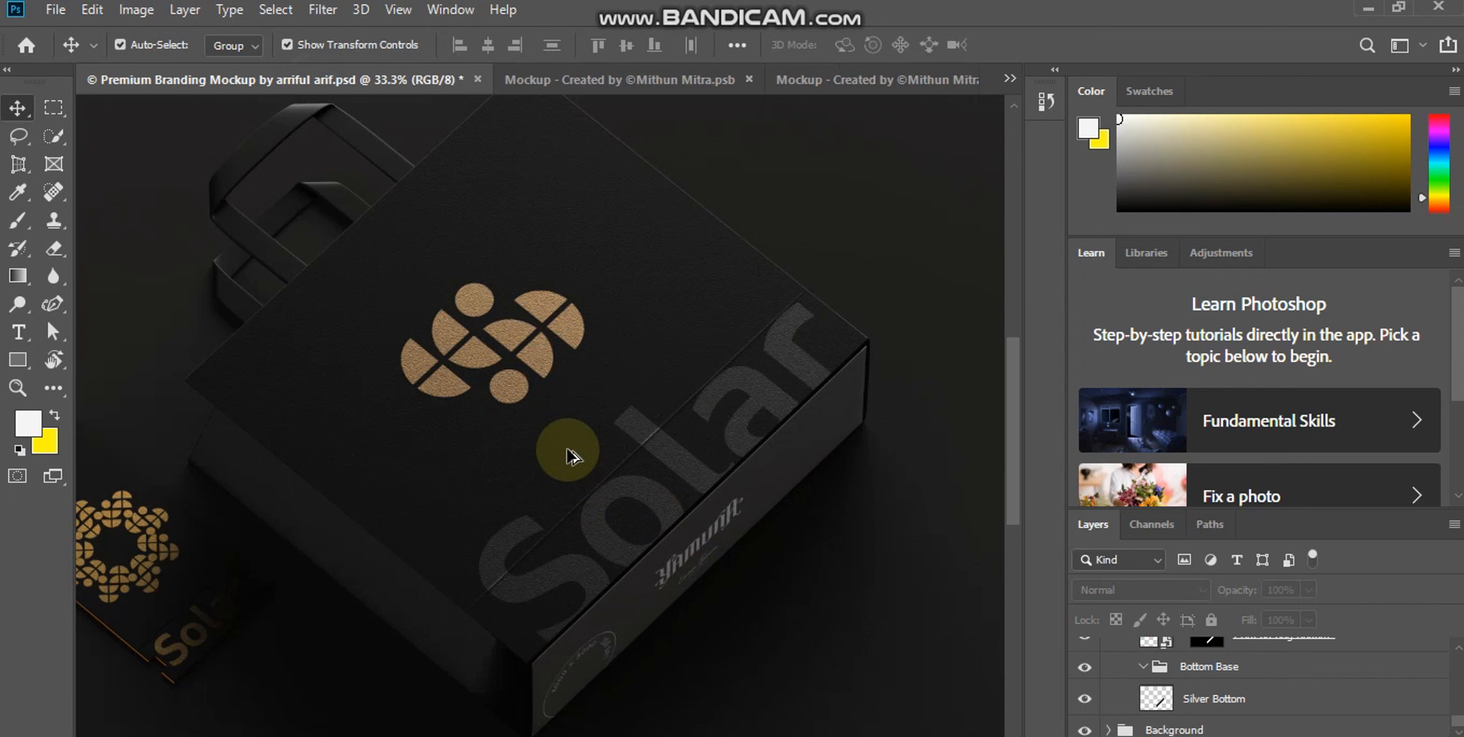
pyautogui.scroll(1, 571, 454)
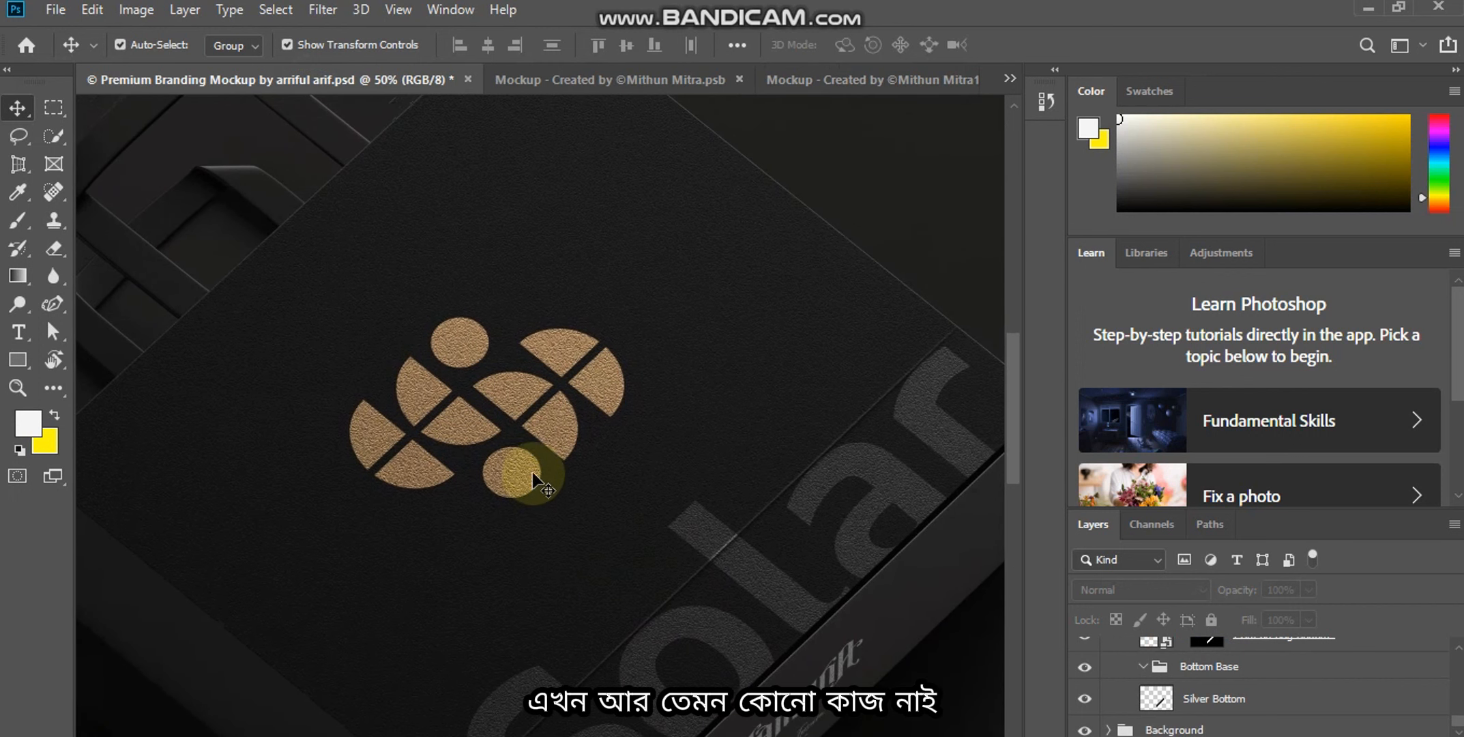
pyautogui.scroll(1, 535, 474)
pyautogui.scroll(1, 539, 469)
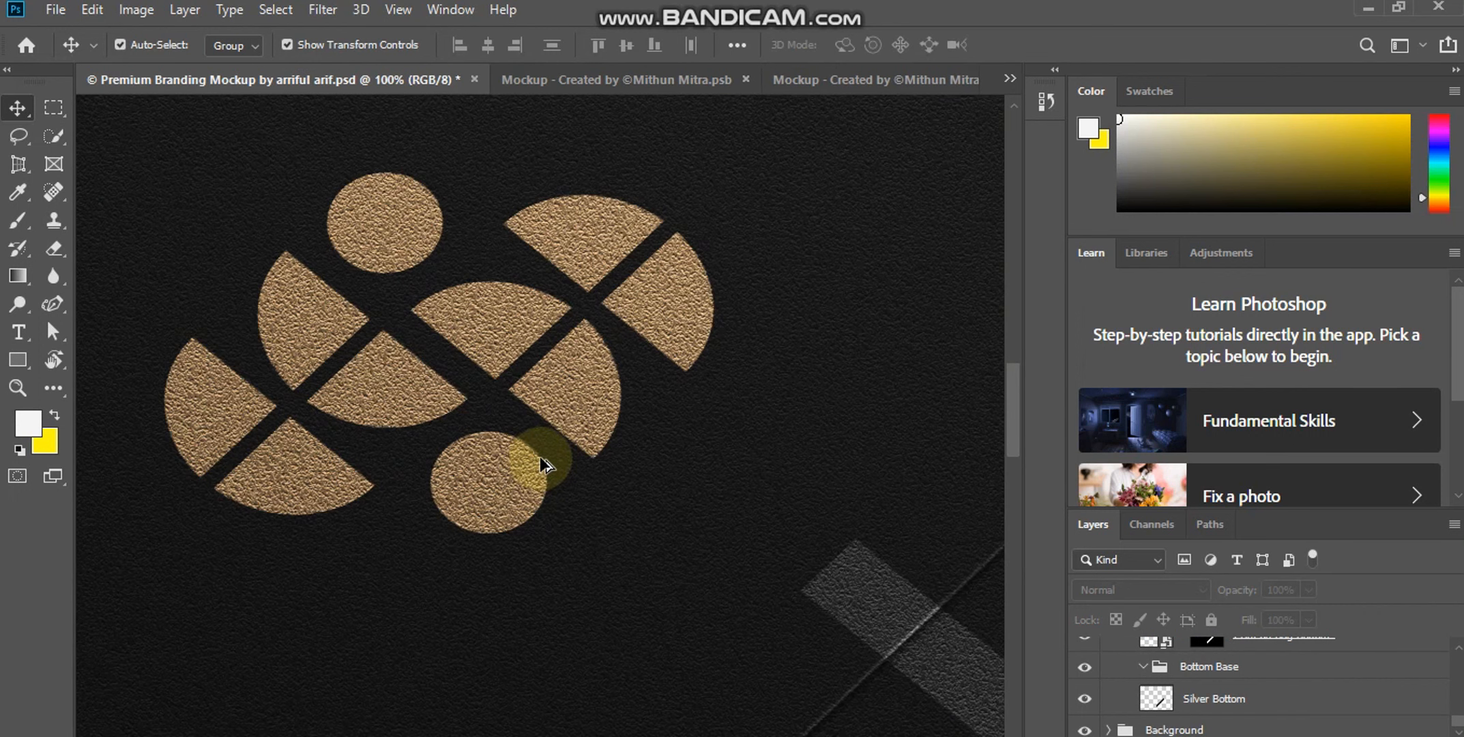
pyautogui.scroll(1, 542, 464)
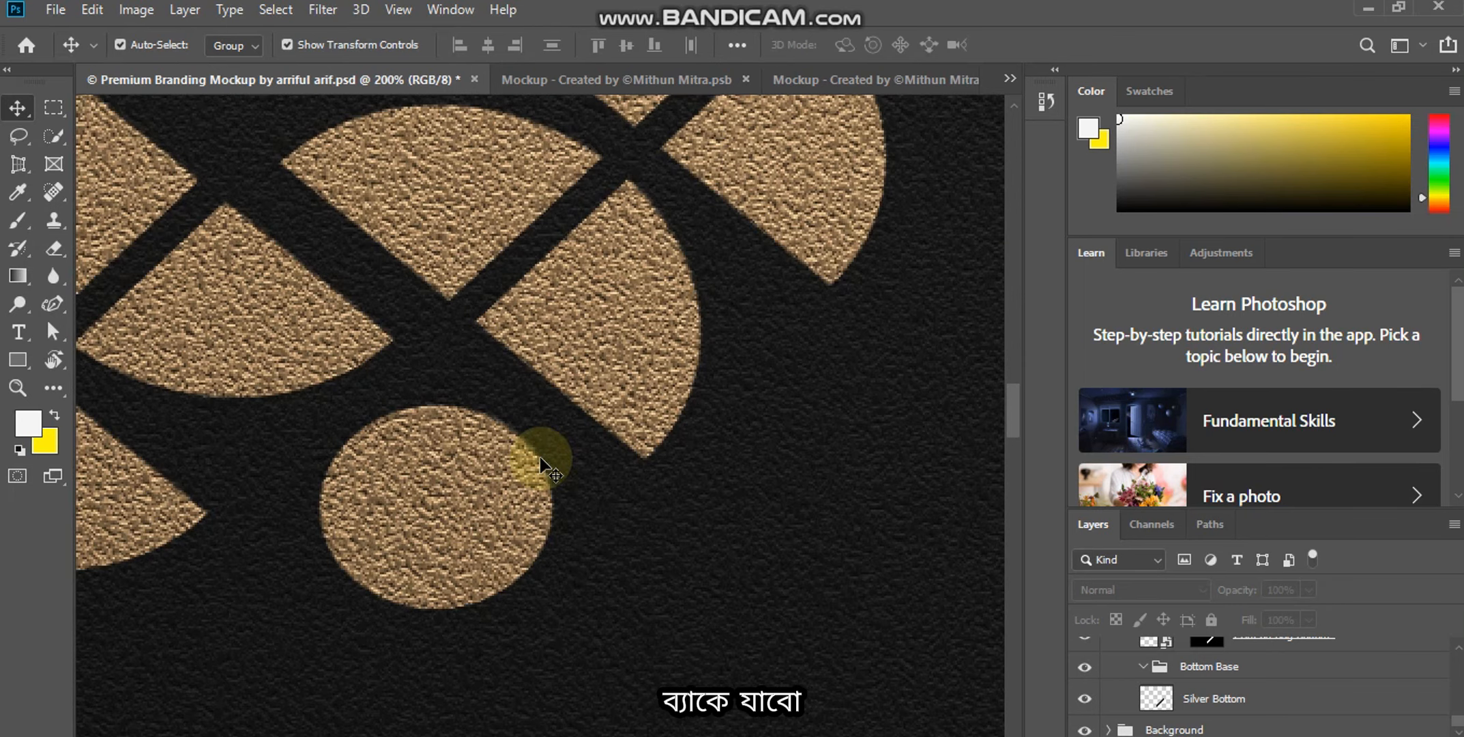
pyautogui.scroll(-5, 541, 467)
pyautogui.scroll(-2, 541, 467)
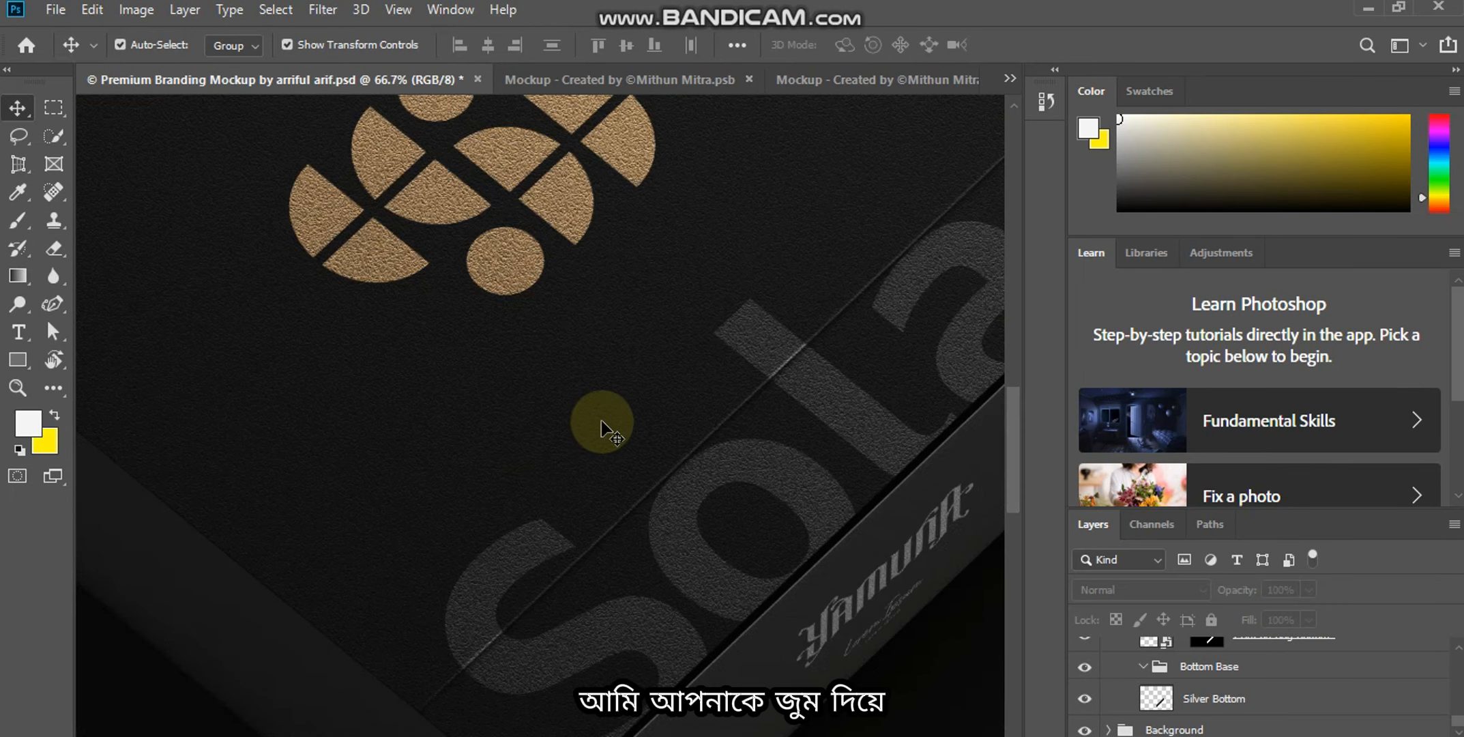
pyautogui.scroll(5, 618, 532)
pyautogui.scroll(1, 598, 474)
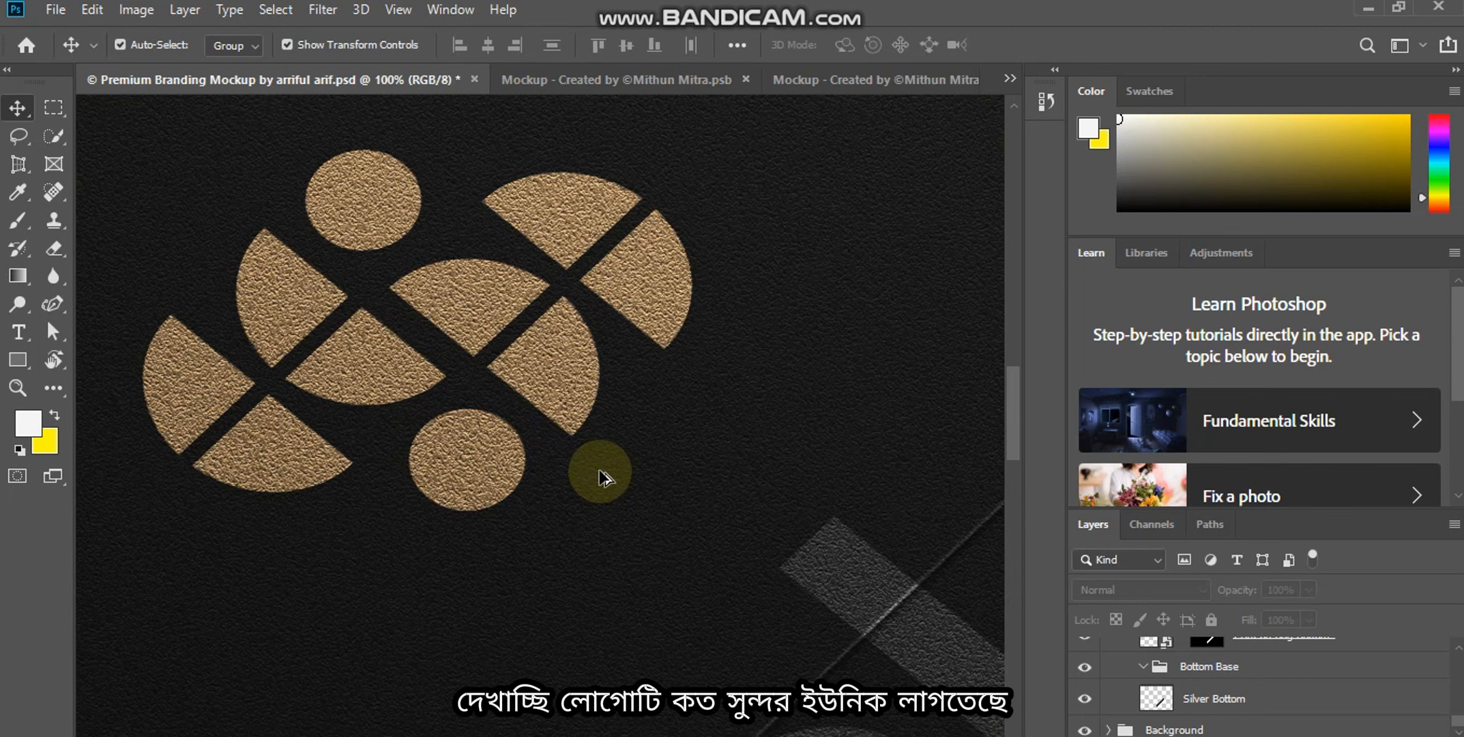
pyautogui.moveTo(599, 474); pyautogui.dragTo(716, 564)
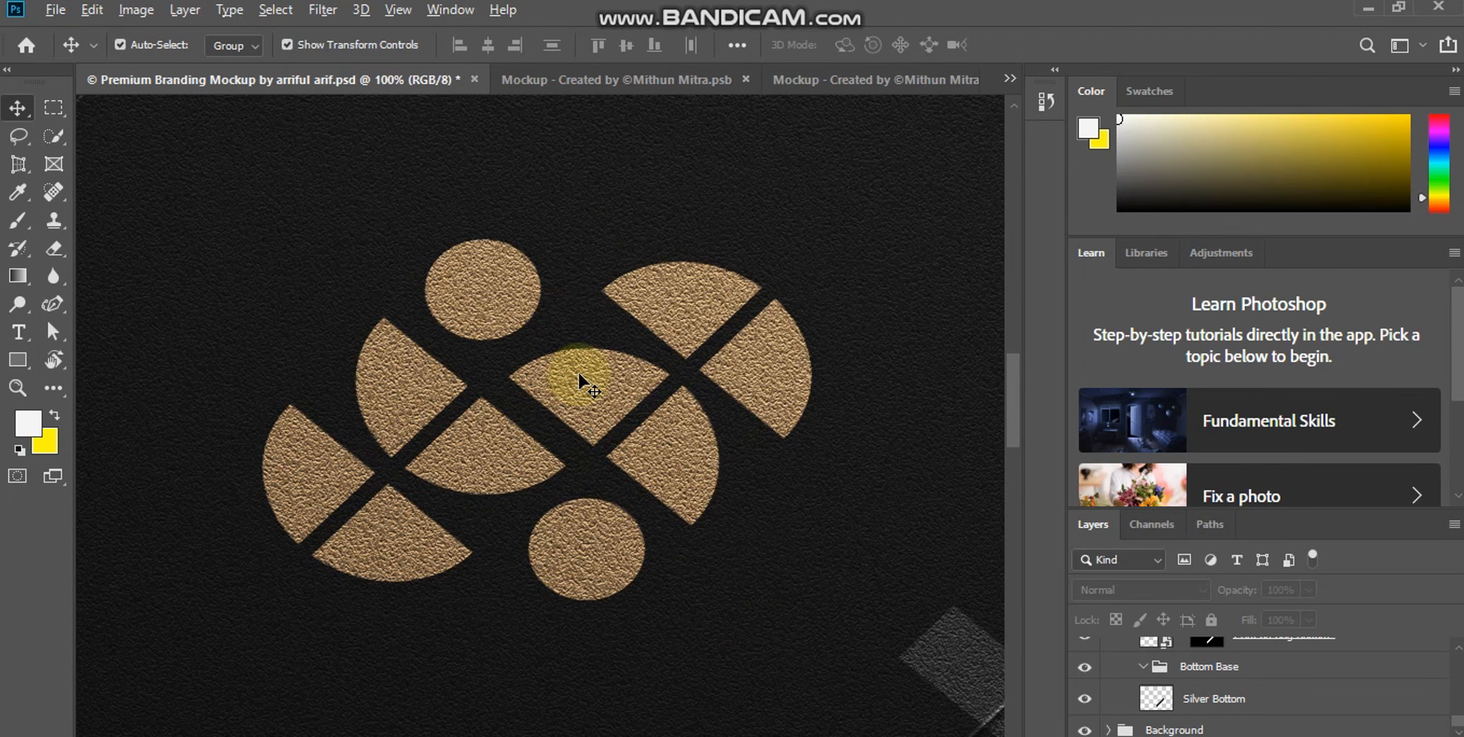
pyautogui.scroll(-4, 579, 382)
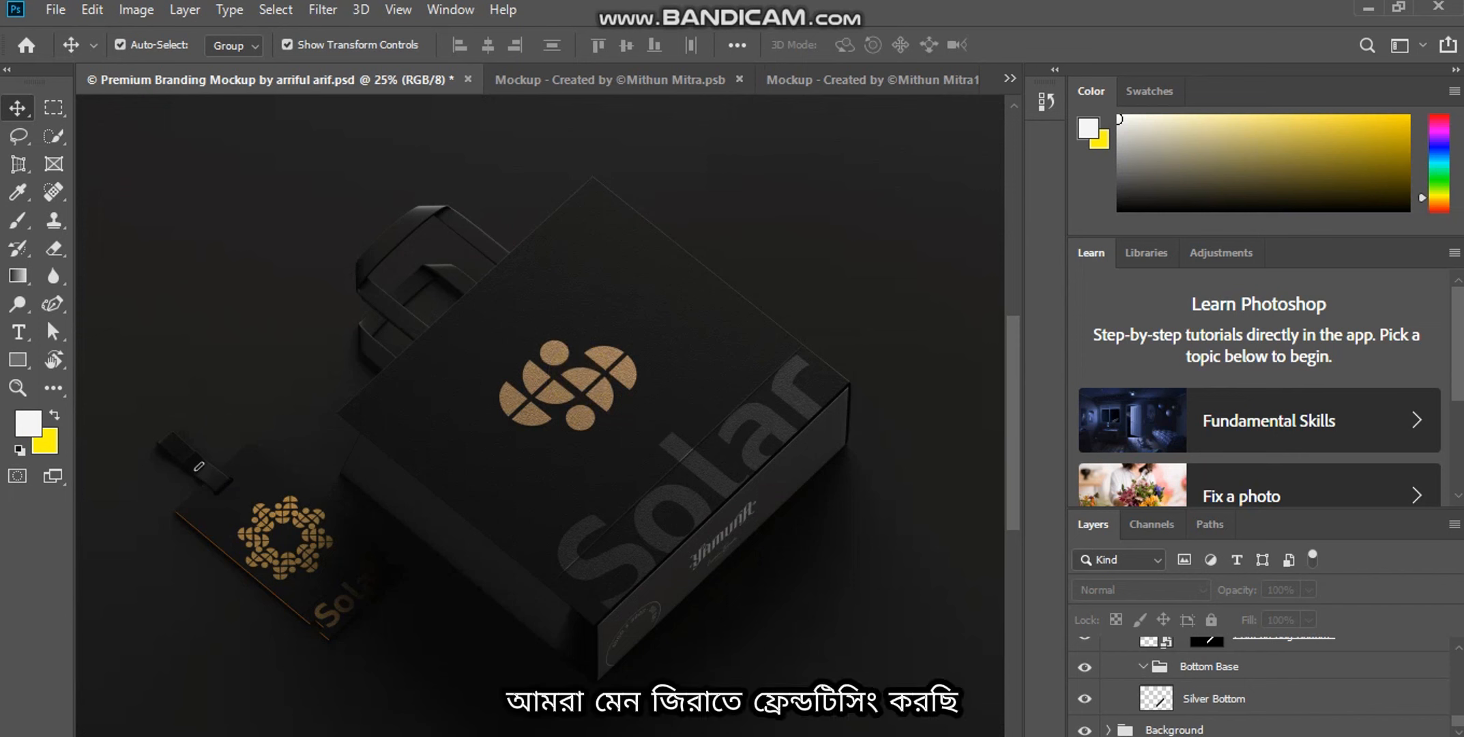
# Switch to Illustrator and view the Solar brand presentation in solar.ai, including its logo versions, pattern and mockup
pyautogui.hotkey('alt', 'Tab')
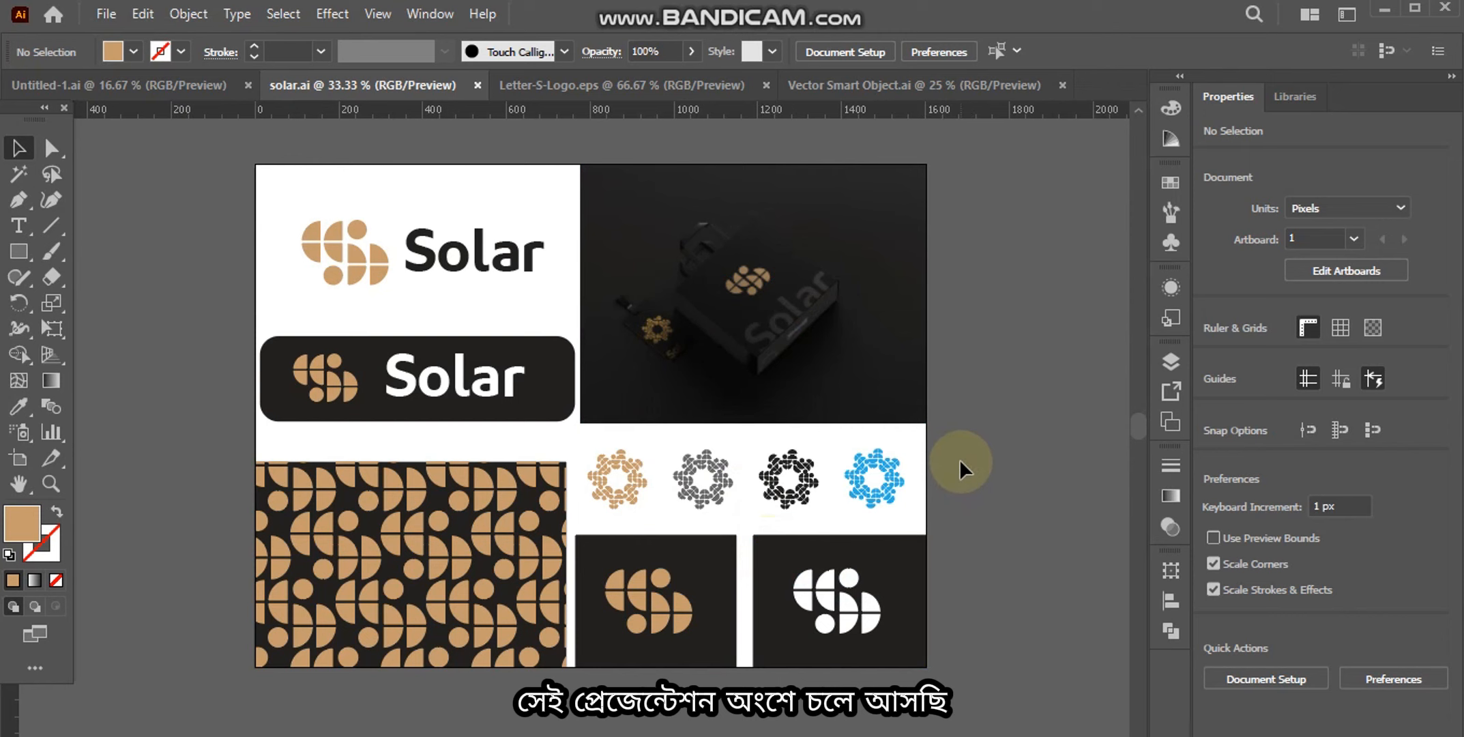
pyautogui.scroll(1, 960, 459)
pyautogui.scroll(-1, 960, 458)
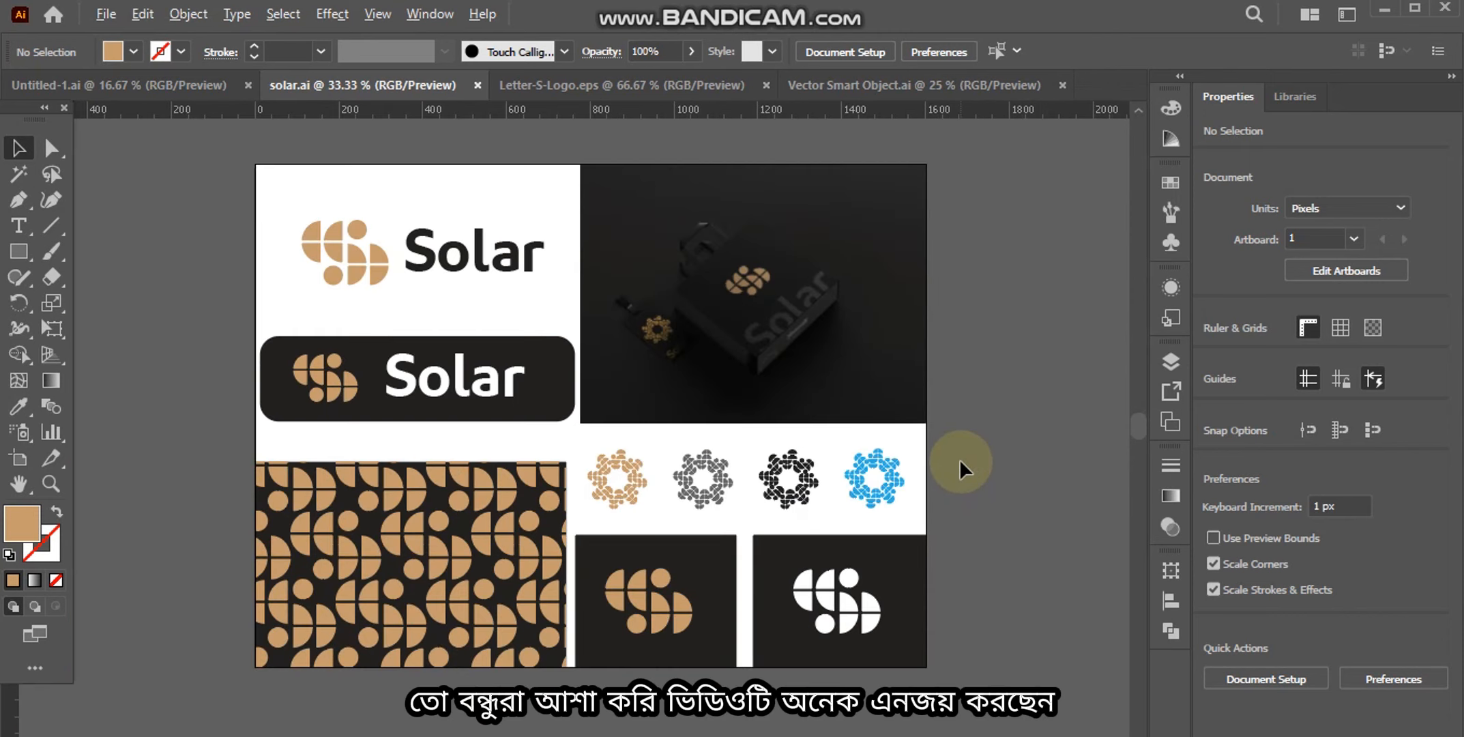
pyautogui.moveTo(974, 464); pyautogui.dragTo(988, 472)
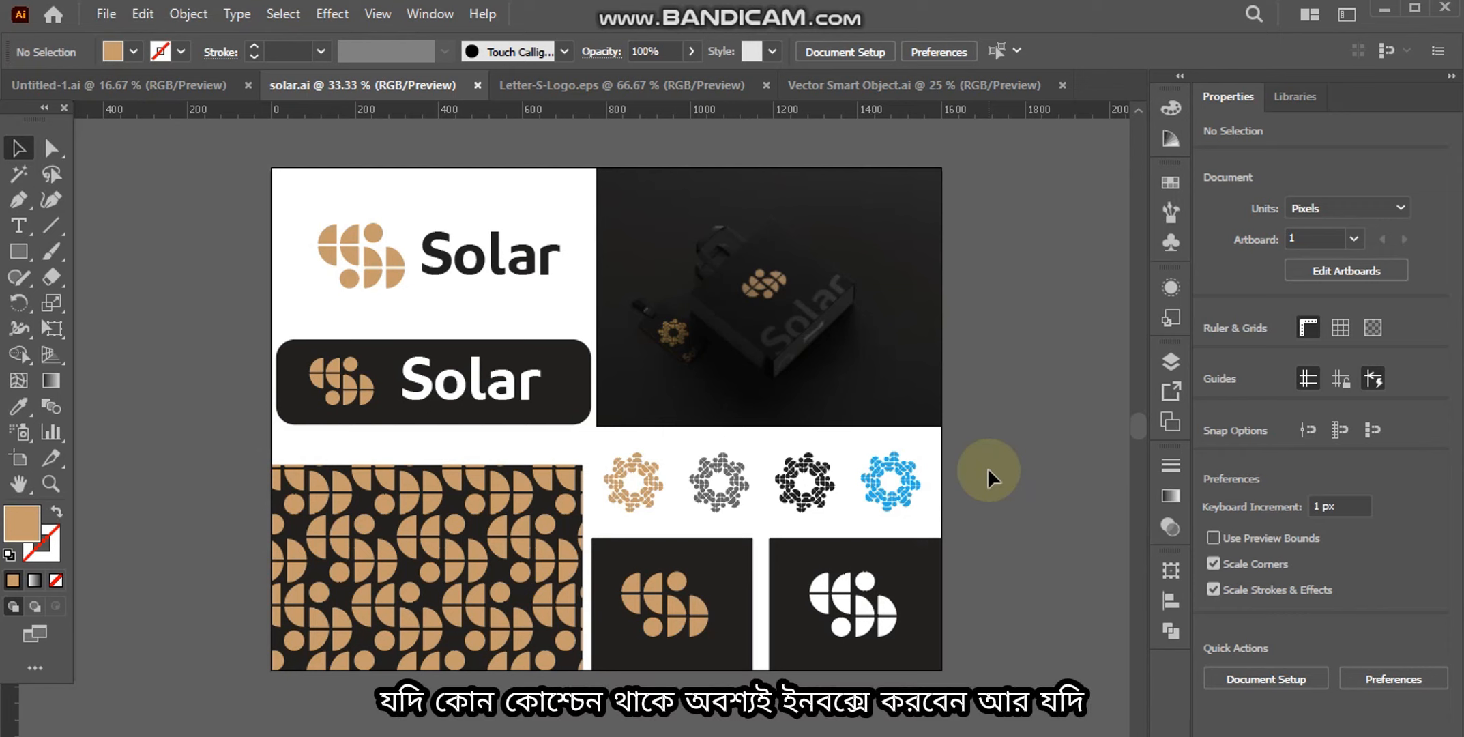